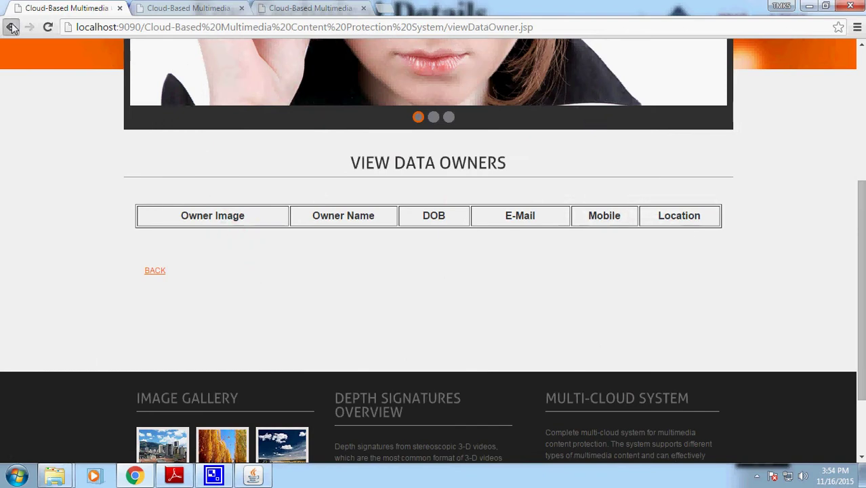
- Check the trustee's end-user list, then log in to the cloud server with its password
left_click(47, 265)
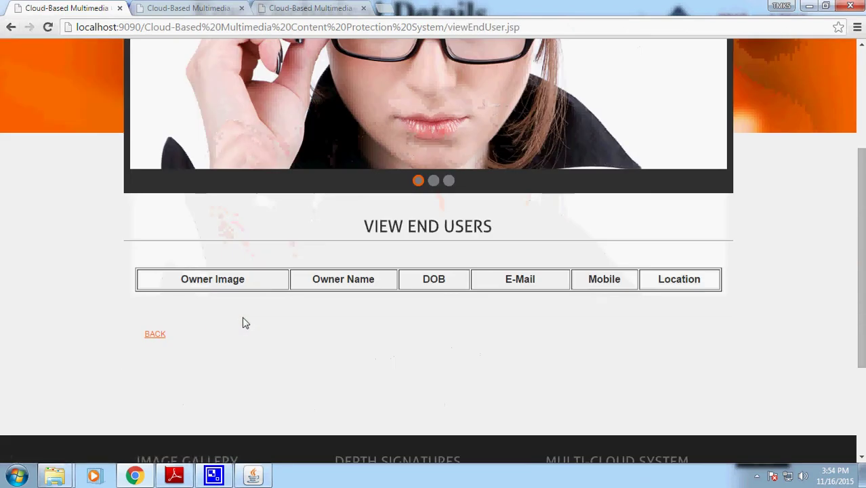
left_click(11, 27)
left_click(194, 6)
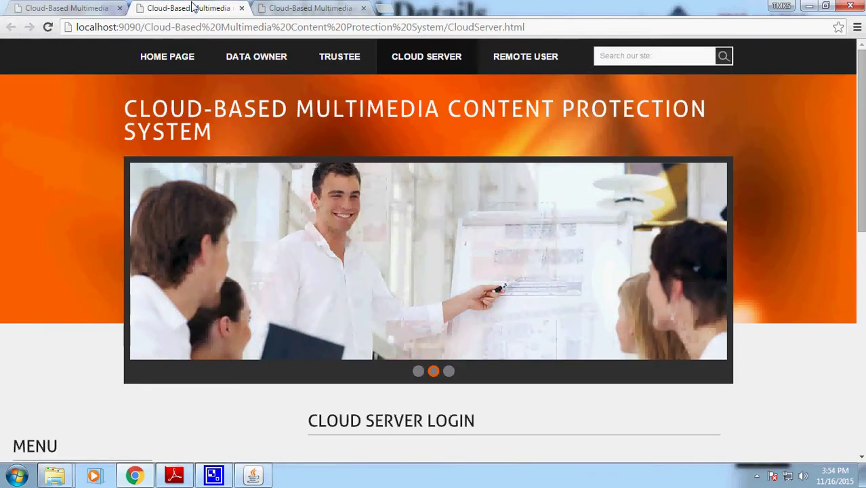
scroll(377, 250, "down", 4)
left_click(377, 246)
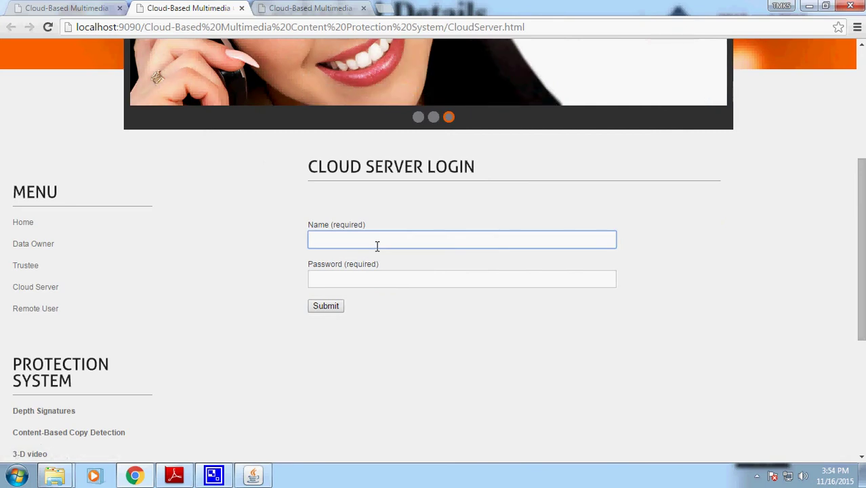
key("Tab")
type("cloud")
left_click(335, 307)
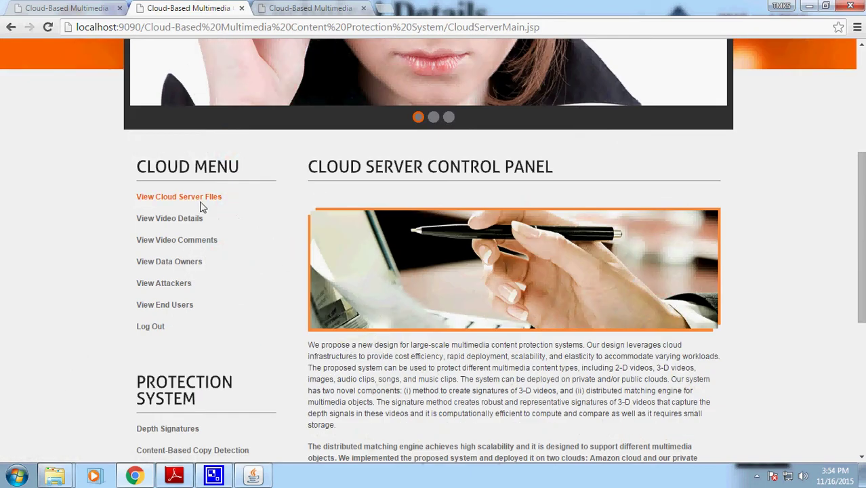
- Review the cloud server's file, video details and video comments lists
left_click(202, 198)
scroll(257, 204, "down", 5)
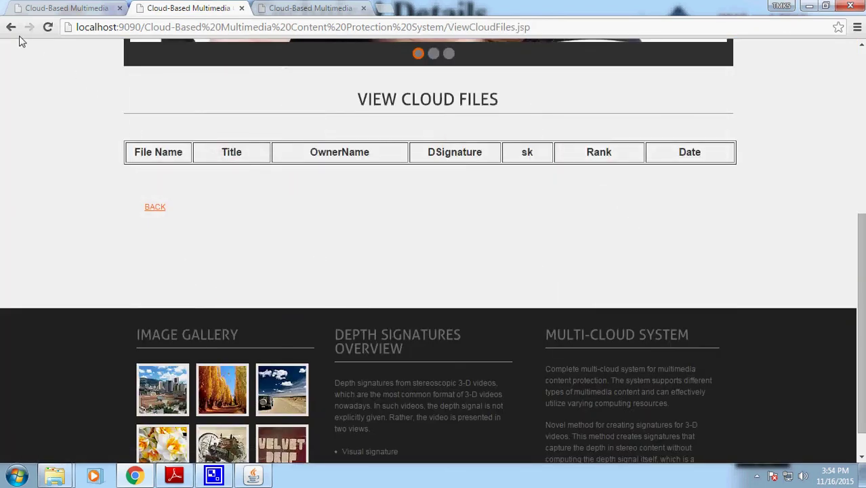
left_click(11, 28)
left_click(163, 221)
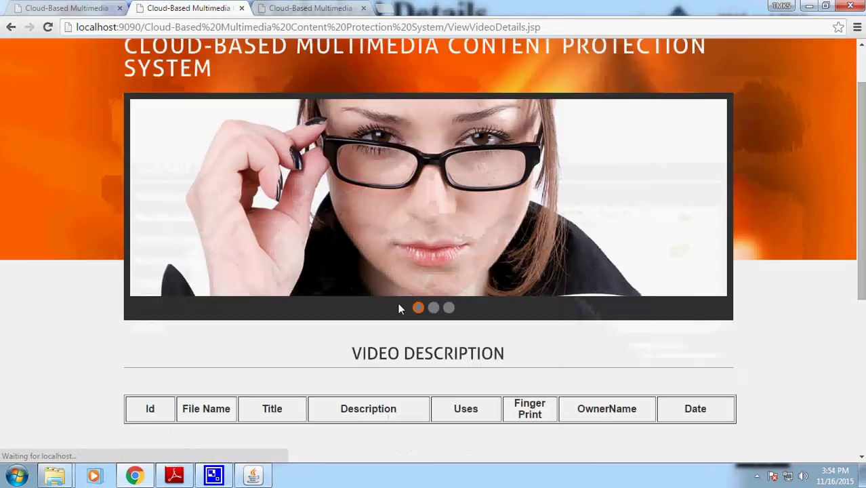
scroll(397, 302, "down", 3)
left_click(10, 28)
left_click(144, 239)
scroll(324, 319, "down", 1)
left_click(10, 28)
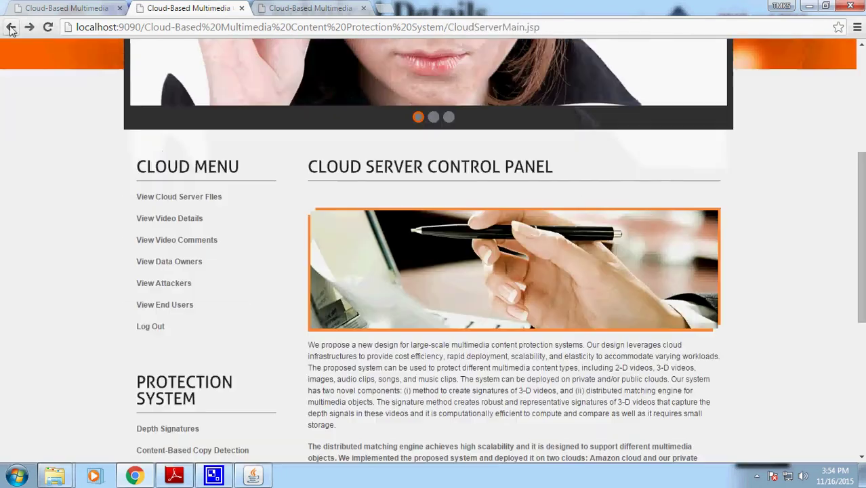
- Check the attacker and end-user lists, then switch to the data owner page
left_click(166, 288)
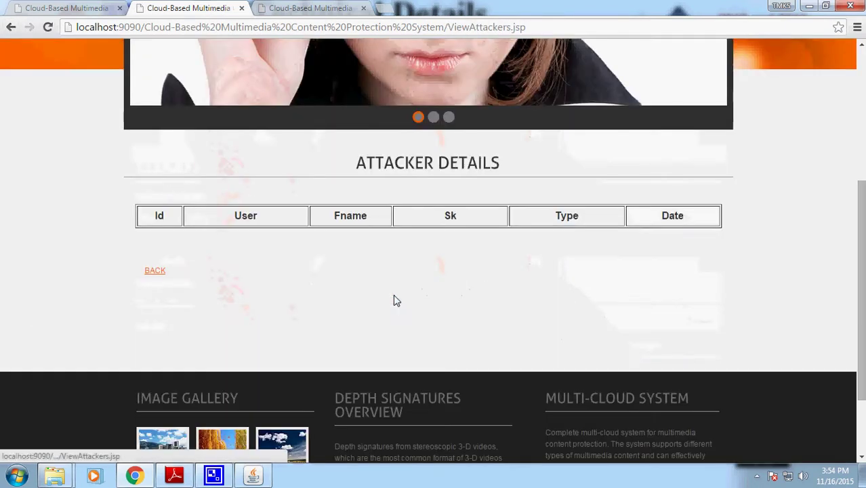
left_click(13, 28)
left_click(160, 305)
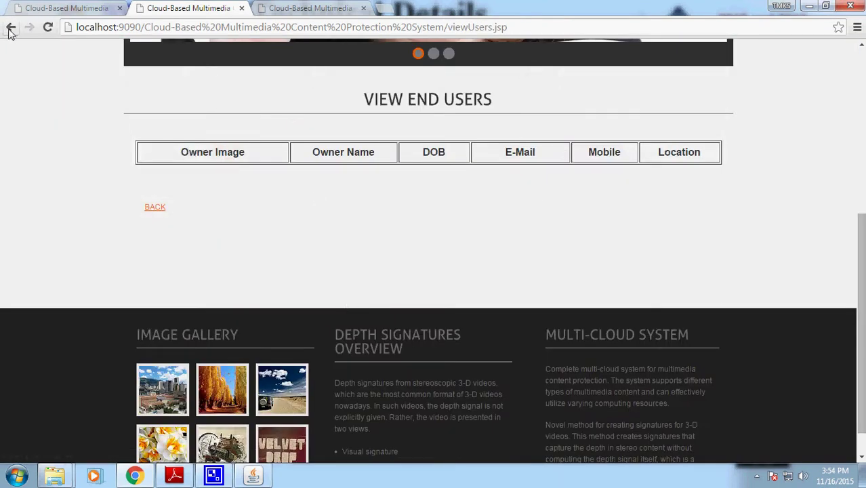
left_click(11, 28)
scroll(24, 46, "up", 5)
left_click(310, 8)
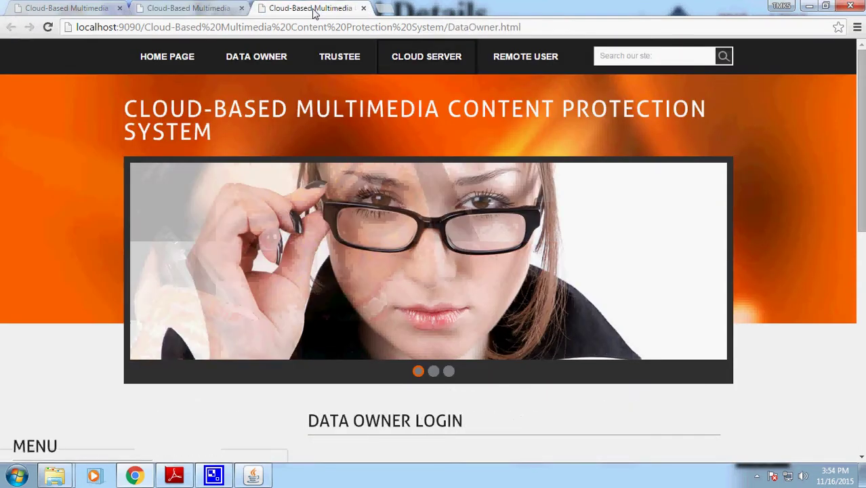
- In the data owner registration form, enter the user name, password, e-mail, mobile number and address
scroll(547, 315, "down", 5)
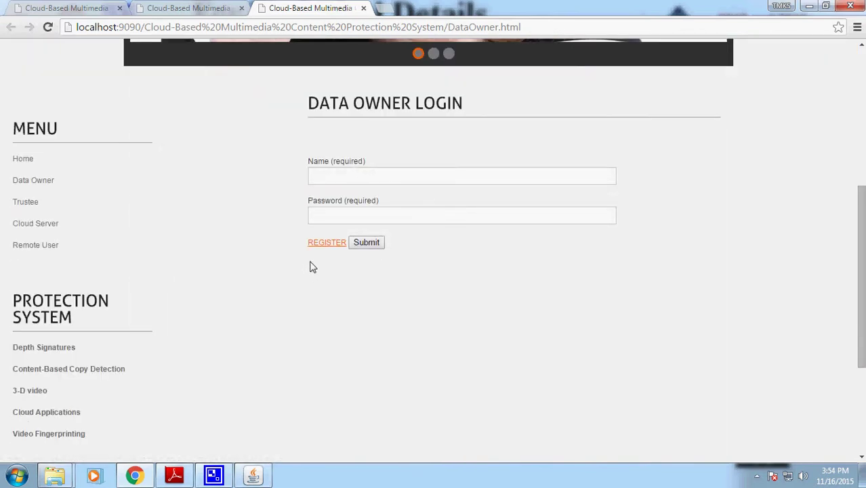
left_click(328, 244)
scroll(329, 246, "down", 5)
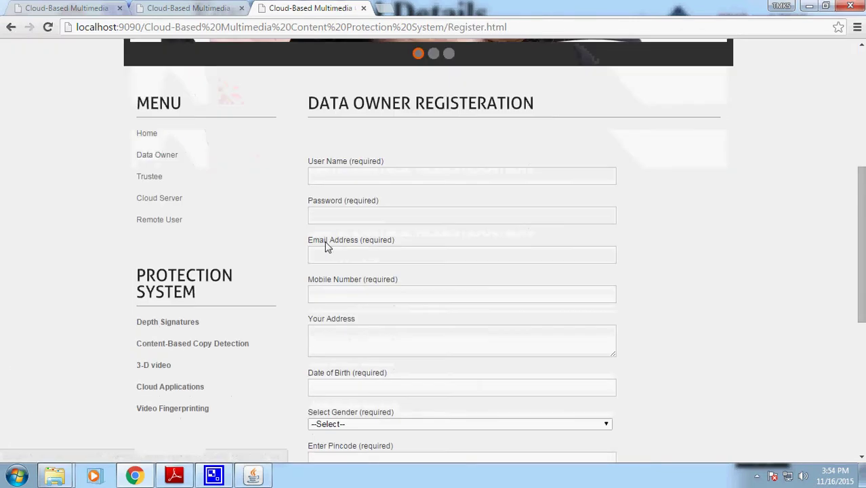
left_click(346, 175)
key("Tab")
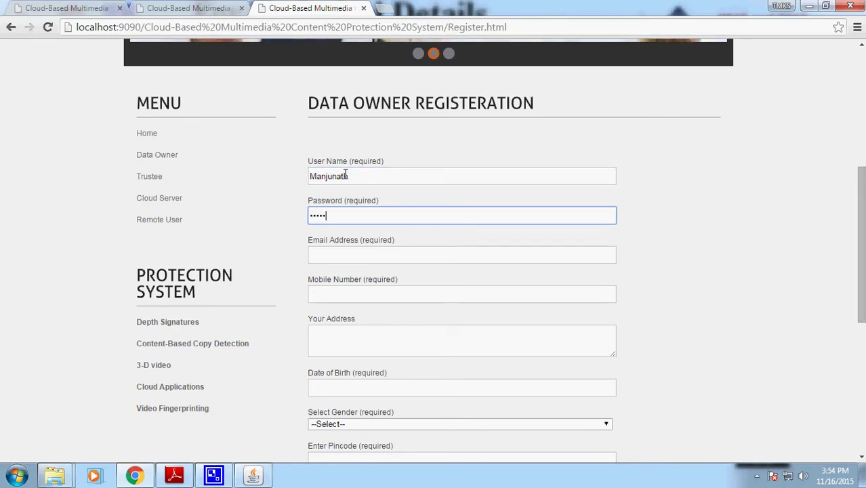
key("Tab")
key("Tab")
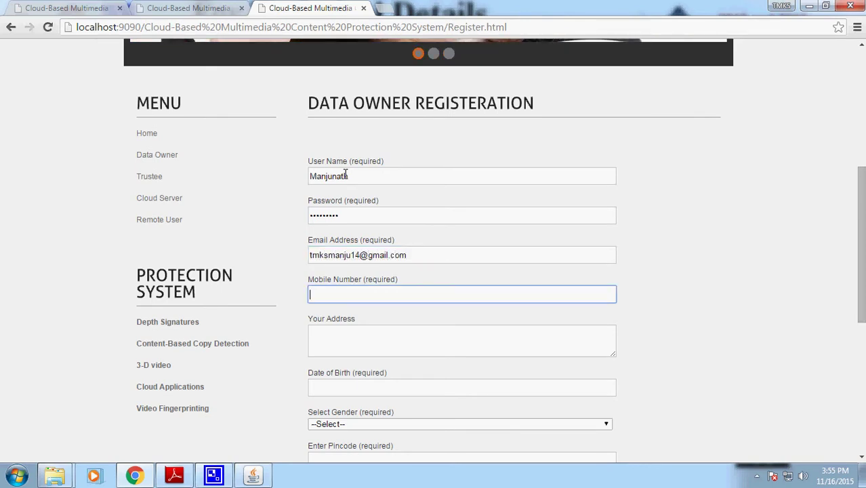
key("Tab")
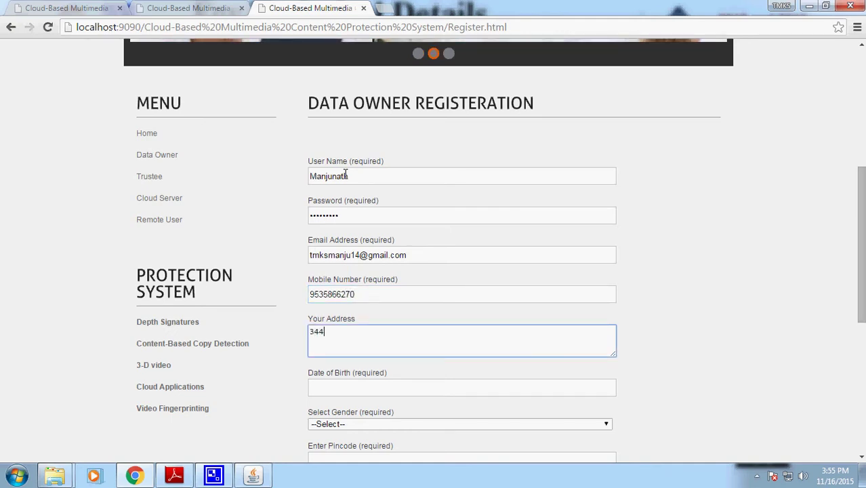
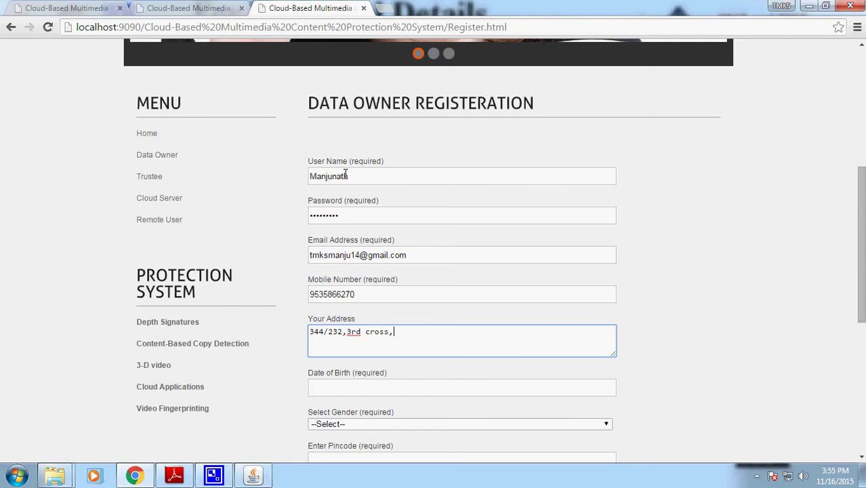
scroll(346, 174, "down", 2)
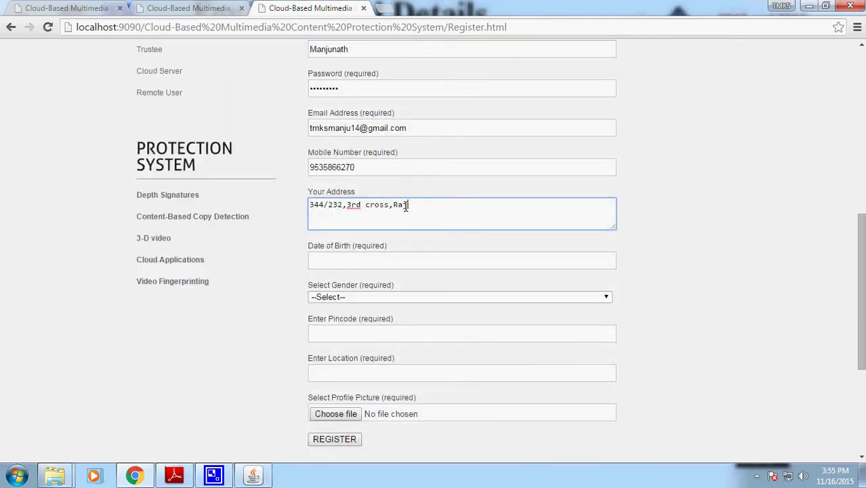
key("Tab")
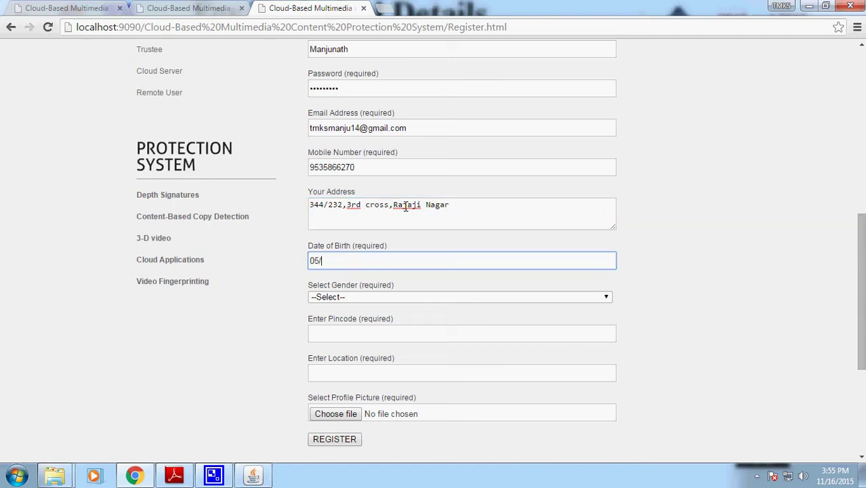
type("05/06/2015")
key("Tab")
key("m")
key("Tab")
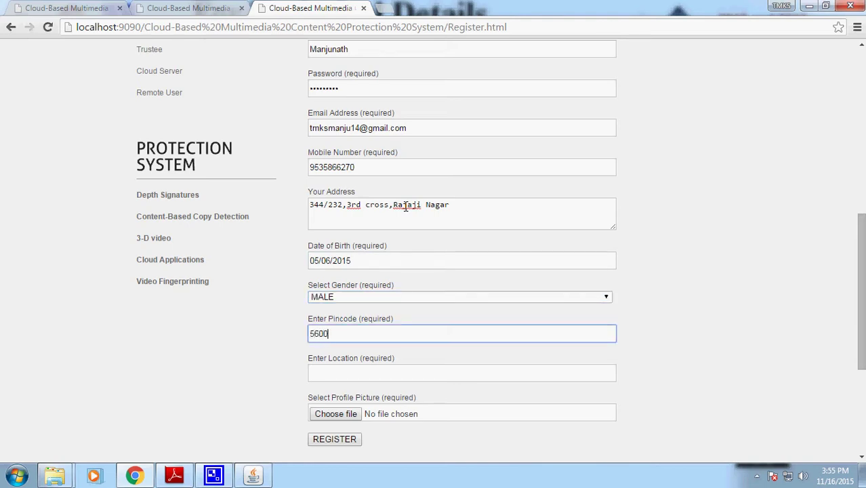
key("Tab")
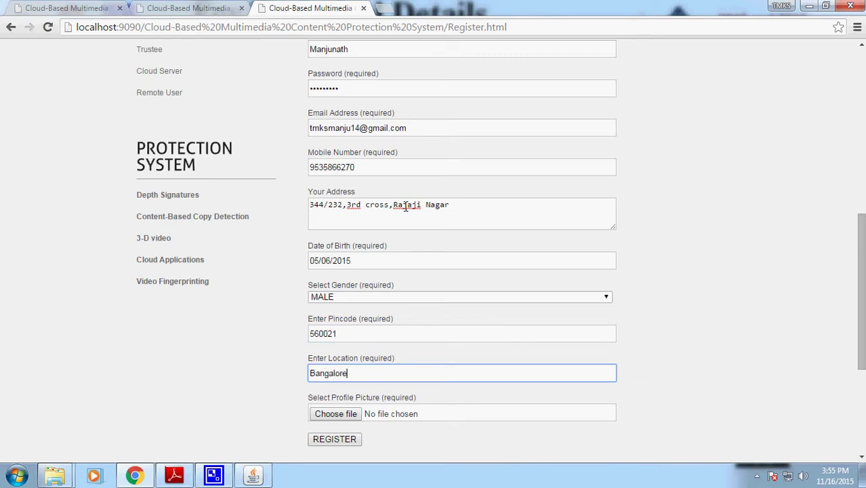
- Attach images/User1.jpg as the profile picture and submit the registration
left_click(326, 415)
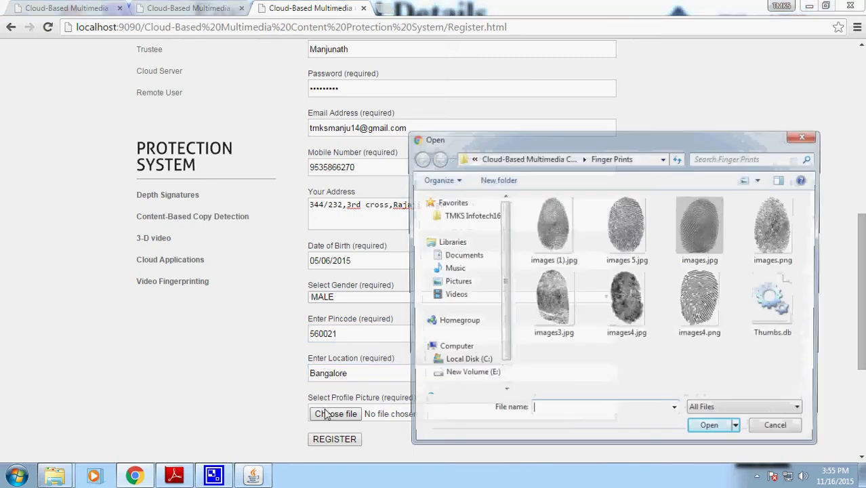
left_click(522, 159)
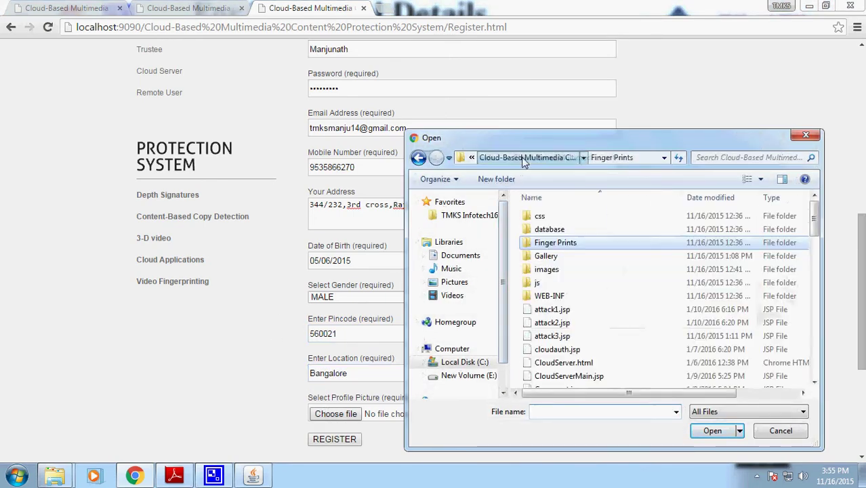
double_click(546, 269)
scroll(656, 303, "down", 5)
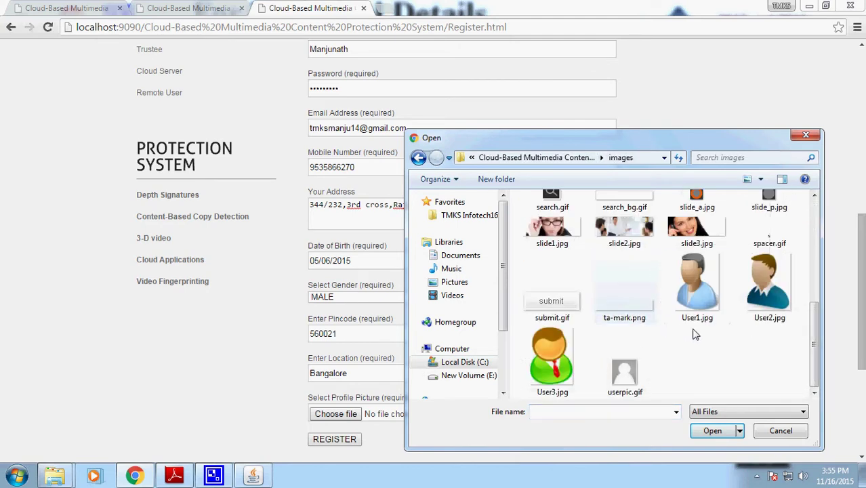
left_click(694, 291)
left_click(712, 431)
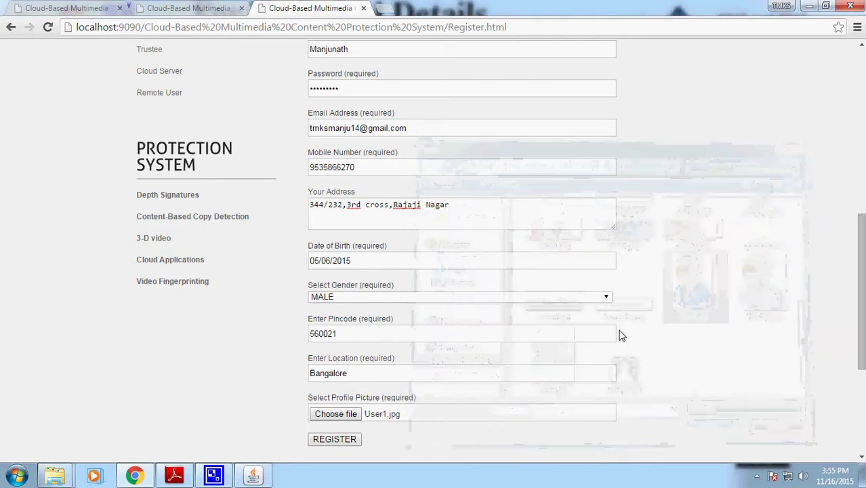
scroll(536, 319, "down", 1)
left_click(348, 379)
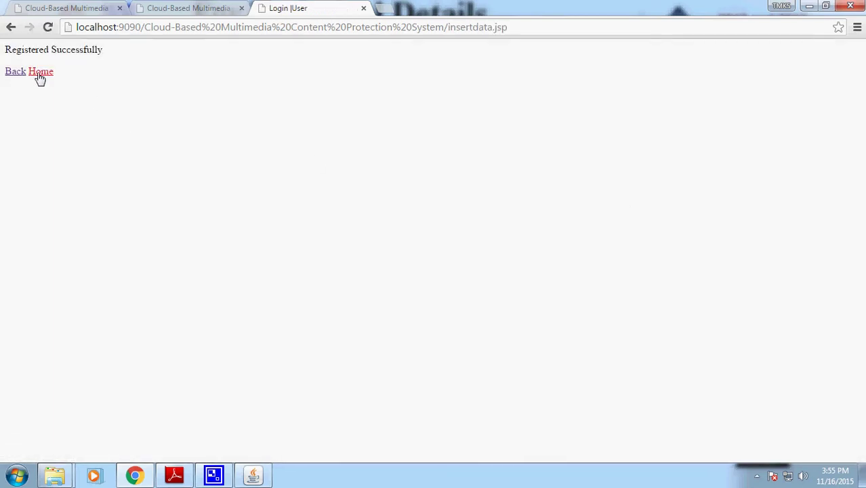
- Log in from the home page as the newly registered data owner
left_click(39, 72)
scroll(437, 298, "down", 5)
scroll(474, 204, "up", 5)
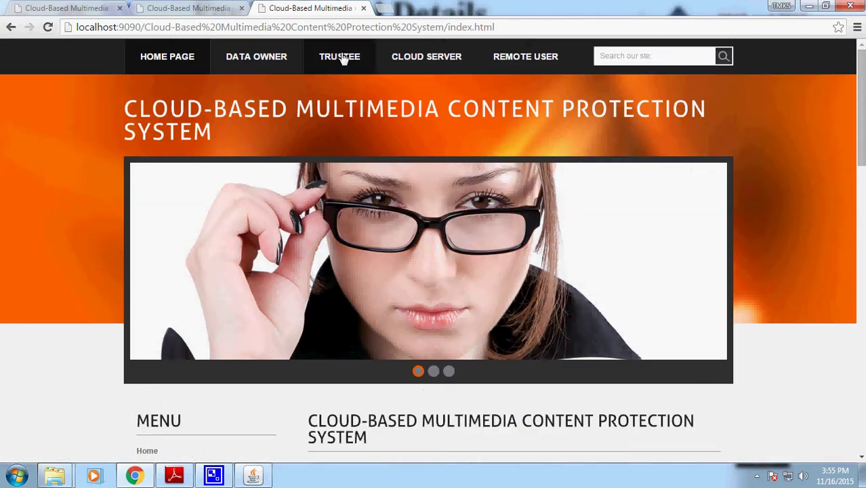
left_click(257, 58)
left_click(358, 237)
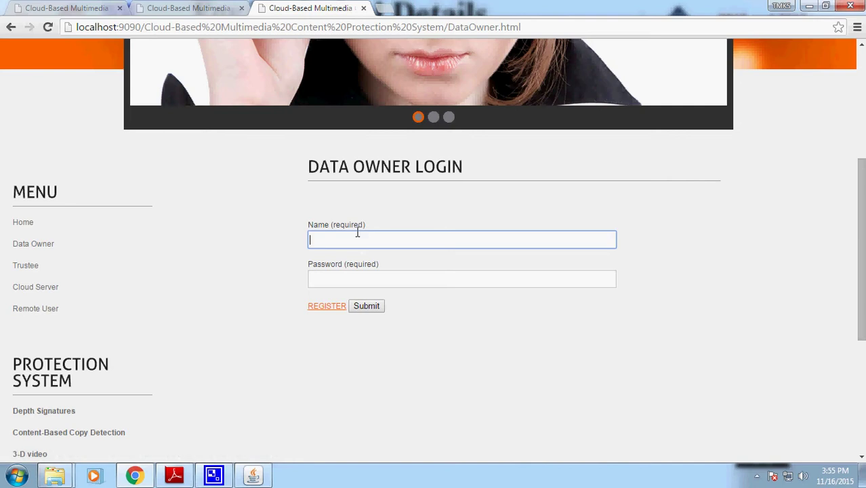
type("Manjunath")
key("Tab")
type("*****")
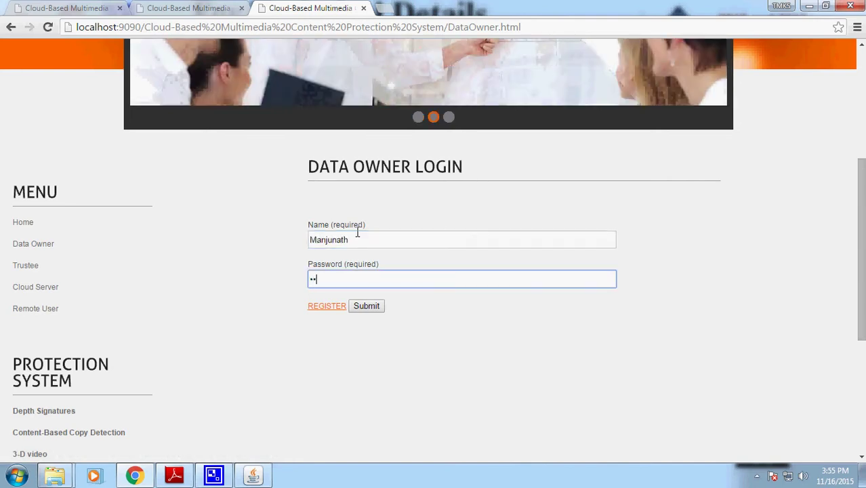
left_click(373, 310)
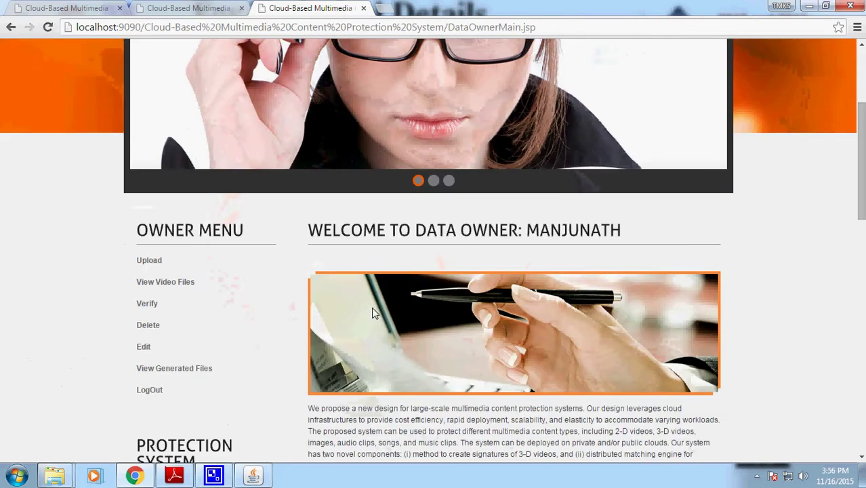
- Confirm the owner's cloud files and generated files lists are empty, then open Upload
left_click(172, 284)
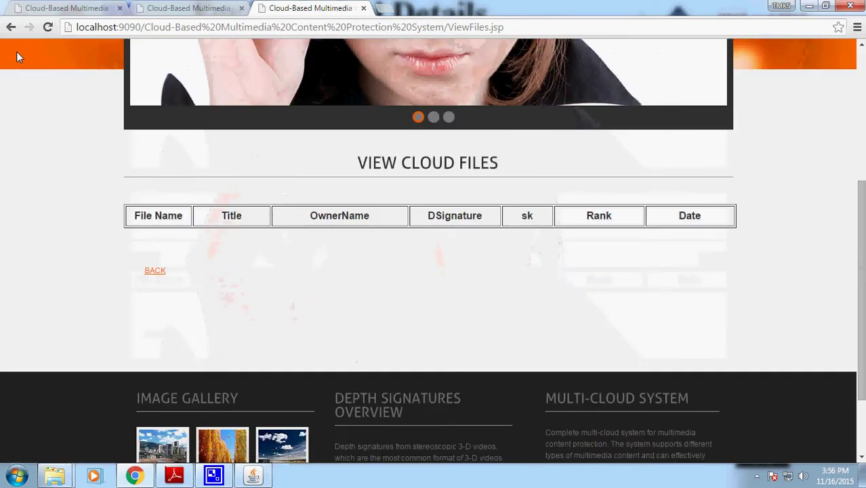
left_click(12, 28)
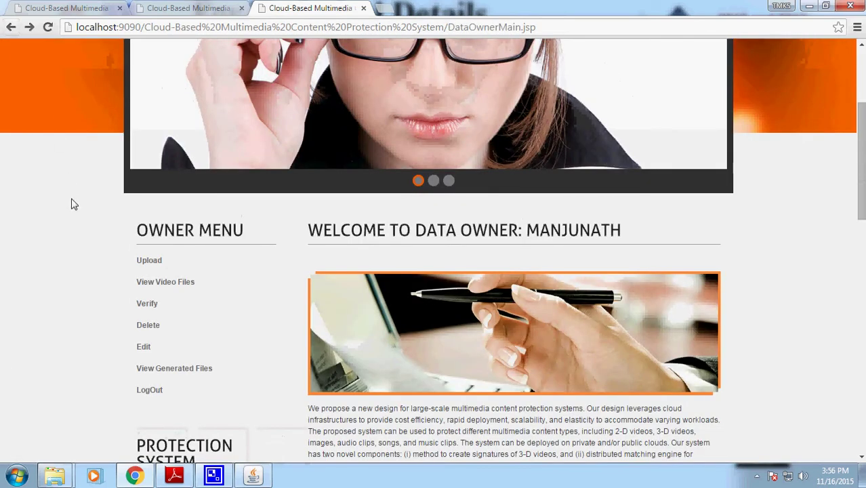
left_click(180, 370)
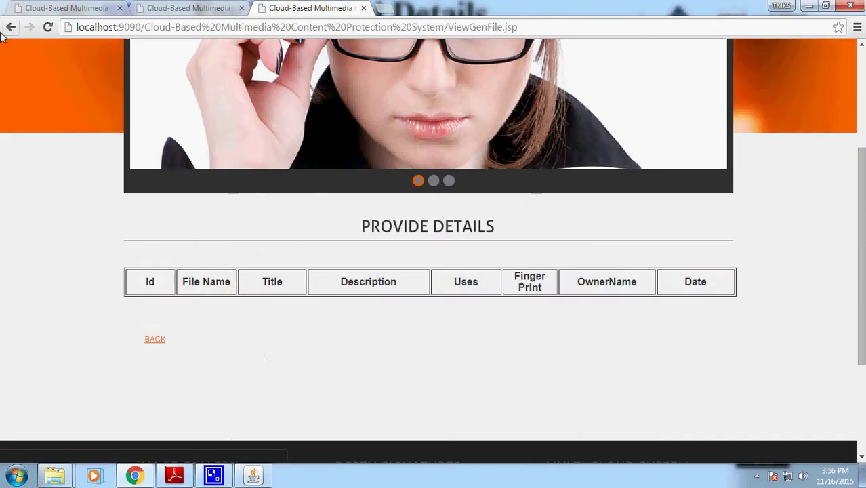
left_click(10, 30)
left_click(161, 270)
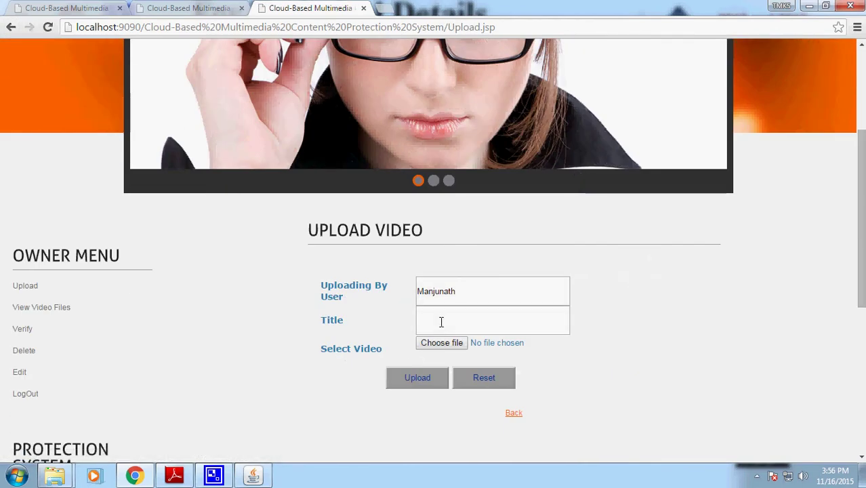
- Title the video Varadanayaka and select Varadanayaka.mp4 from the webapps Videos folder
left_click(442, 322)
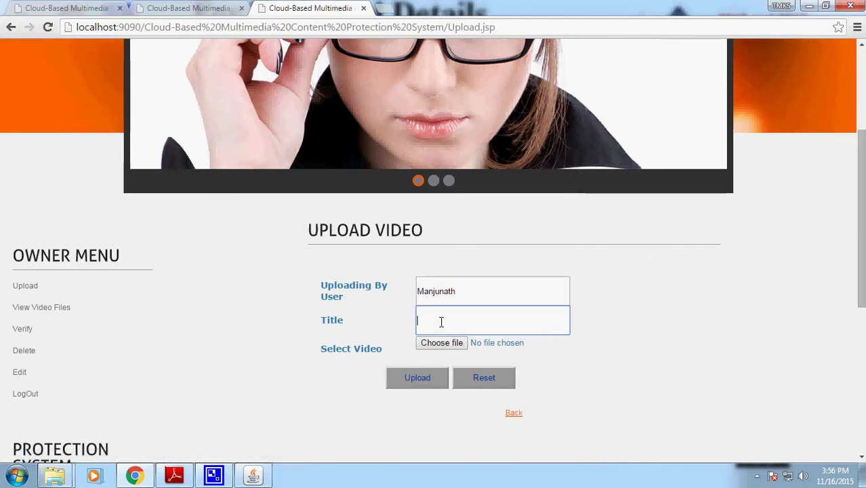
type("Varadanayaka")
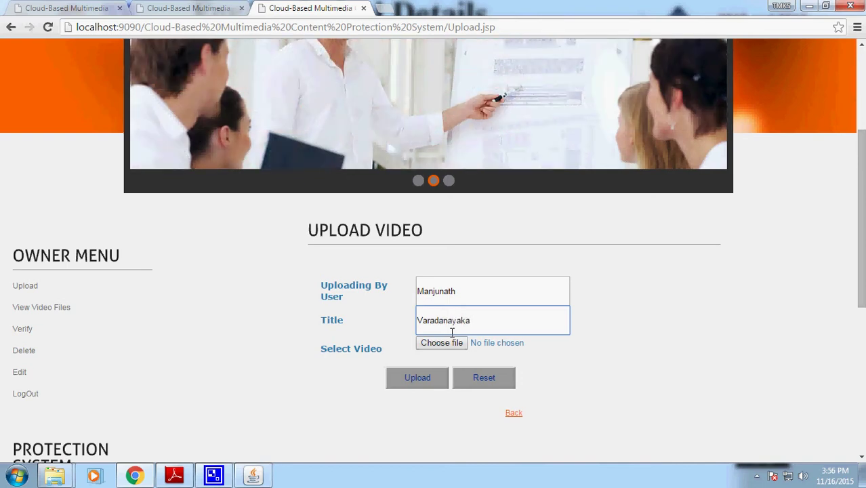
left_click(442, 343)
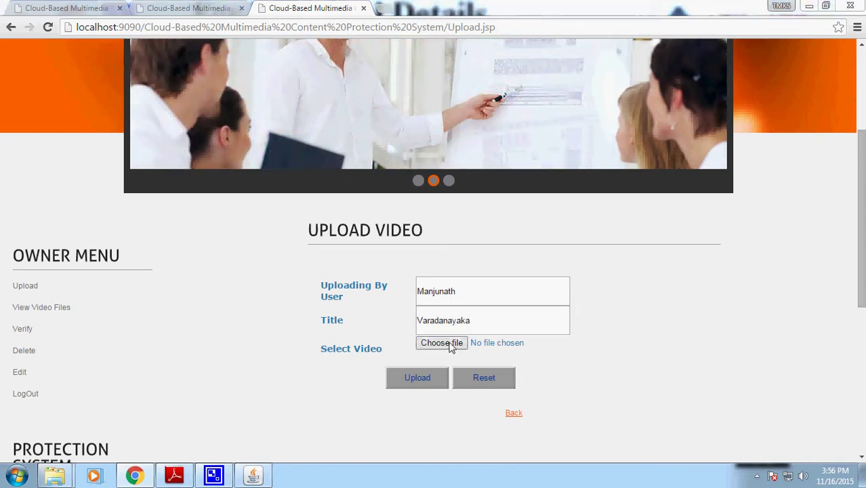
left_click(513, 158)
left_click(487, 158)
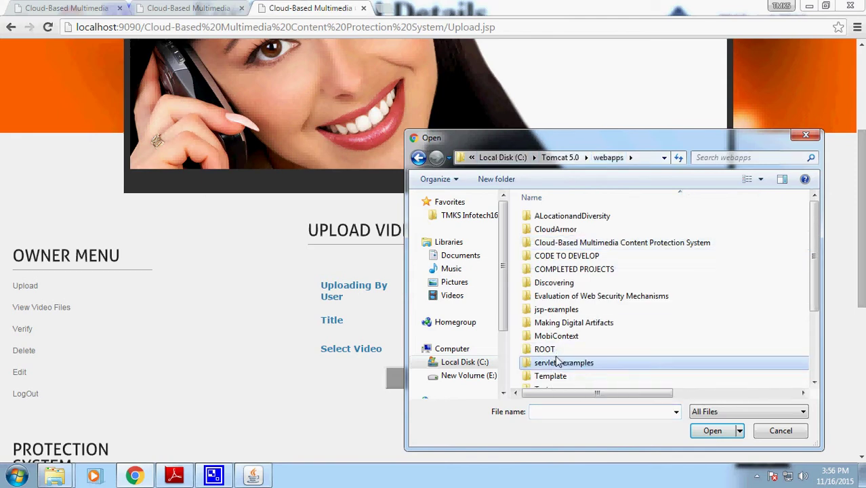
scroll(644, 369, "down", 3)
double_click(644, 367)
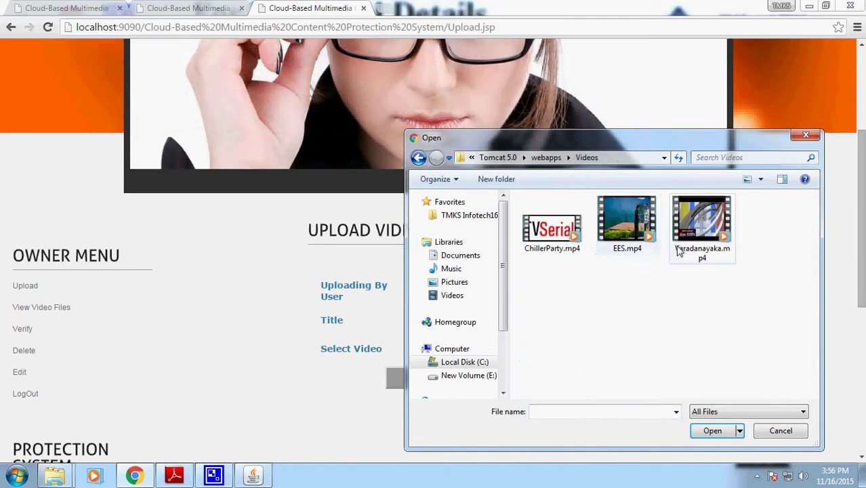
left_click(685, 247)
left_click(712, 431)
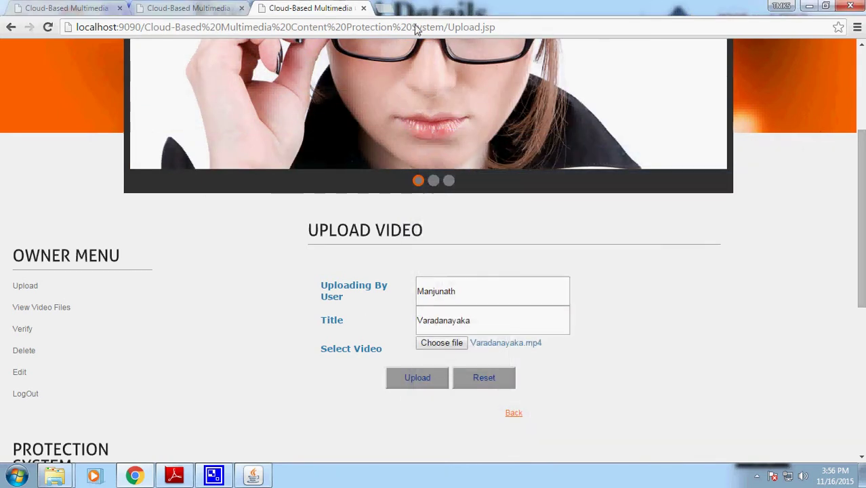
- Upload the video, check the success message, and open the owner's cloud files list
left_click(418, 381)
scroll(475, 359, "down", 3)
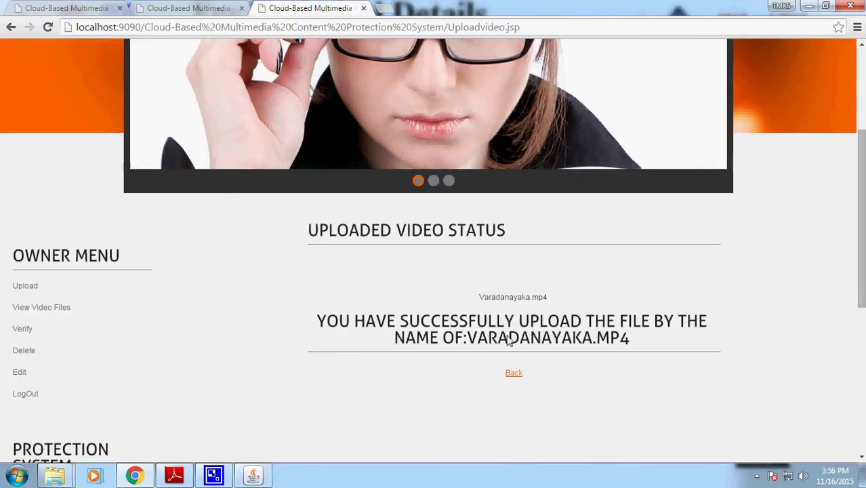
left_click_drag(558, 300, 477, 294)
left_click_drag(630, 345, 315, 316)
left_click(495, 411)
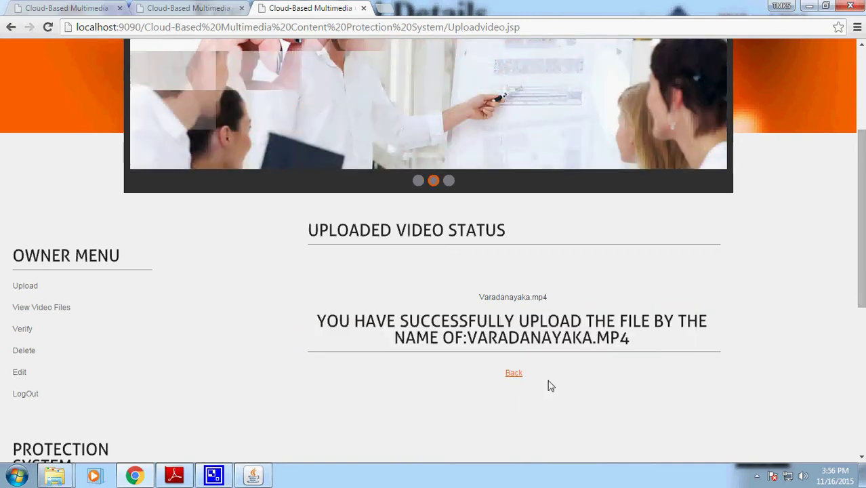
left_click_drag(548, 386, 465, 366)
left_click(66, 308)
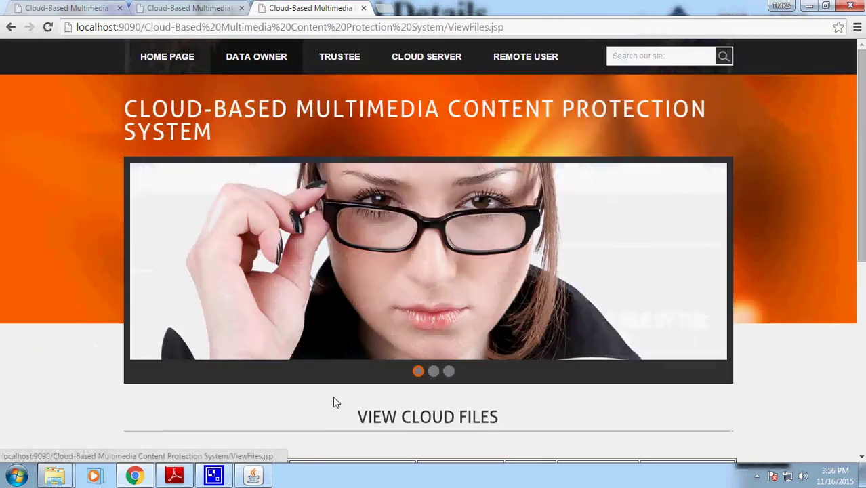
- On the cloud server tab, list stored files and confirm Varadanayaka.mp4's signature is Not Yet Generated
key("ctrl+shift+Tab")
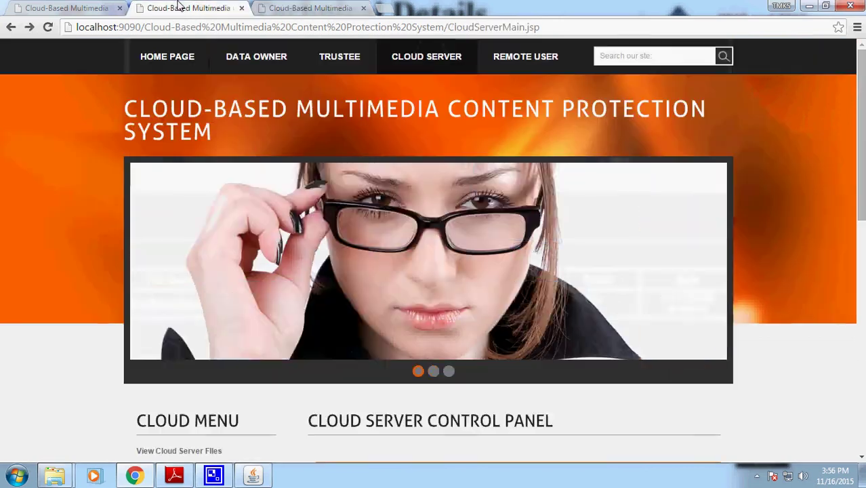
scroll(202, 314, "down", 2)
double_click(217, 294)
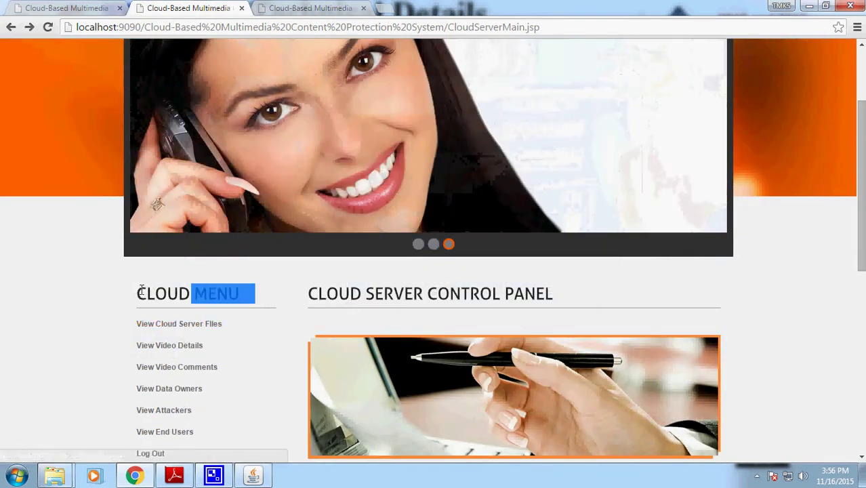
left_click_drag(425, 295, 527, 295)
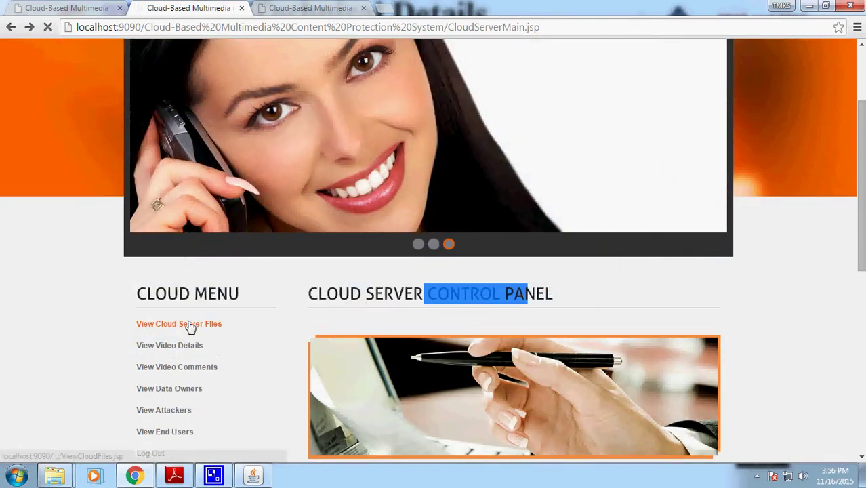
left_click(190, 324)
scroll(387, 351, "down", 3)
left_click_drag(459, 313, 463, 292)
left_click(191, 473)
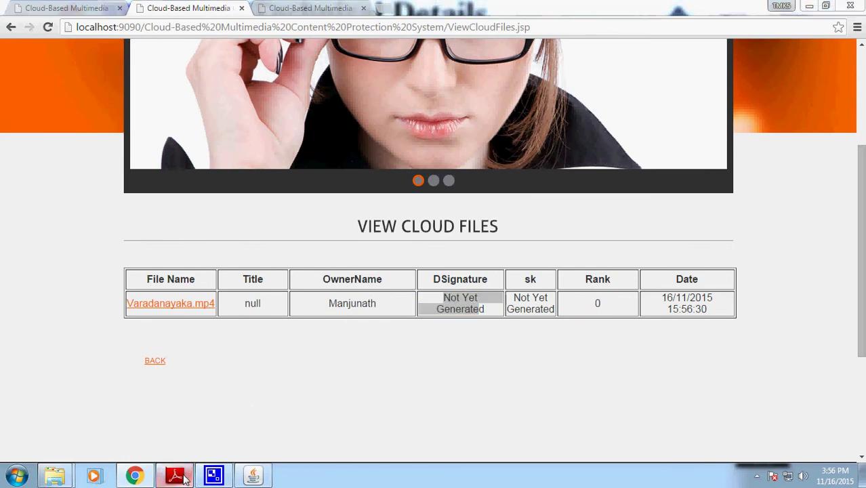
scroll(713, 364, "up", 10)
- Find the 3-D Video Signatures section on page 2, then highlight Varadanayaka.mp4's Not Yet Generated sk
scroll(713, 364, "up", 15)
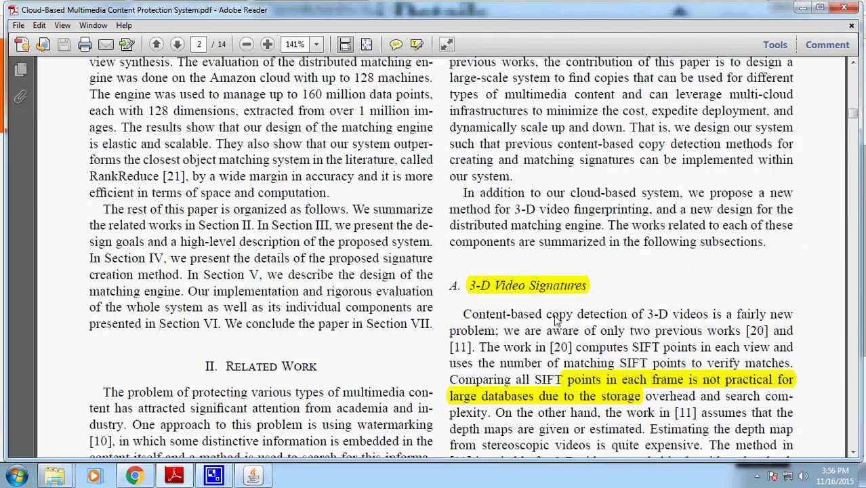
left_click(555, 287)
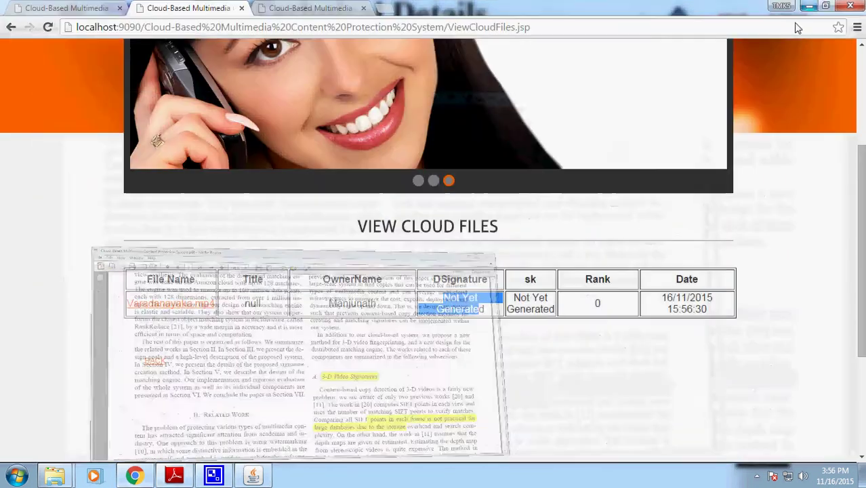
left_click(802, 7)
left_click(497, 306)
left_click_drag(497, 307, 427, 275)
double_click(522, 298)
- Review the video details, the single data owner's row, and the empty end-user list
left_click(679, 303)
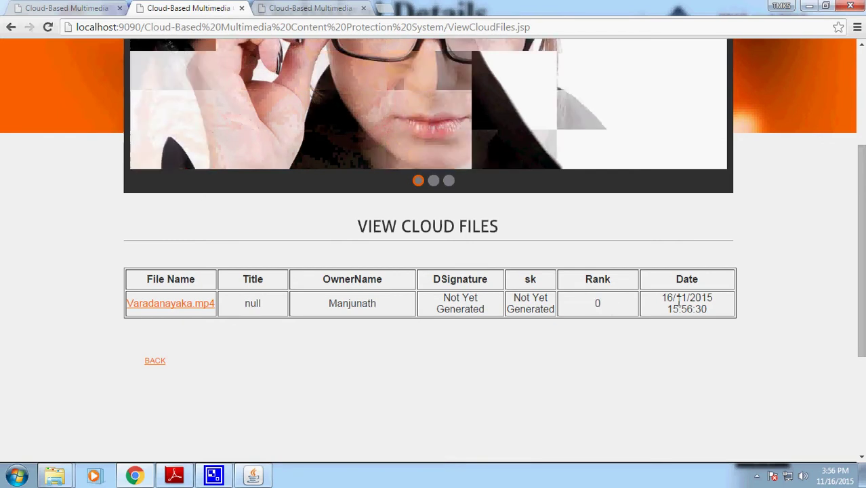
left_click(162, 361)
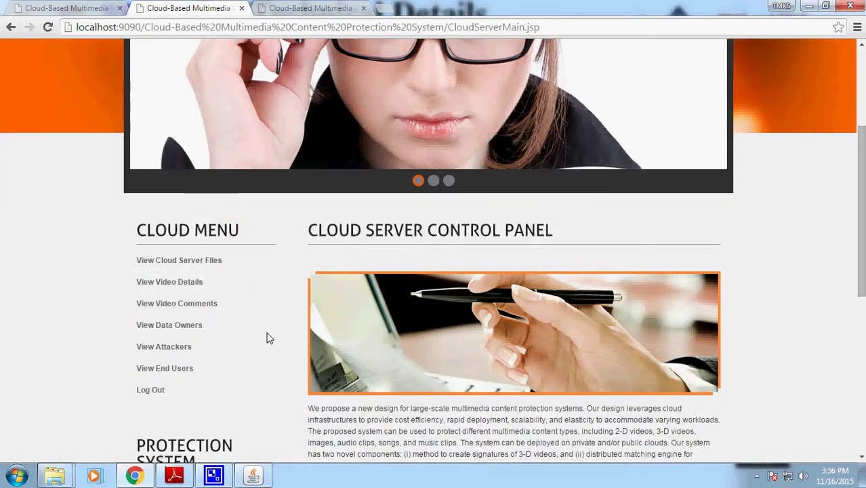
left_click(188, 284)
scroll(386, 284, "down", 3)
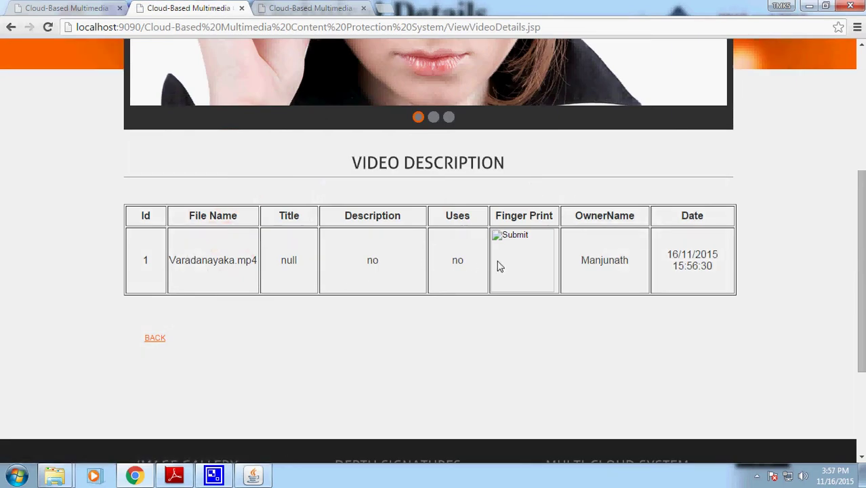
left_click(11, 27)
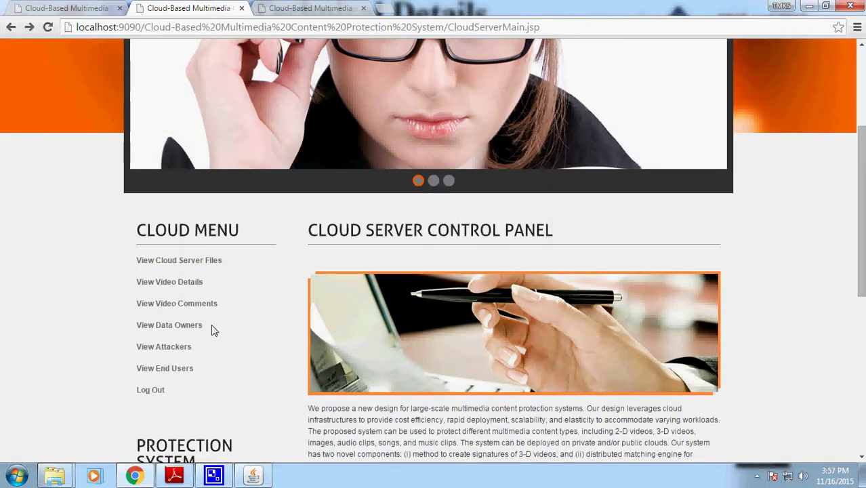
left_click(188, 335)
scroll(184, 333, "down", 3)
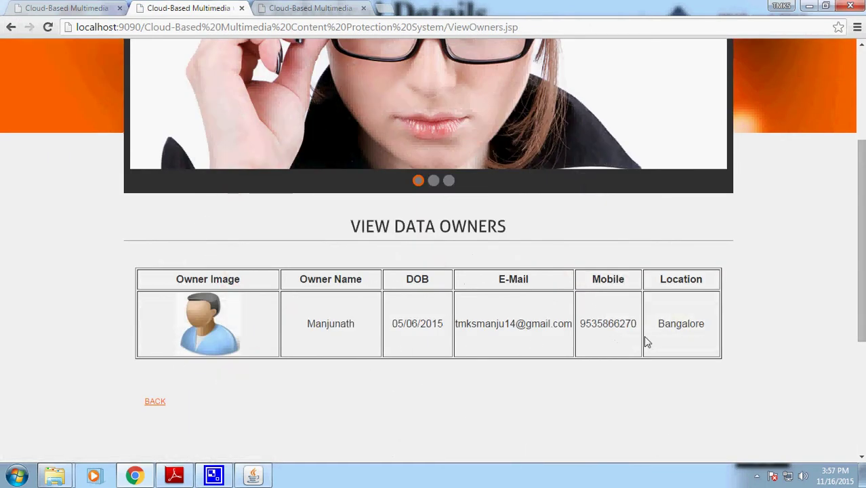
left_click_drag(648, 342, 2, 214)
left_click(11, 28)
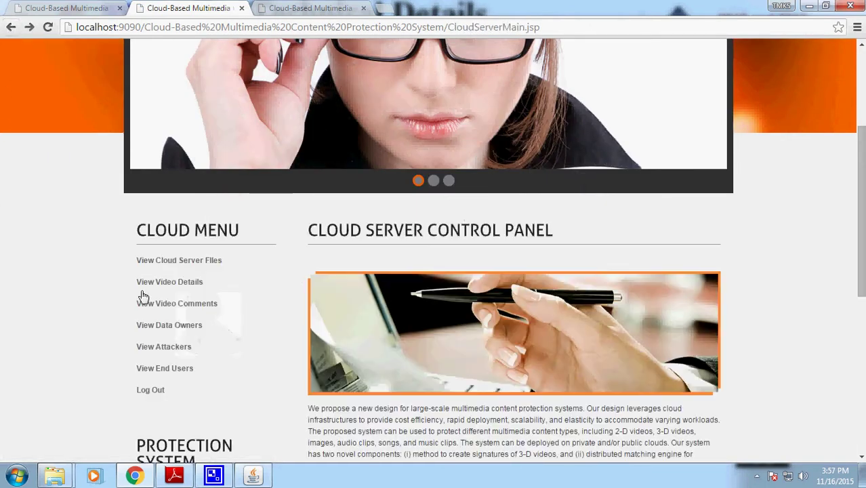
left_click(185, 369)
left_click(11, 27)
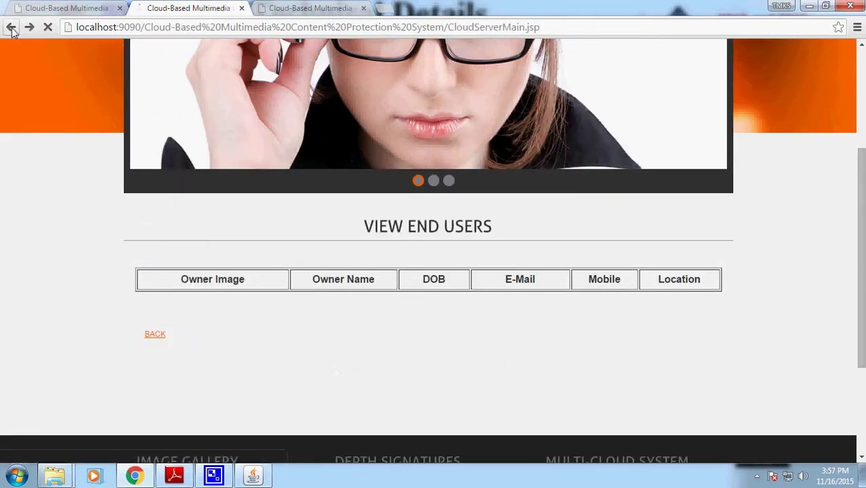
- Check the trustee's metadata for Varadanayaka.mp4 (signature and sk not yet generated), then return to the data owner session
left_click(79, 9)
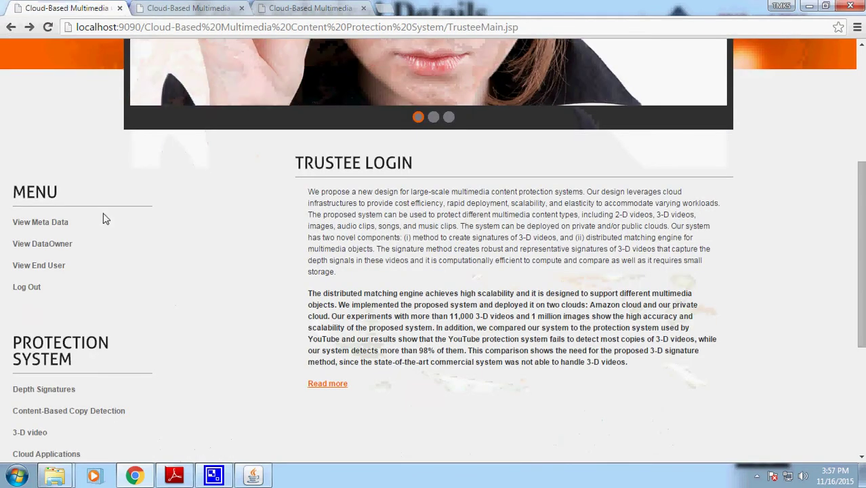
left_click(55, 223)
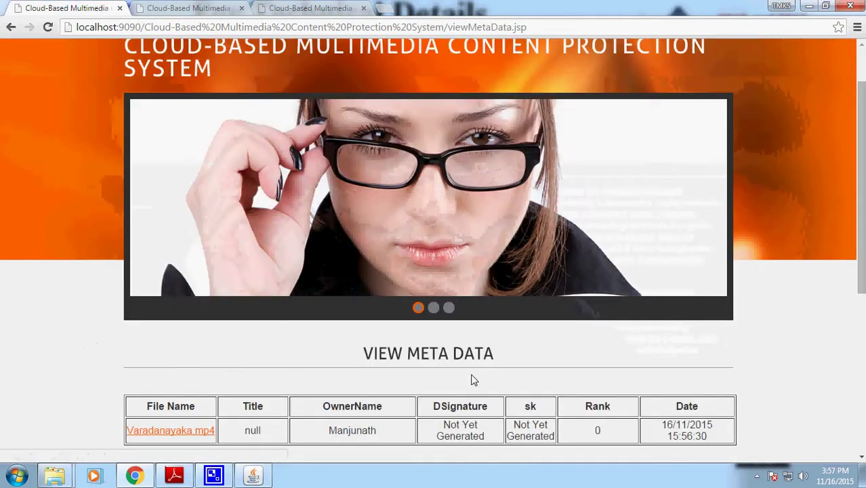
scroll(475, 339, "down", 2)
left_click_drag(481, 299, 440, 299)
left_click_drag(561, 309, 526, 308)
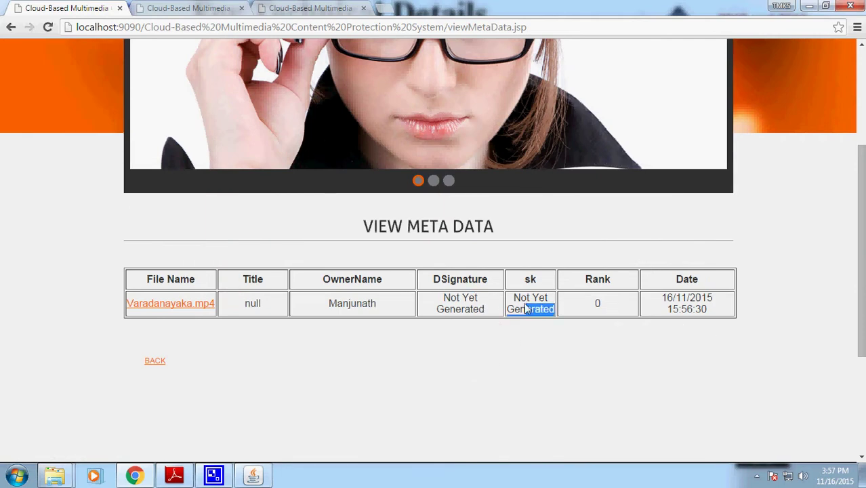
scroll(498, 310, "up", 2)
scroll(484, 318, "down", 3)
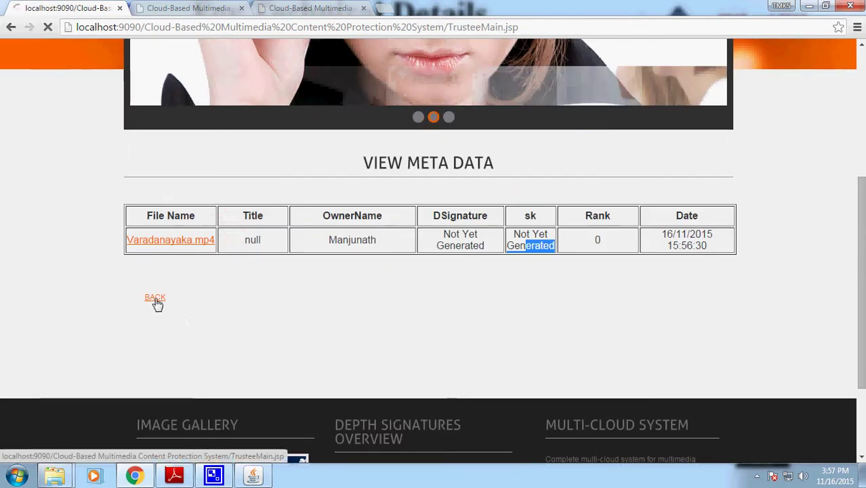
left_click(155, 297)
double_click(396, 288)
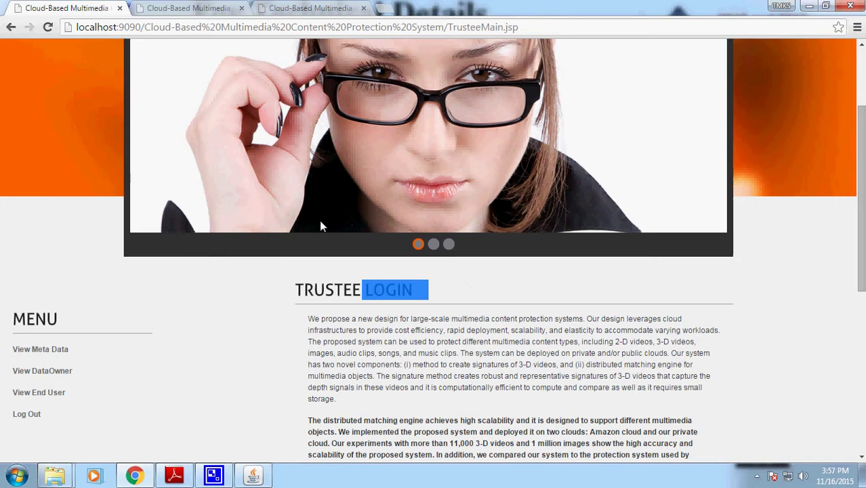
left_click(201, 9)
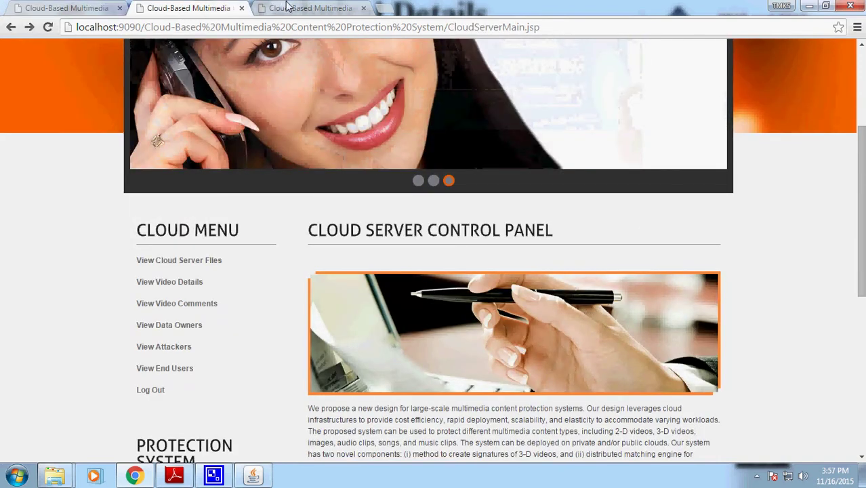
left_click(278, 7)
- Open Varadanayaka.mp4's edit form and copy 'Varadanayaka' from its file name into Title
left_click(155, 363)
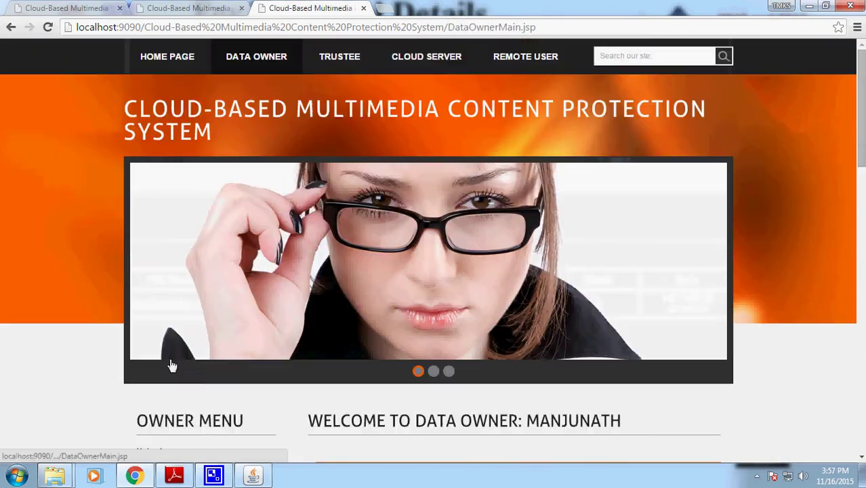
scroll(305, 357, "down", 1)
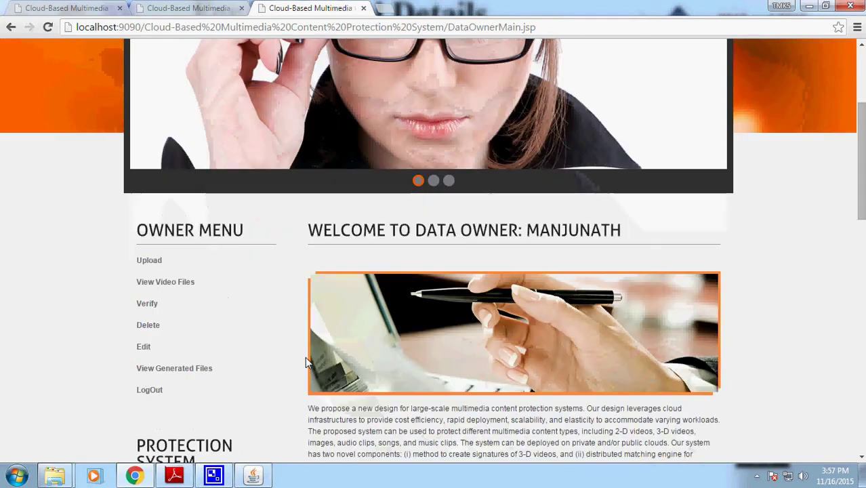
left_click(156, 347)
scroll(670, 309, "down", 2)
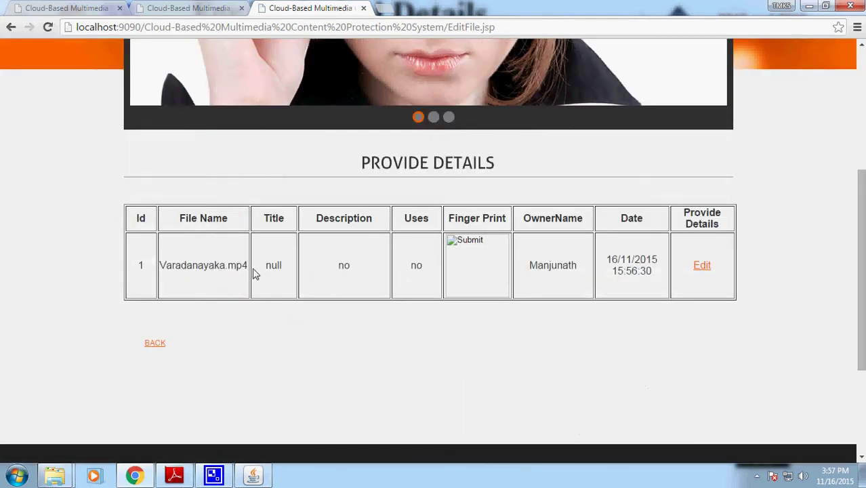
left_click(704, 271)
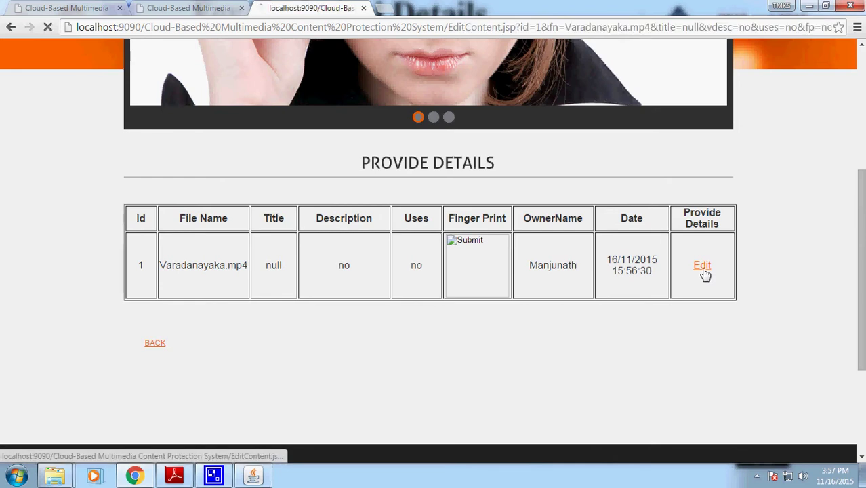
scroll(553, 364, "down", 4)
left_click_drag(514, 202, 456, 204)
key("ctrl+c")
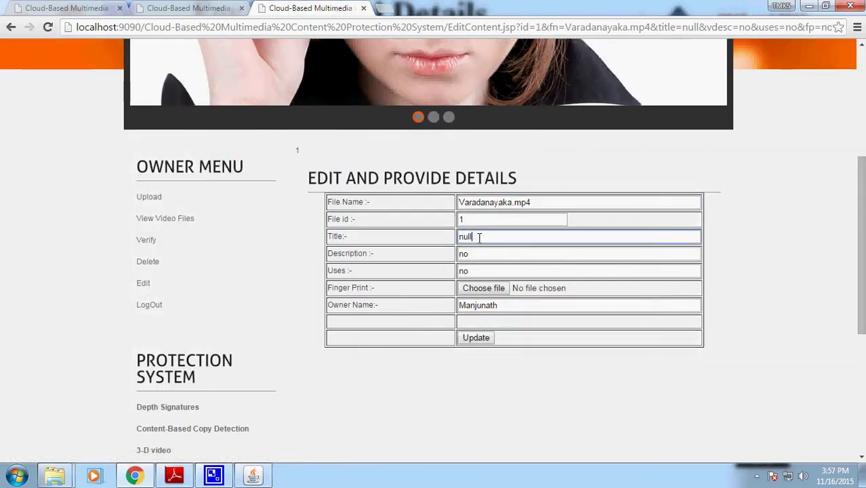
double_click(479, 236)
key("ctrl+v")
- Set Description to 'This is Kannada Film acted by kicha s' and Uses to 'It is good entertainment movie'
double_click(490, 254)
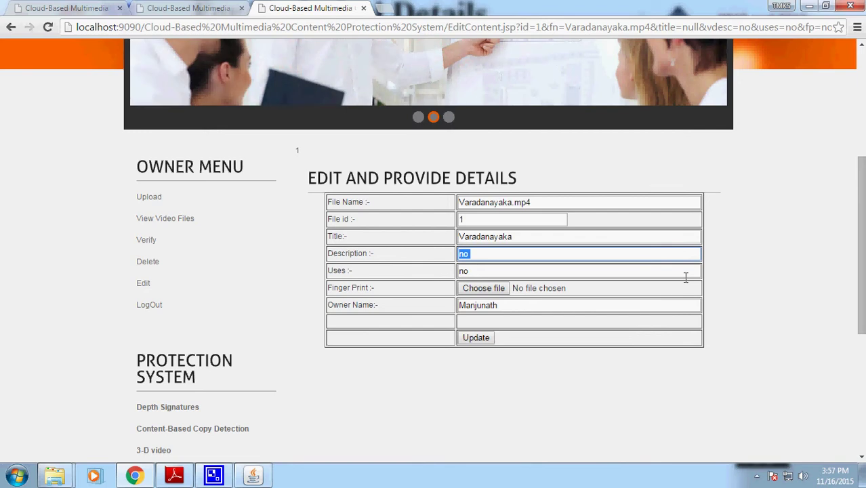
type("This is Kanna")
type("da ")
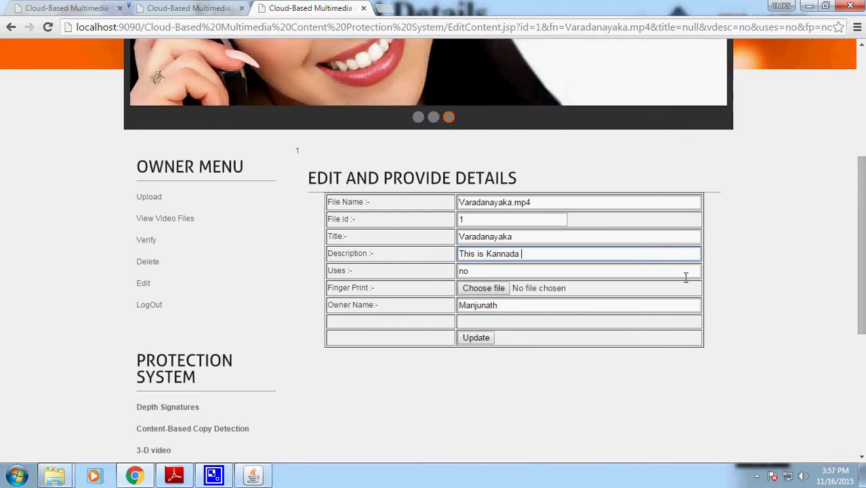
type("Film act")
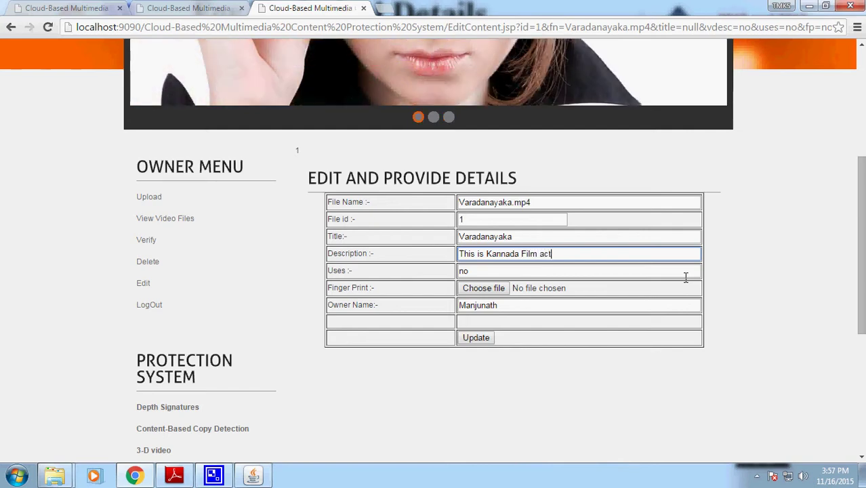
type("ed by kicha sudeep")
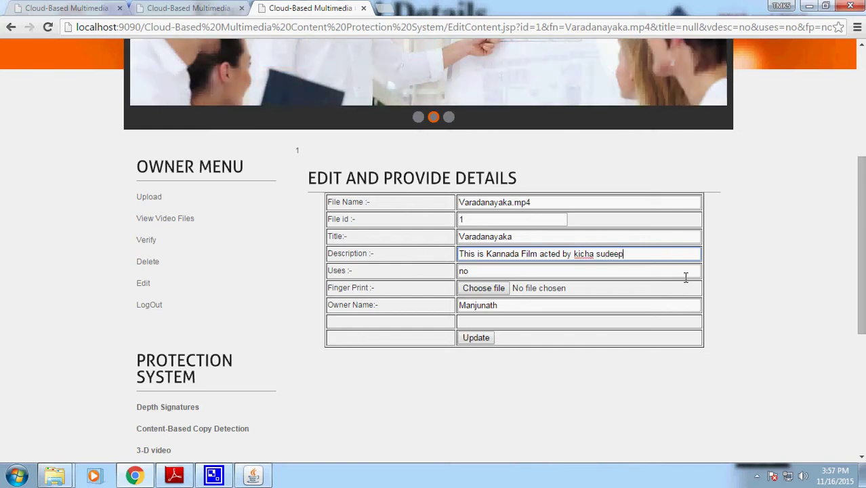
key("Tab")
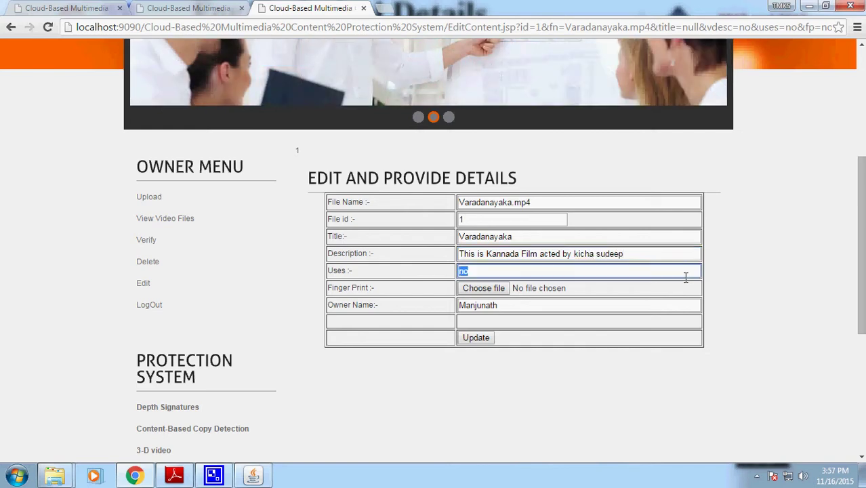
key("BackSpace")
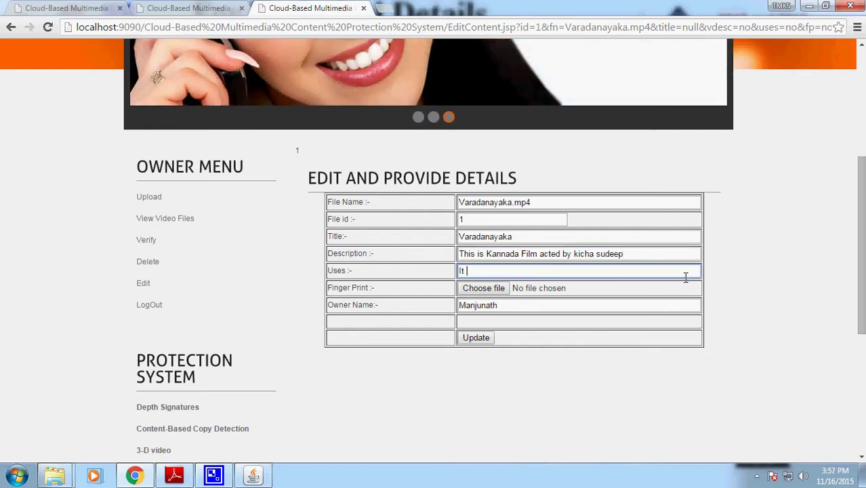
type("It is good enter")
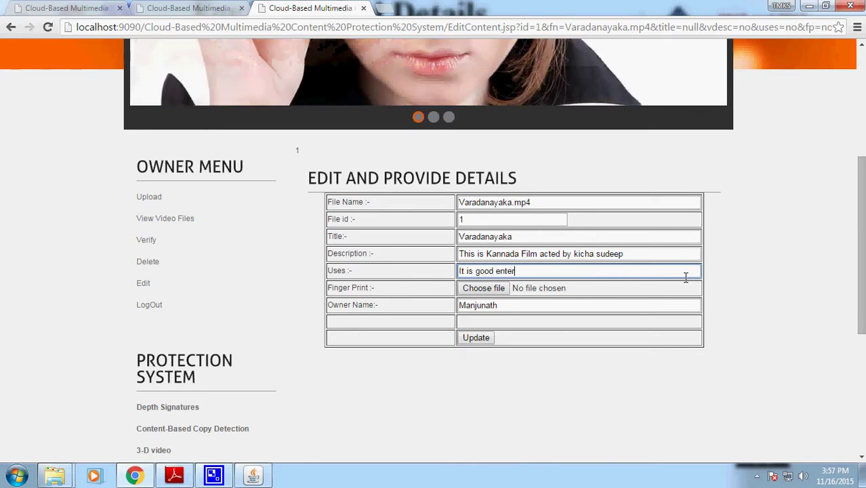
type("tainment movie")
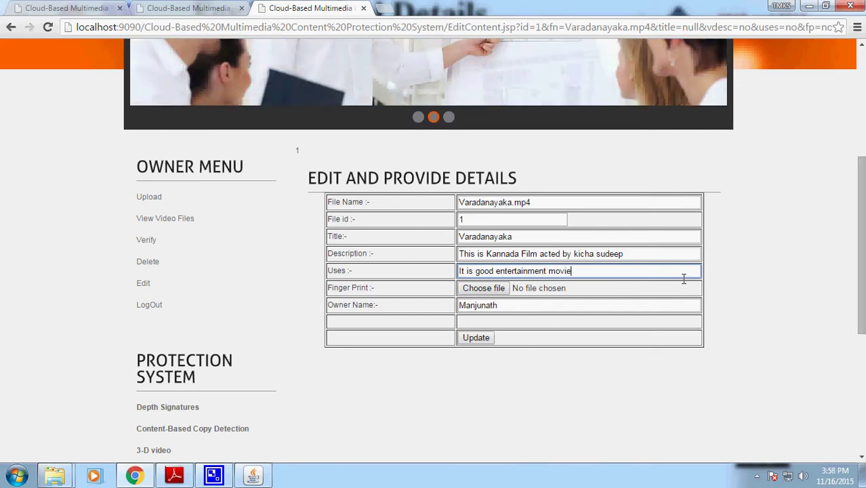
- Attach images 5.jpg from the project's Finger Prints folder as the fingerprint
left_click(491, 294)
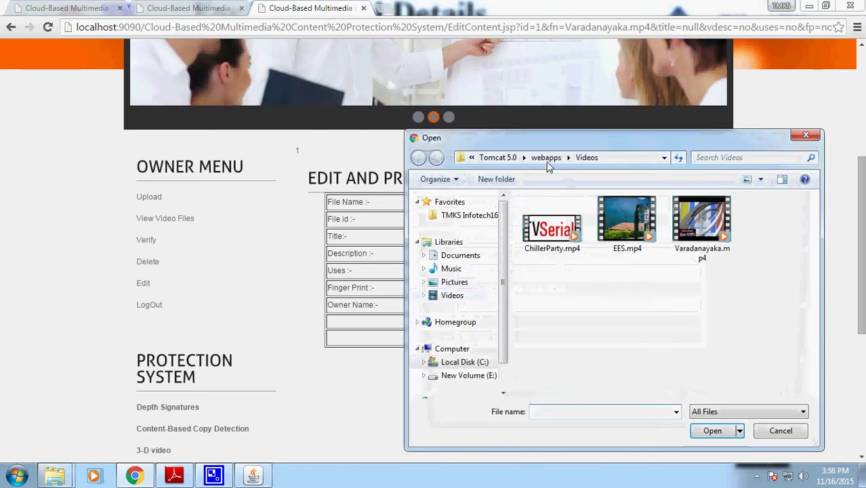
left_click(515, 157)
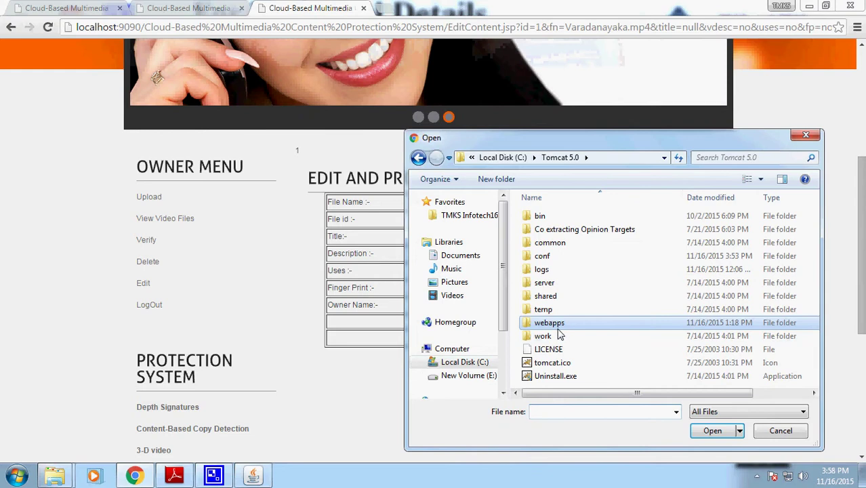
double_click(549, 322)
double_click(608, 247)
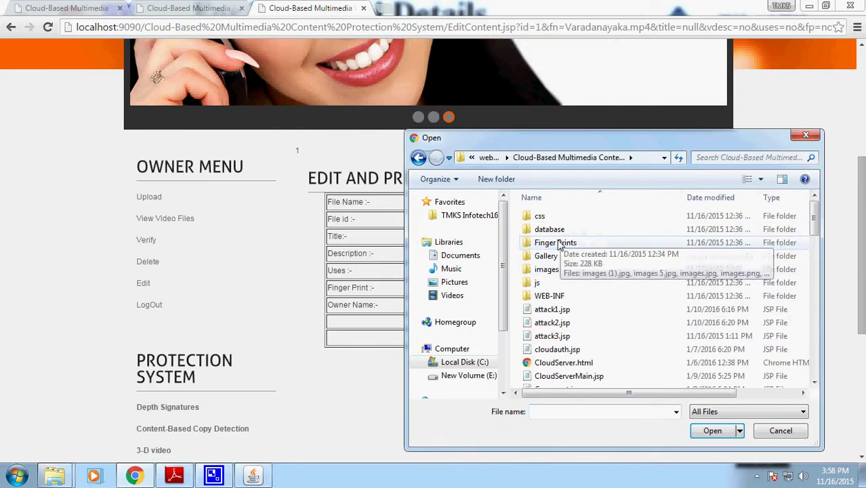
double_click(560, 239)
left_click(637, 254)
left_click(713, 430)
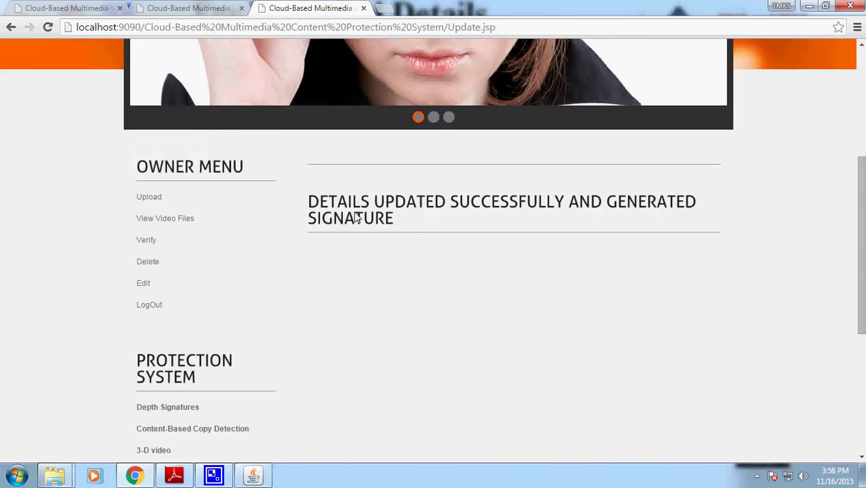
- Check the sk value in the owner's video files list, then play Varadanayaka.mp4
left_click(177, 218)
scroll(437, 348, "down", 4)
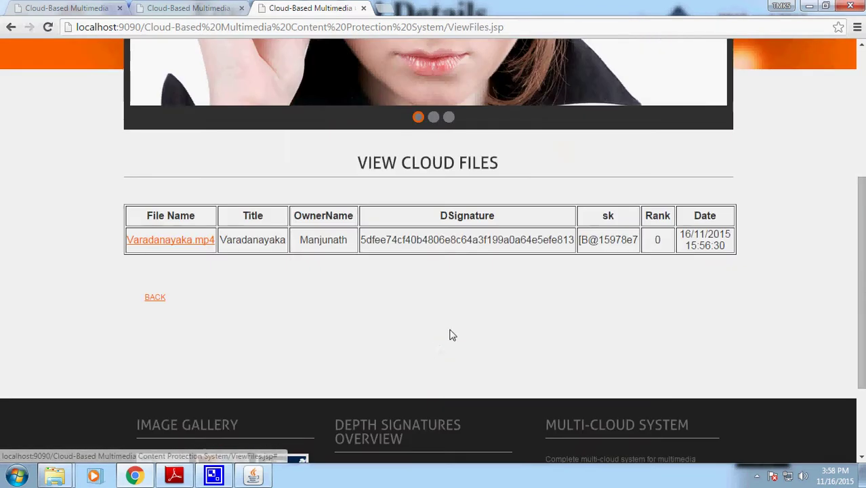
left_click_drag(588, 244, 683, 236)
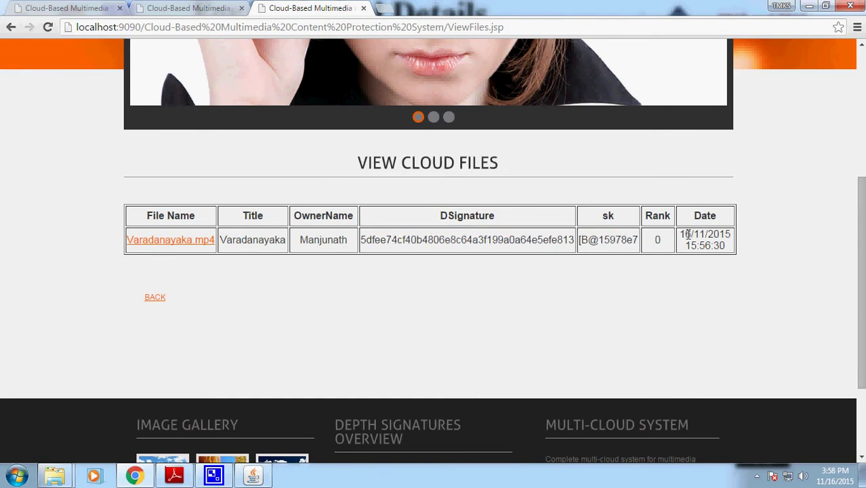
left_click(160, 299)
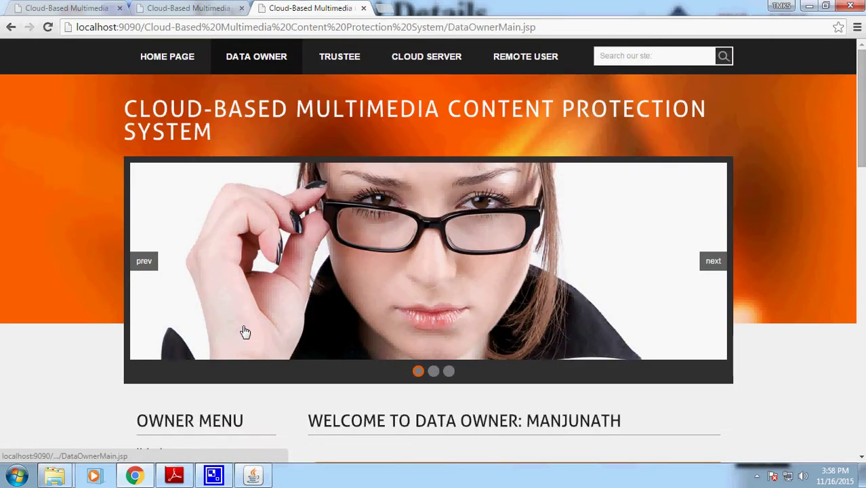
scroll(264, 325, "down", 3)
left_click(180, 292)
scroll(346, 360, "down", 2)
scroll(346, 367, "down", 1)
left_click_drag(369, 317, 351, 286)
left_click(202, 304)
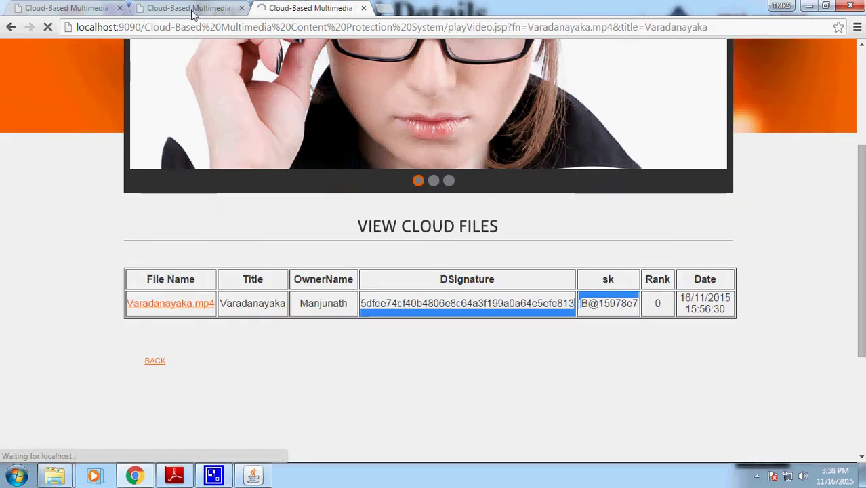
- In the cloud server session, review Varadanayaka.mp4's signature in View Cloud Server Files, then go back
left_click(11, 27)
left_click(186, 9)
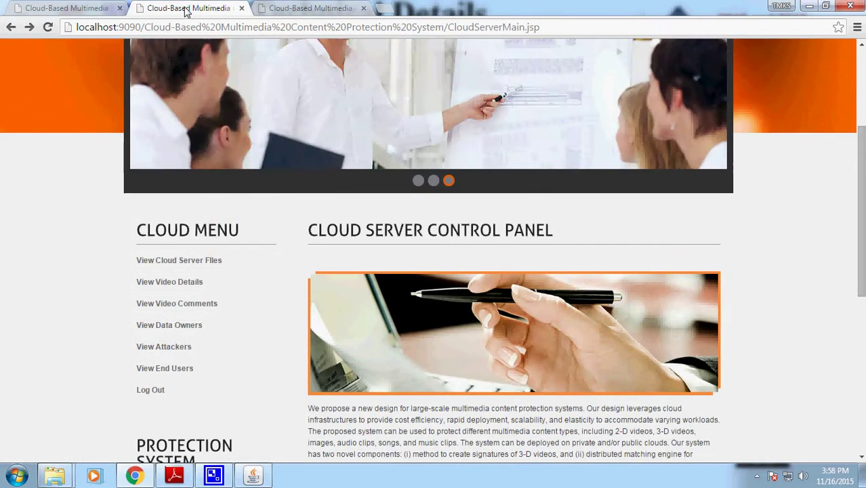
left_click(168, 261)
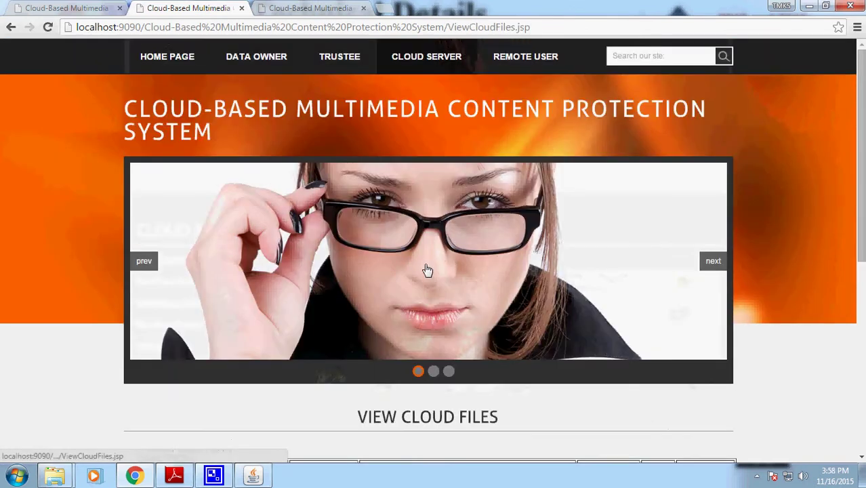
scroll(433, 285, "down", 4)
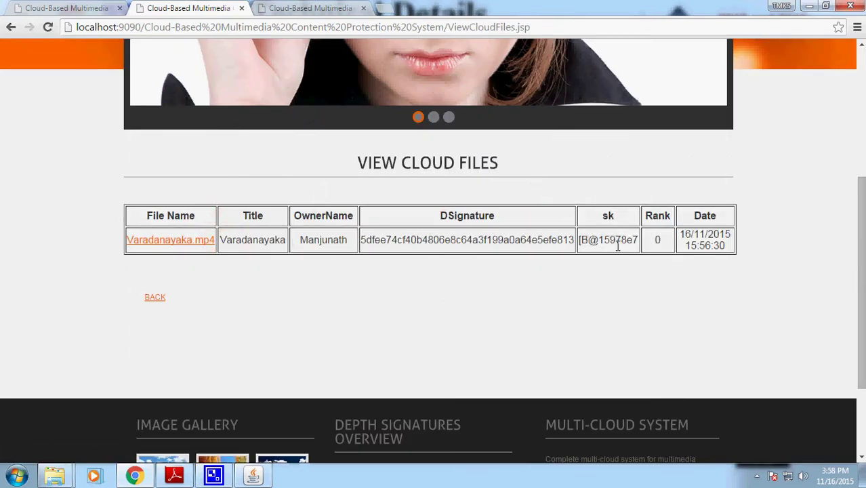
left_click(156, 298)
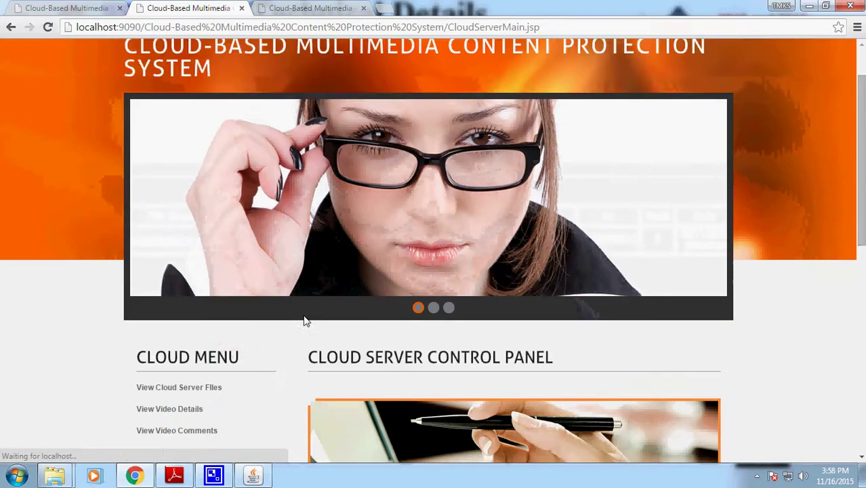
scroll(303, 315, "down", 2)
- Review the cloud server's video details list, highlighting the video's row
left_click(180, 288)
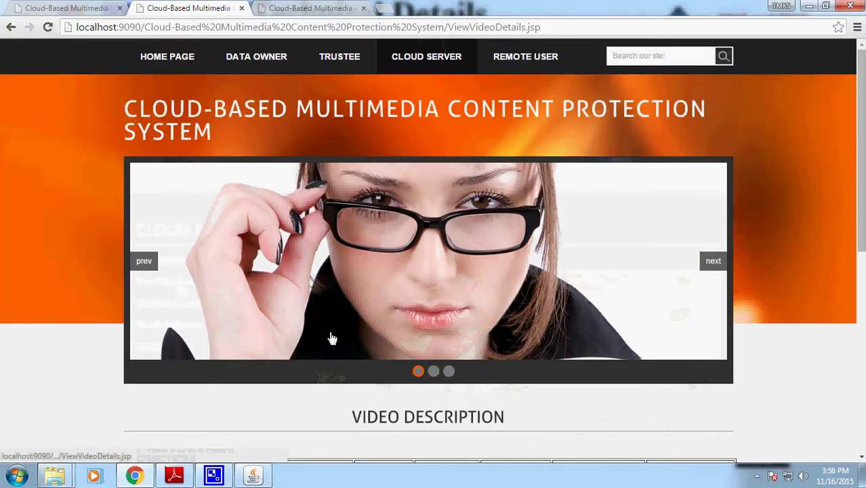
scroll(333, 338, "down", 3)
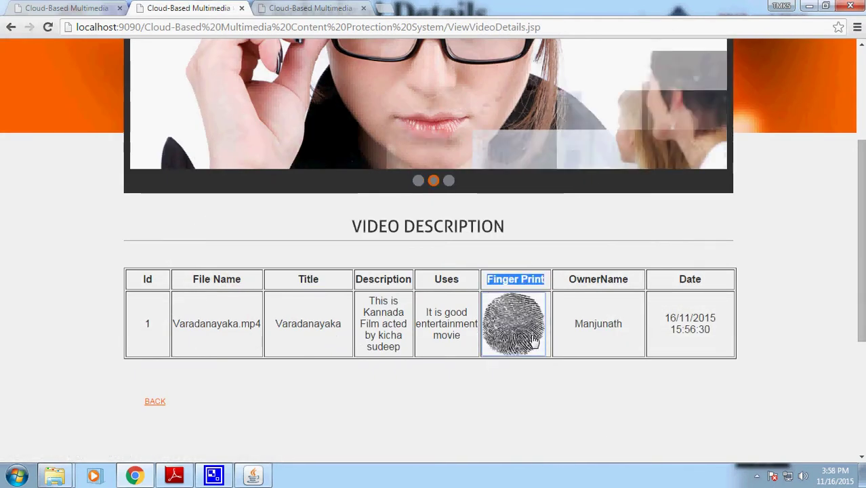
left_click_drag(465, 339, 196, 325)
left_click_drag(712, 331, 670, 329)
left_click(9, 27)
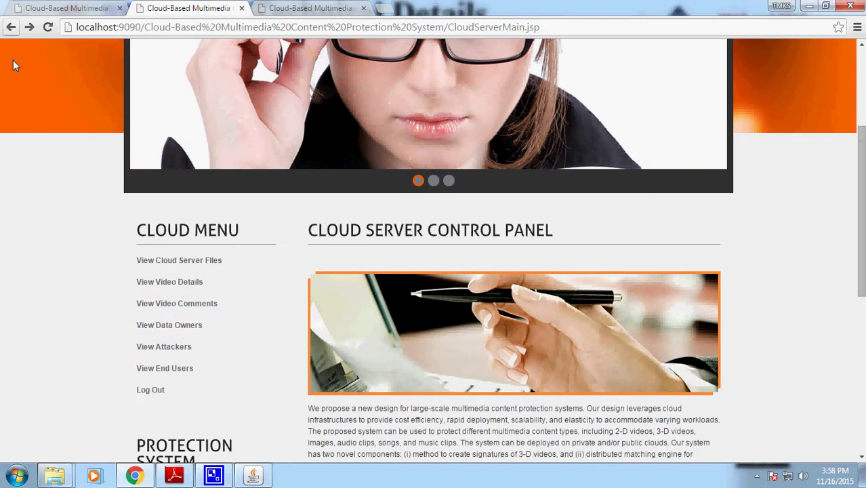
- Browse the video comments list and the video details list again
left_click(175, 304)
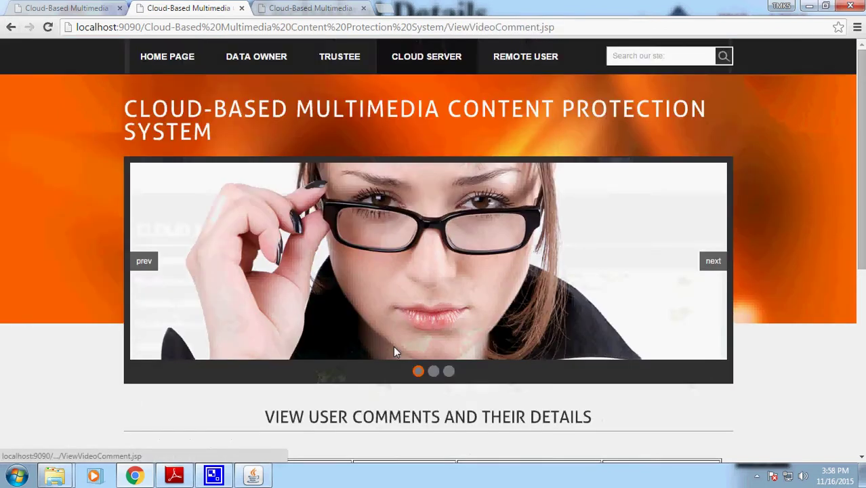
scroll(393, 346, "down", 2)
left_click(9, 28)
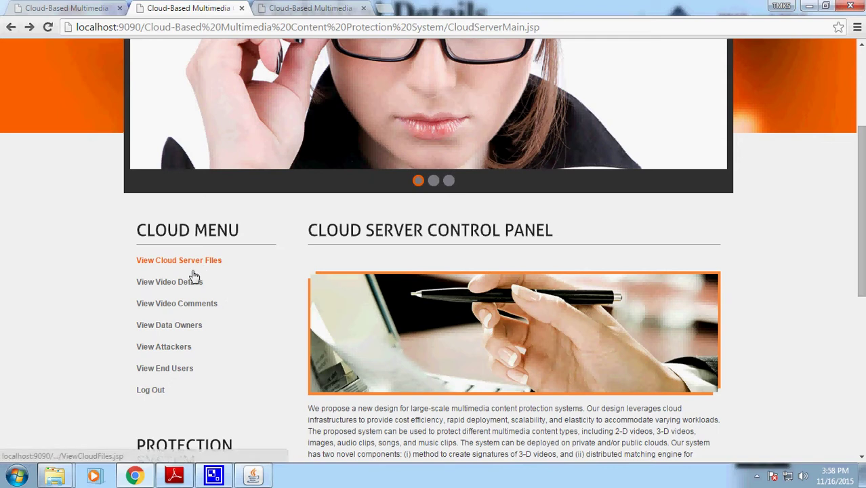
left_click(175, 282)
scroll(360, 325, "down", 2)
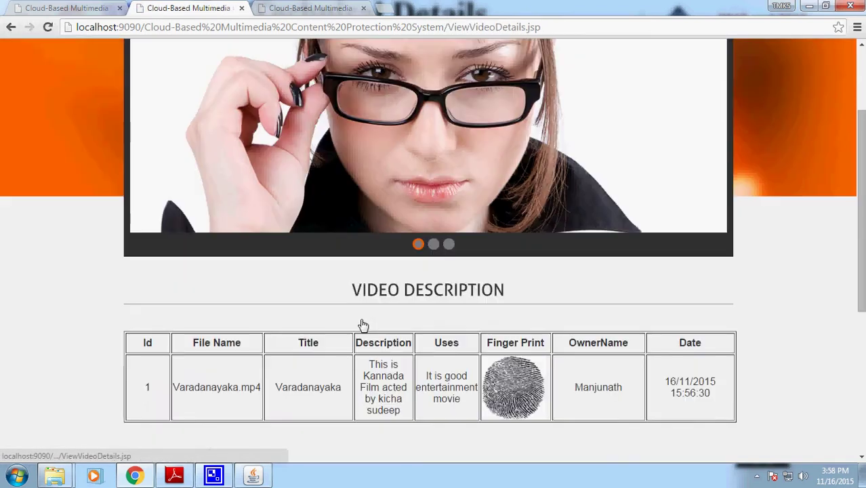
left_click(10, 27)
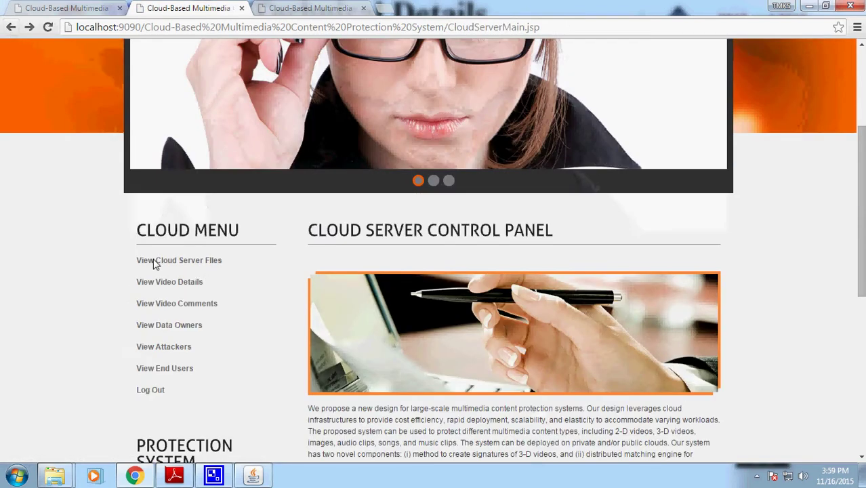
- List the cloud server files and play Varadanayaka.mp4
left_click(194, 262)
scroll(447, 325, "down", 1)
scroll(447, 325, "down", 2)
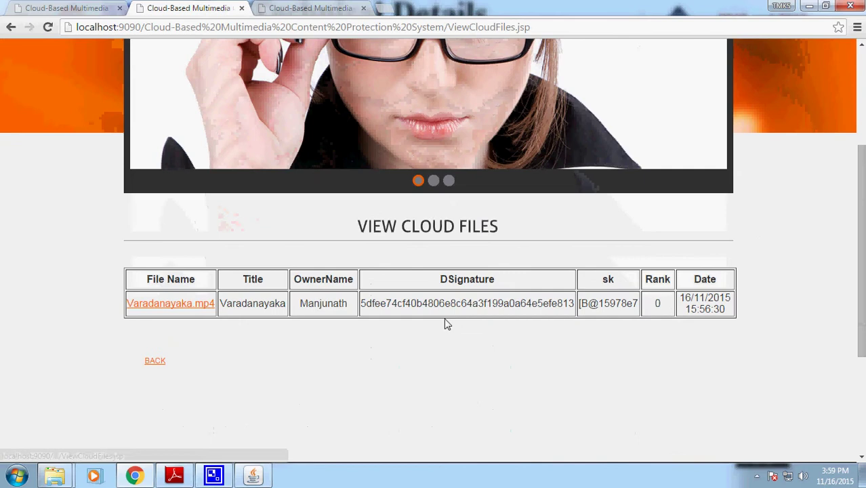
left_click(182, 305)
- Play Varadanayaka.mp4 and skip ahead to about 1:17 on the seek bar
scroll(654, 352, "down", 4)
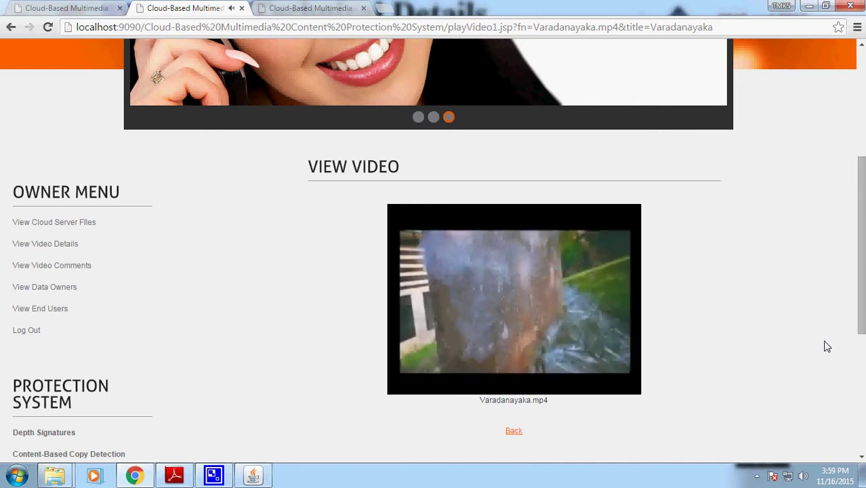
mouse_move(483, 391)
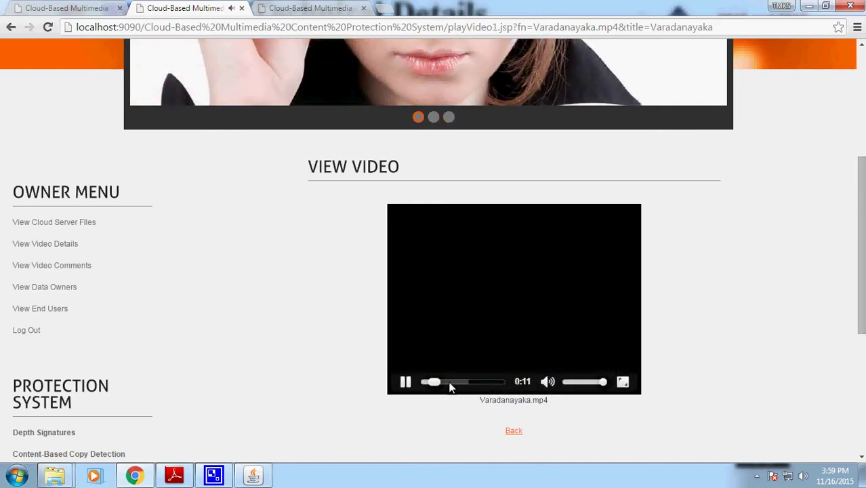
left_click_drag(450, 383, 498, 381)
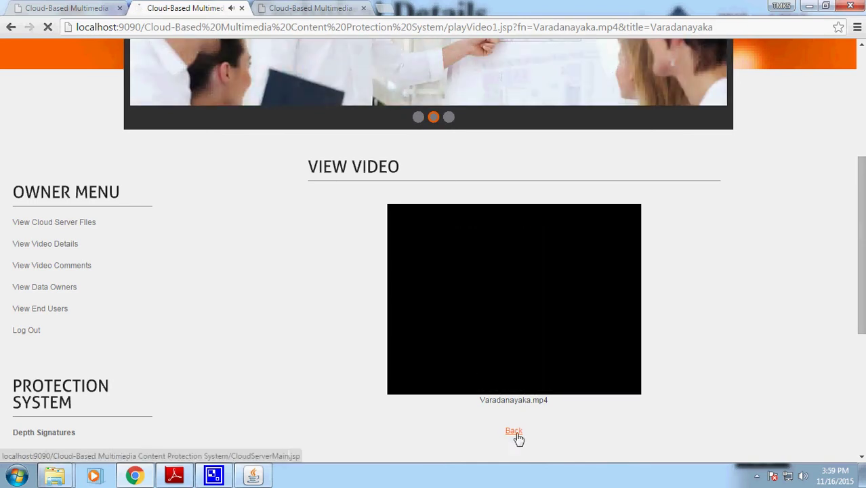
scroll(516, 438, "down", 3)
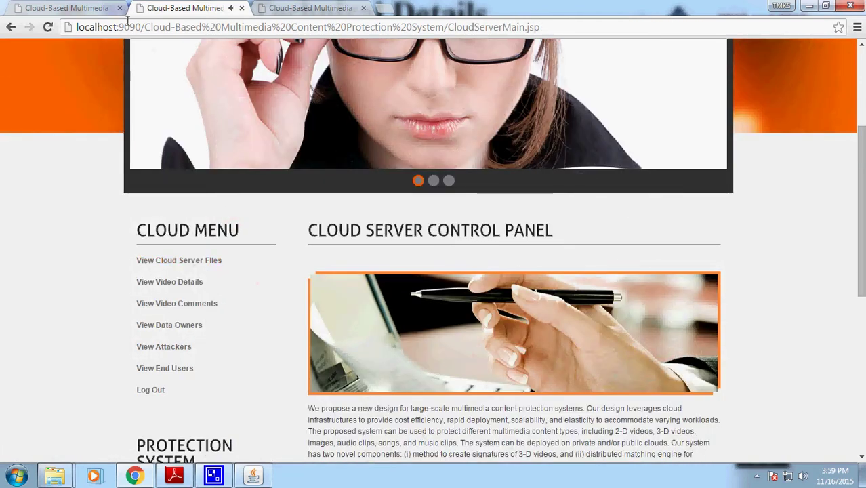
- In the data owner's session, start a video upload titled Children video
left_click(292, 10)
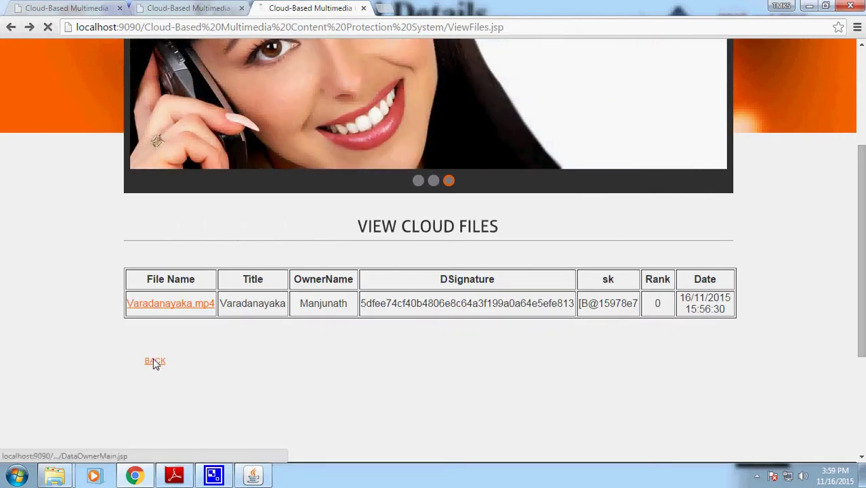
left_click(154, 359)
scroll(379, 352, "down", 2)
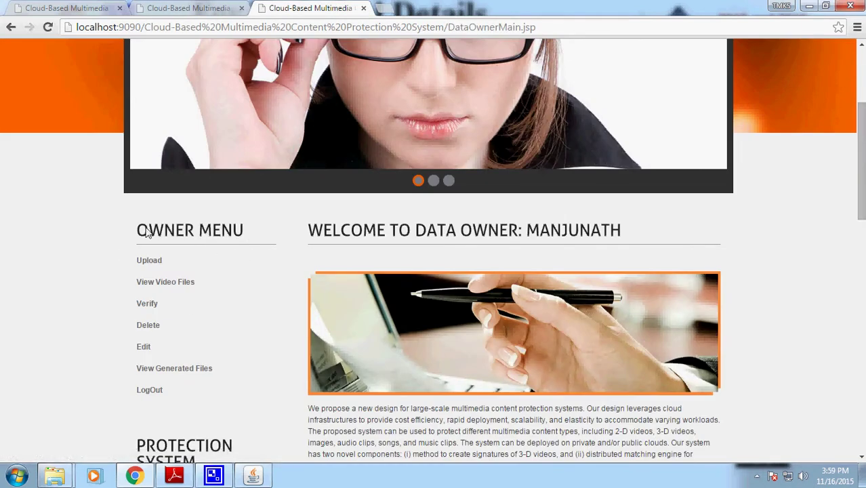
left_click(151, 262)
scroll(592, 345, "down", 2)
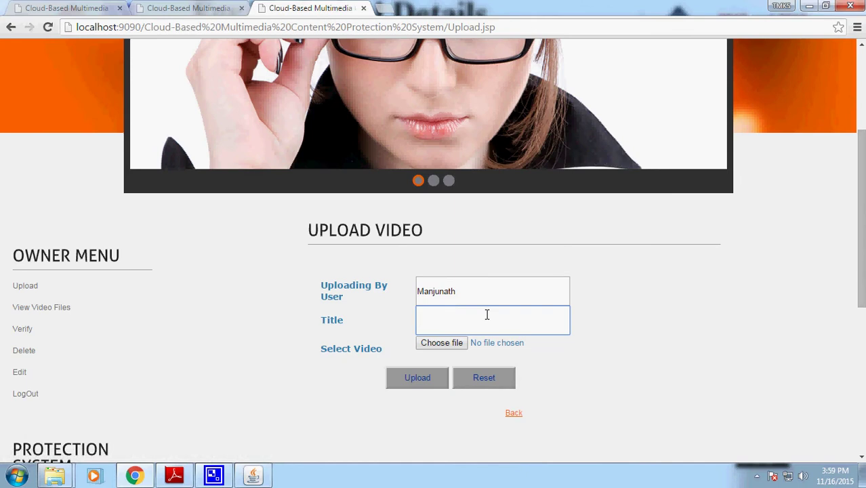
type("hil")
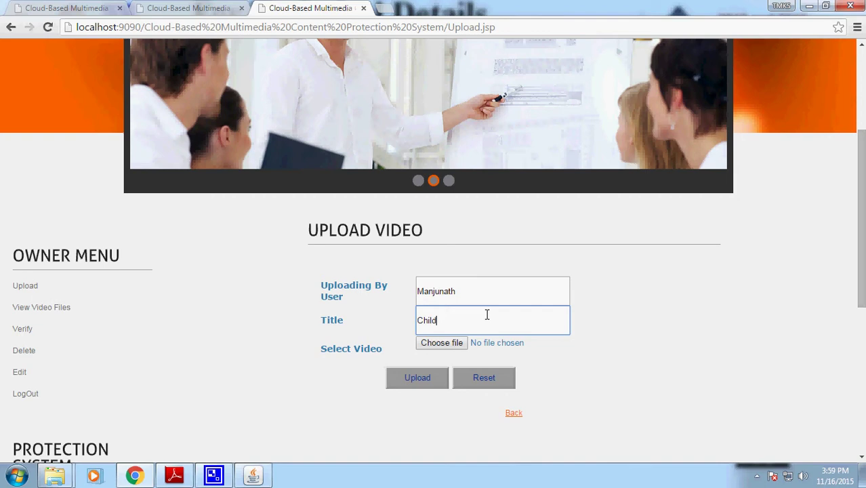
type("dren video")
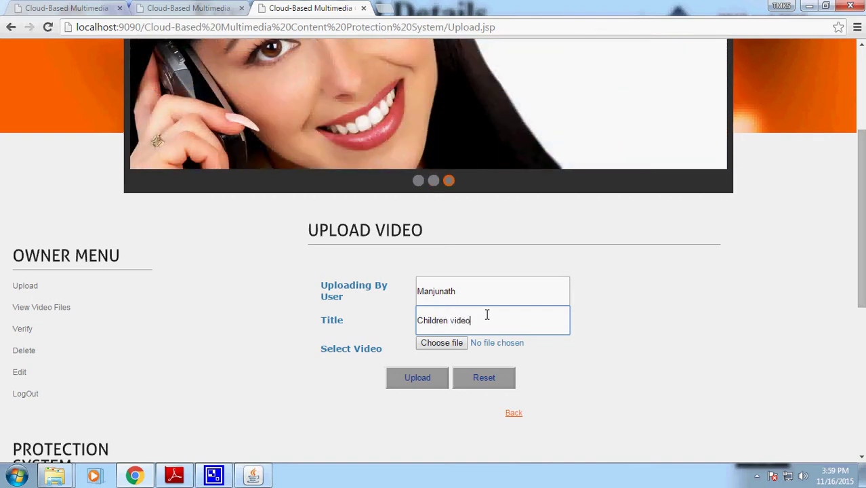
- Select ChillerParty.mp4 from the webapps Videos folder as the video to upload
left_click(452, 344)
left_click(519, 158)
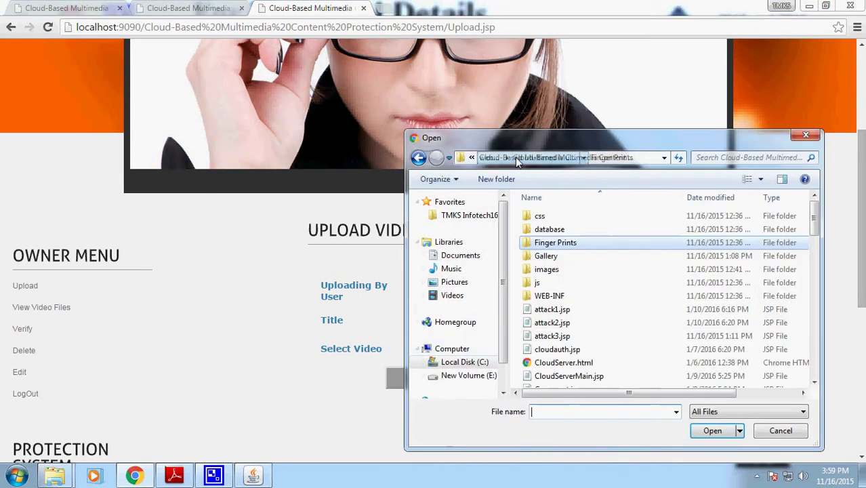
left_click(498, 160)
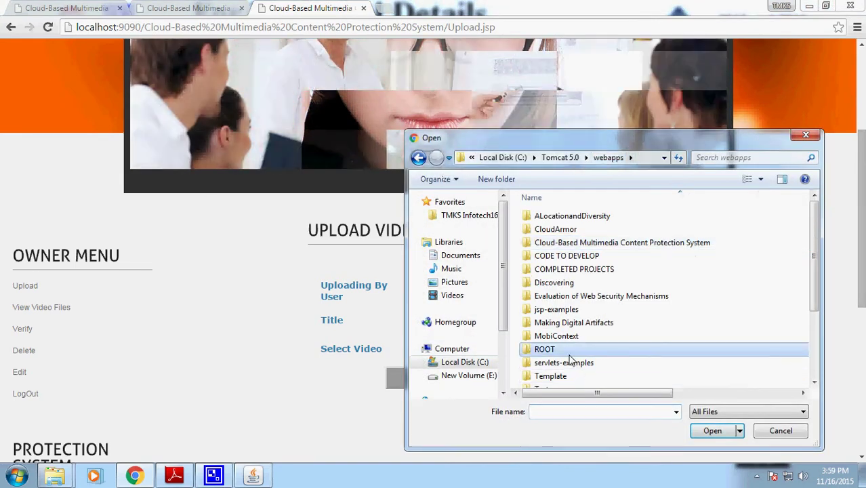
scroll(610, 380, "down", 3)
double_click(556, 368)
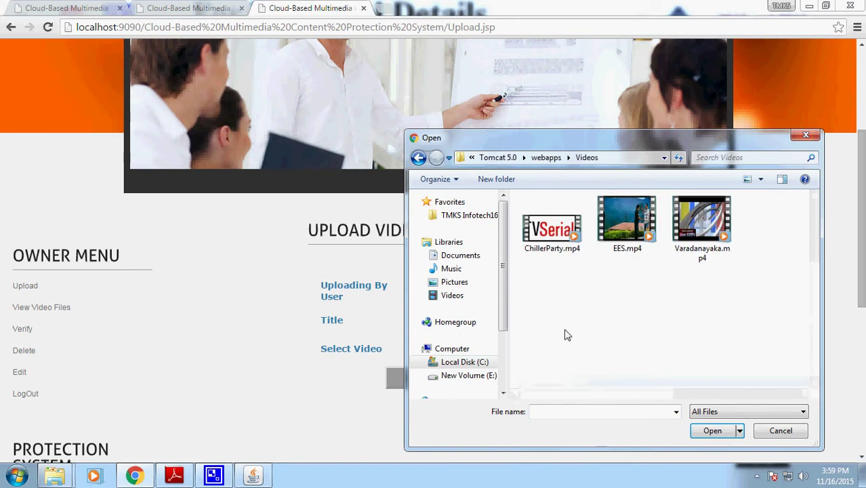
left_click(560, 231)
left_click(709, 431)
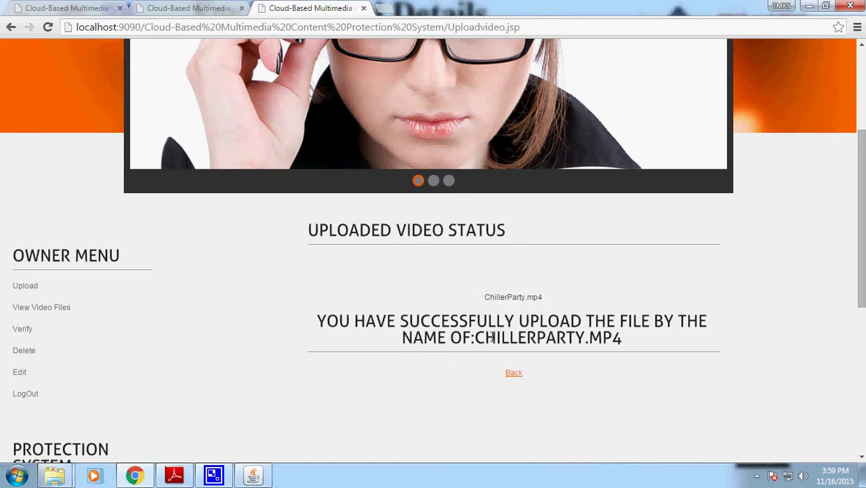
- Check the upload success message and ChillerParty.mp4 in the owner's video files list
left_click_drag(627, 339, 399, 321)
left_click(39, 312)
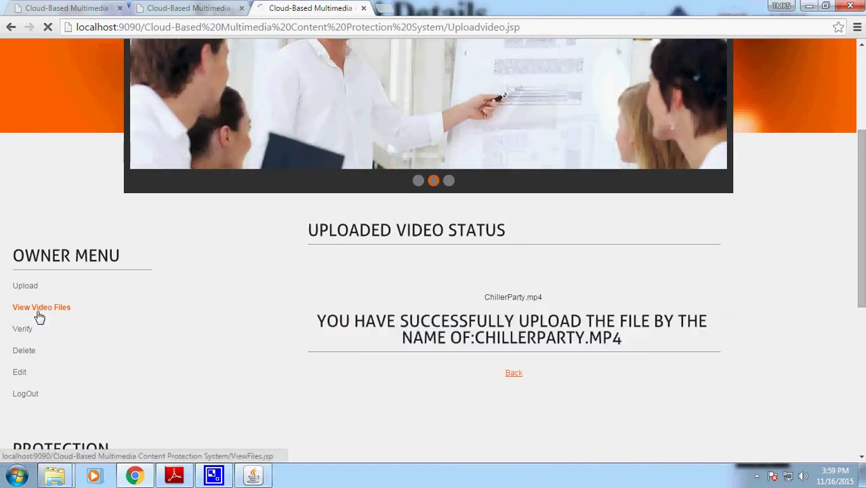
scroll(286, 372, "down", 3)
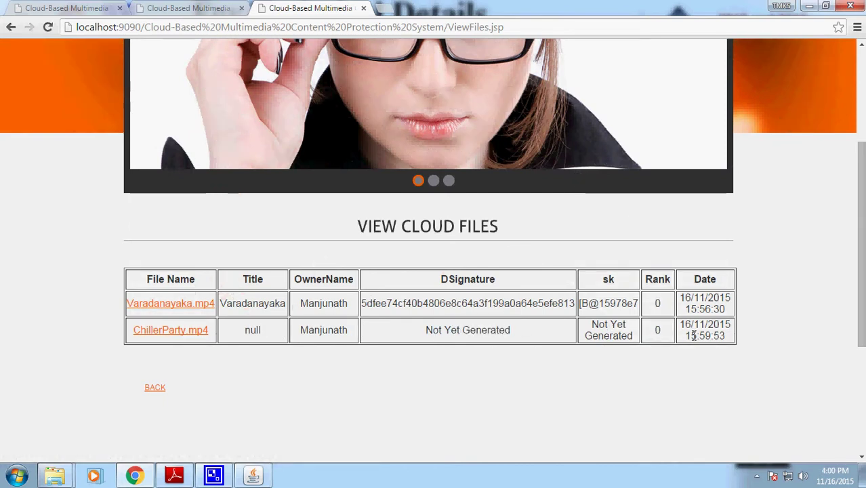
left_click(155, 387)
- Confirm in the cloud server's file list that ChillerParty.mp4 has no signature yet, then return to the owner
key("ctrl+shift+Tab")
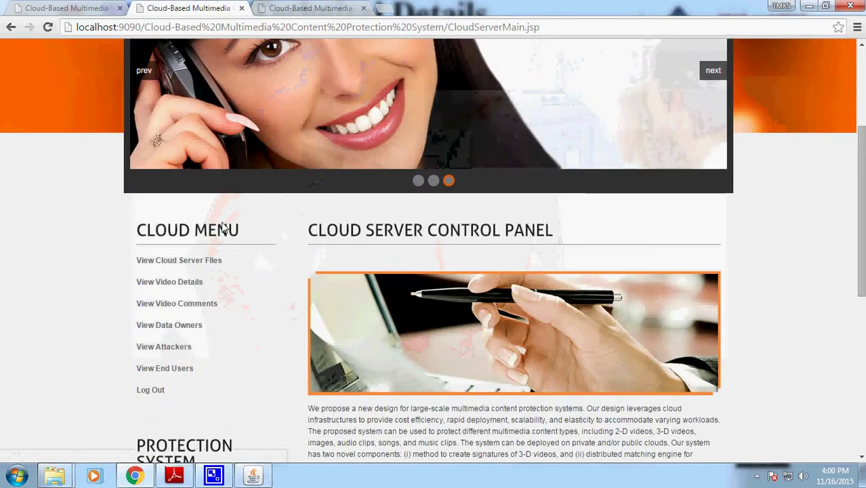
double_click(224, 230)
left_click(174, 261)
scroll(176, 263, "down", 3)
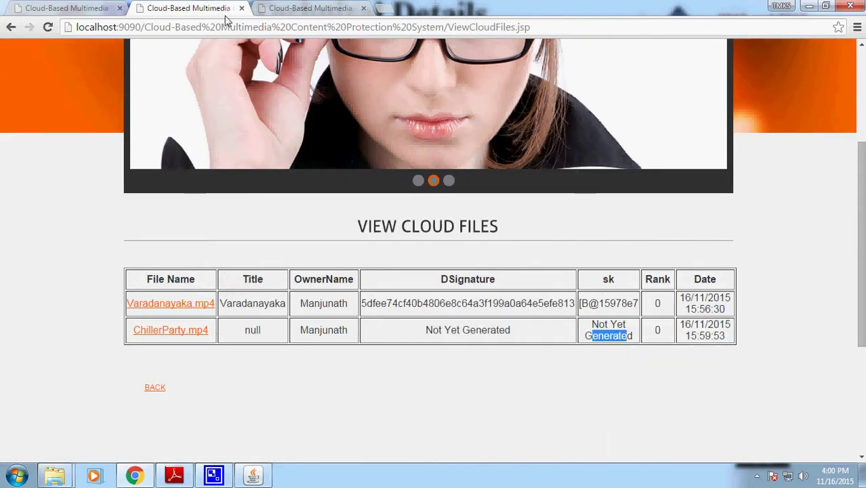
key("ctrl+Tab")
scroll(341, 344, "down", 2)
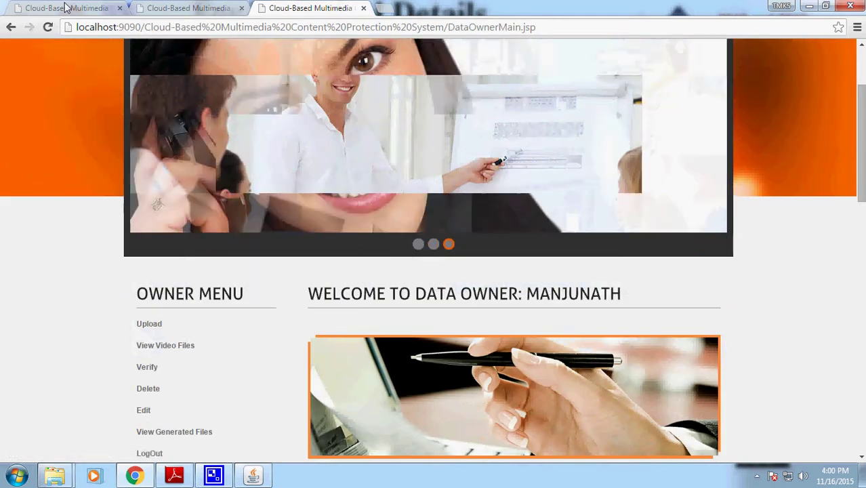
- In the trustee's metadata table, inspect ChillerParty.mp4's missing signature, sk and date, and Varadanayaka.mp4's hash
left_click(66, 8)
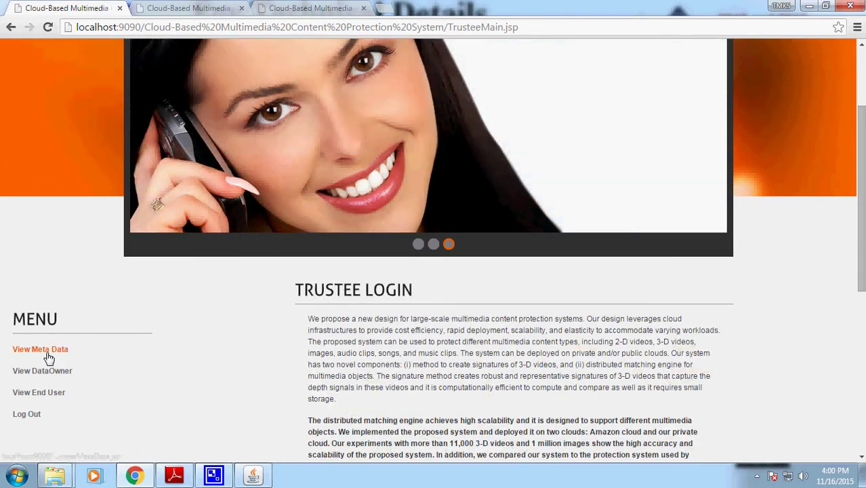
left_click(41, 350)
scroll(299, 360, "down", 3)
left_click_drag(418, 303, 550, 303)
triple_click(421, 330)
triple_click(633, 335)
double_click(702, 326)
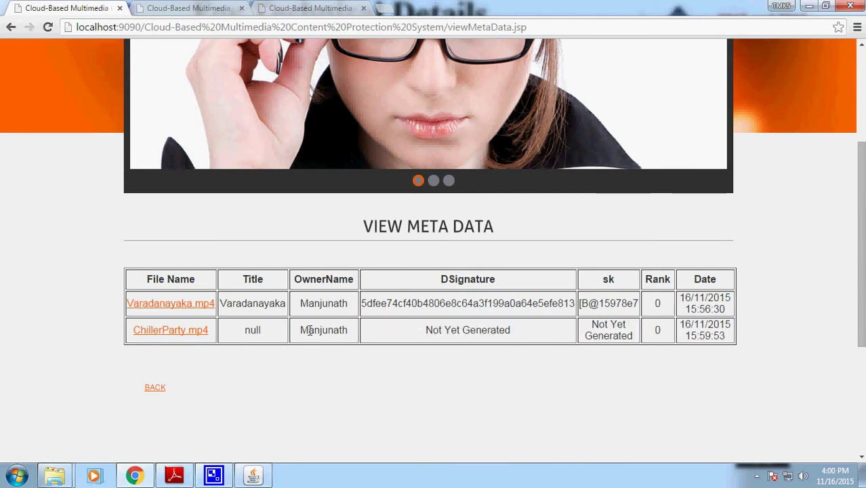
left_click_drag(387, 303, 489, 309)
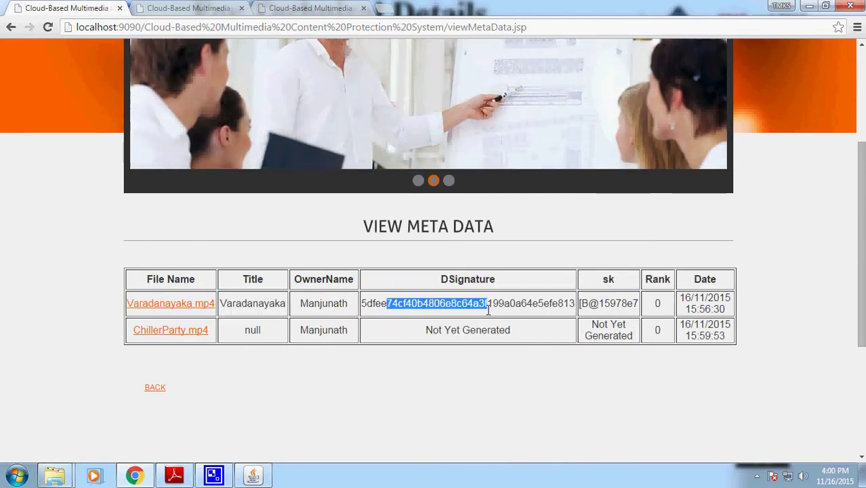
- Cycle through the sessions back to the data owner's home page
left_click(309, 8)
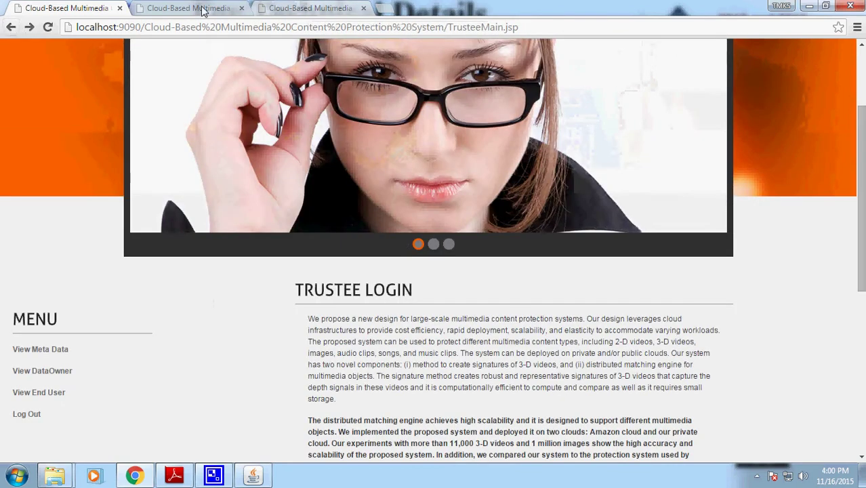
left_click(197, 8)
left_click(66, 8)
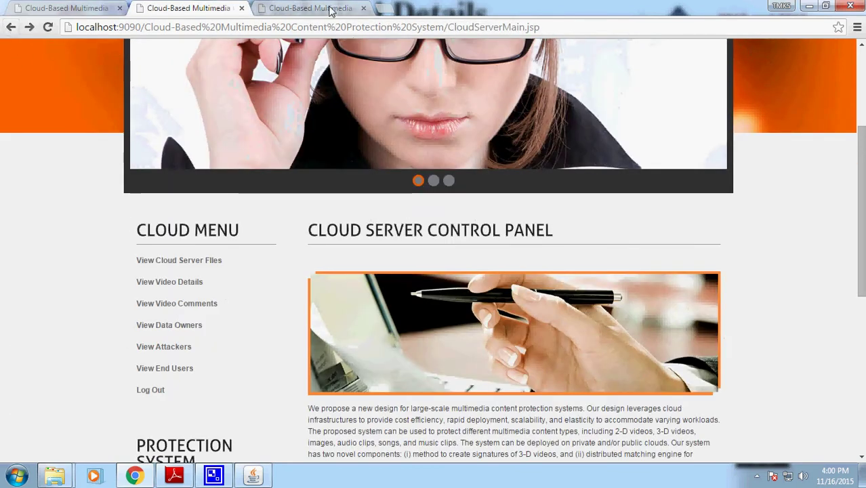
left_click(318, 8)
scroll(343, 289, "down", 1)
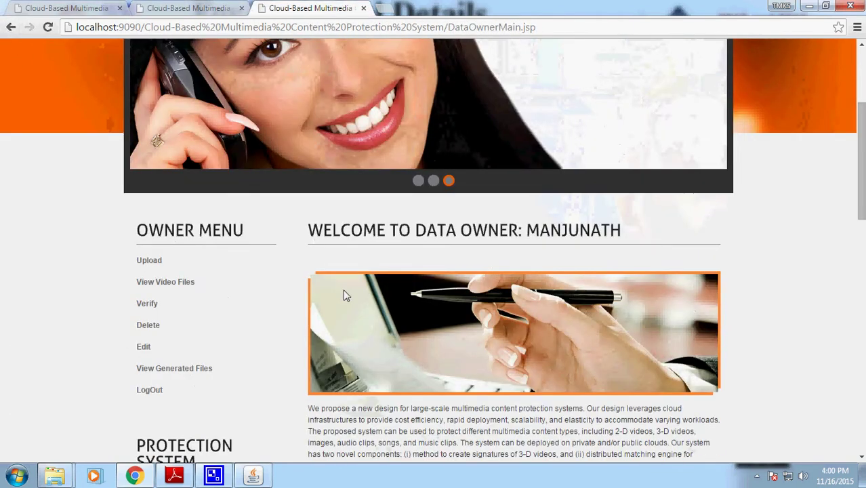
- Edit ChillerParty.mp4's details, replacing the null title with Children video
left_click(144, 346)
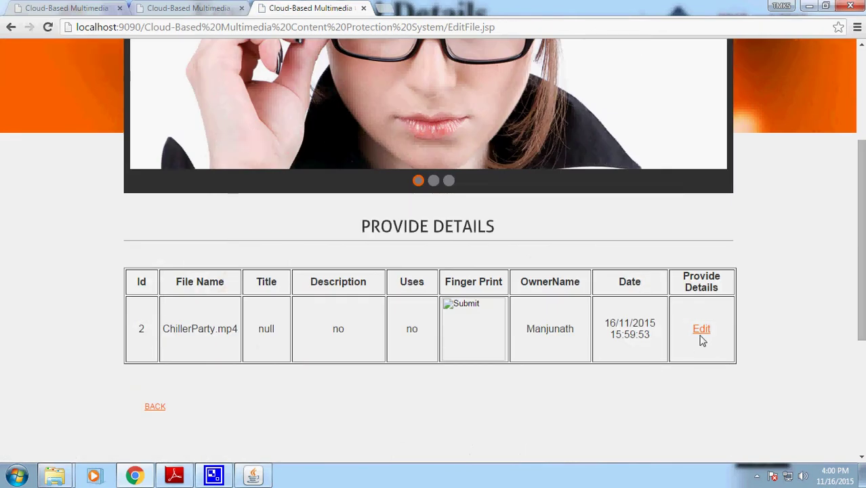
left_click(704, 339)
double_click(503, 302)
type("Children video")
left_click(498, 316)
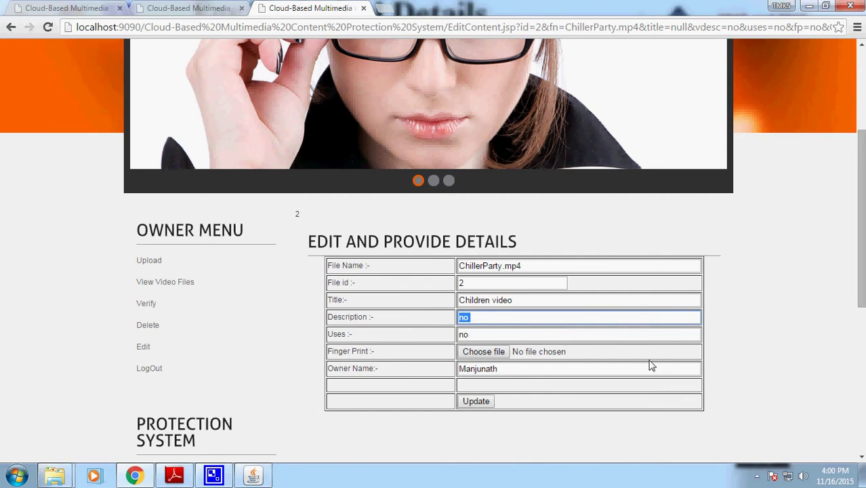
- Enter the description 'this is for children at the school' and the uses for entertainment and school
type("thi")
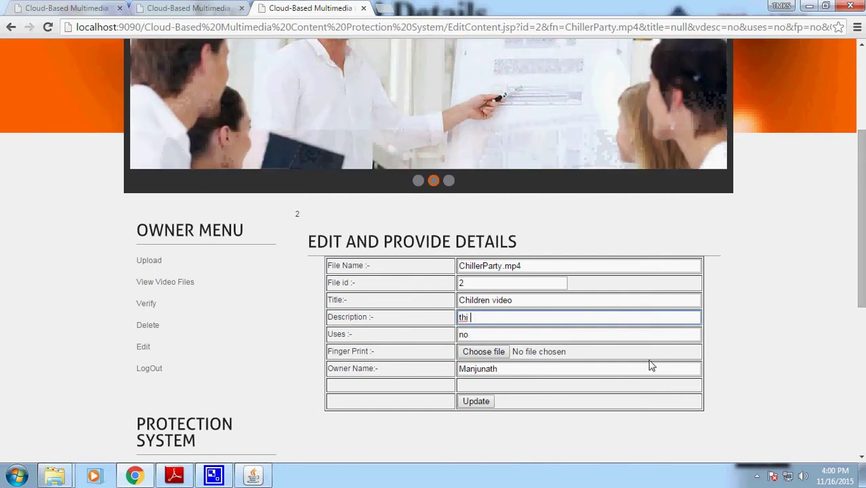
type("s is ")
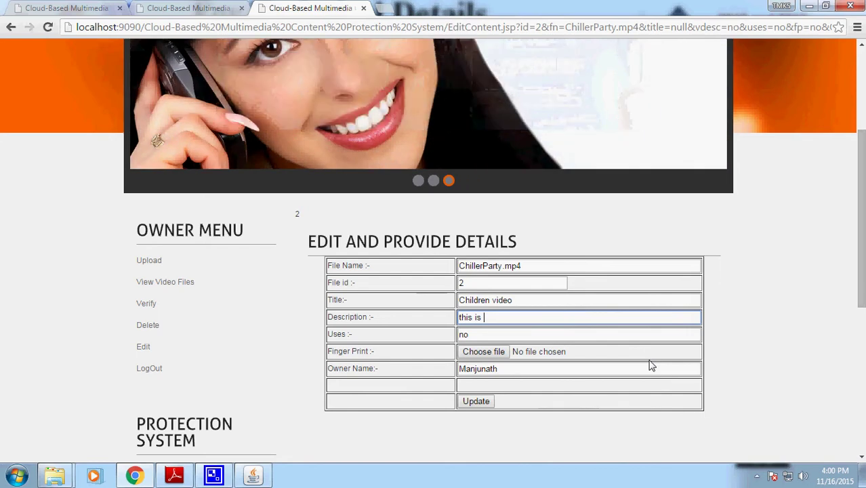
type("for childred")
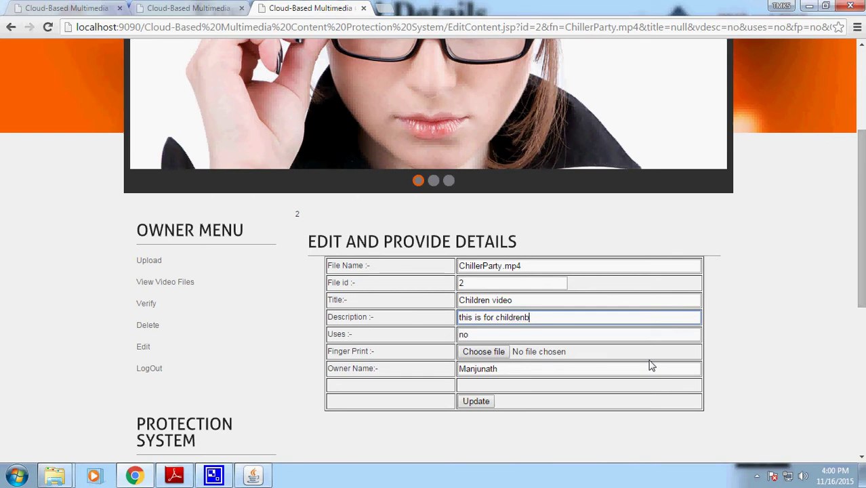
type("s")
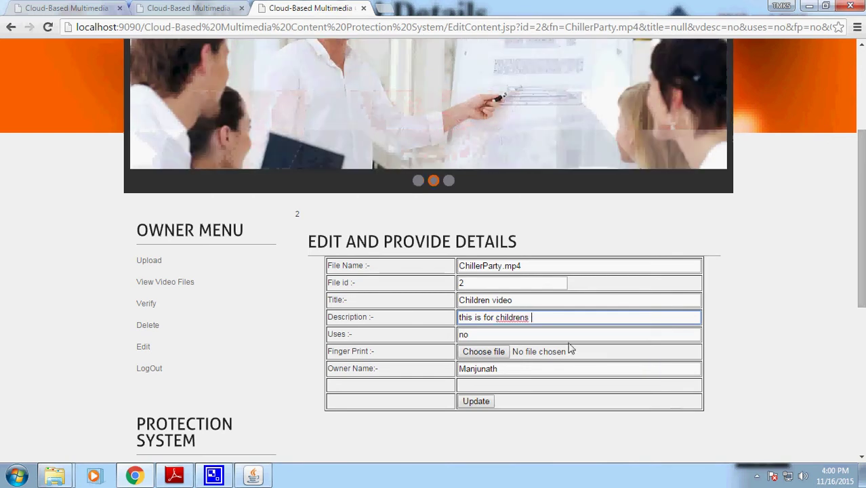
right_click(499, 319)
left_click(525, 138)
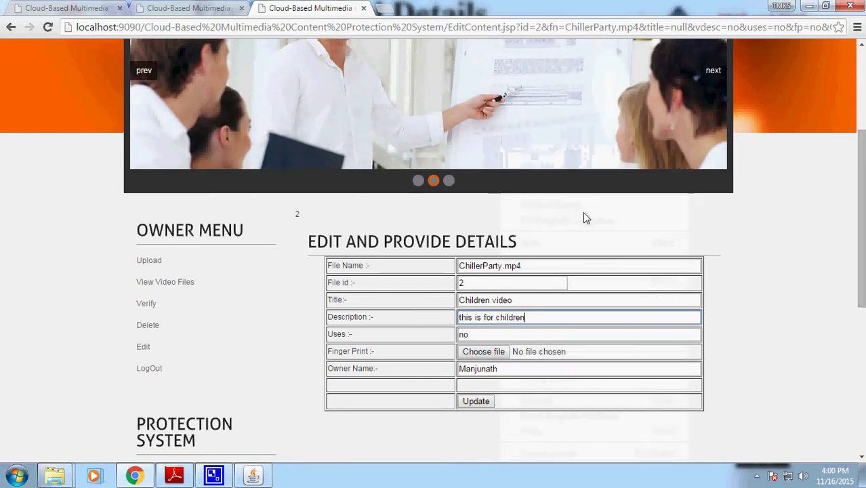
type("at the school")
key("Tab")
type("Use")
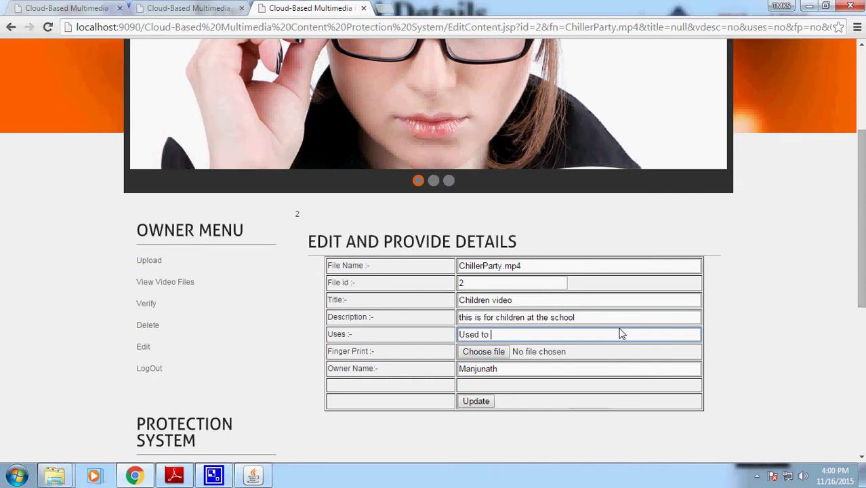
type("ntertainme")
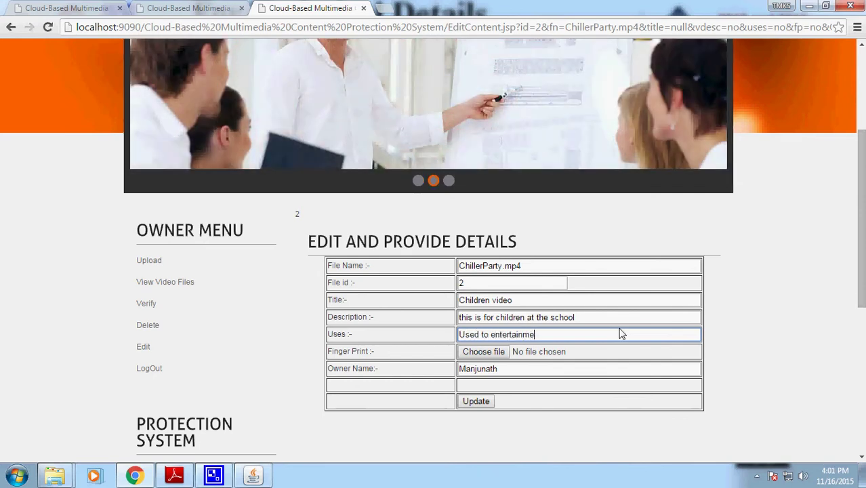
type("nt sch")
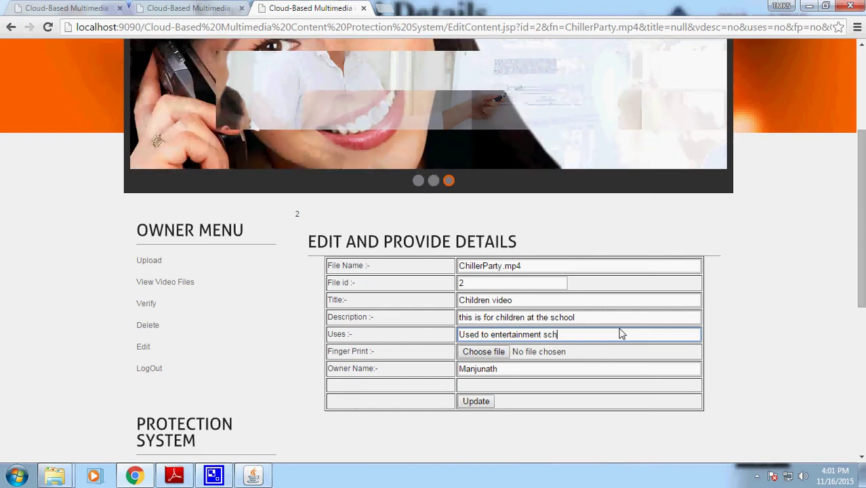
type("ool students")
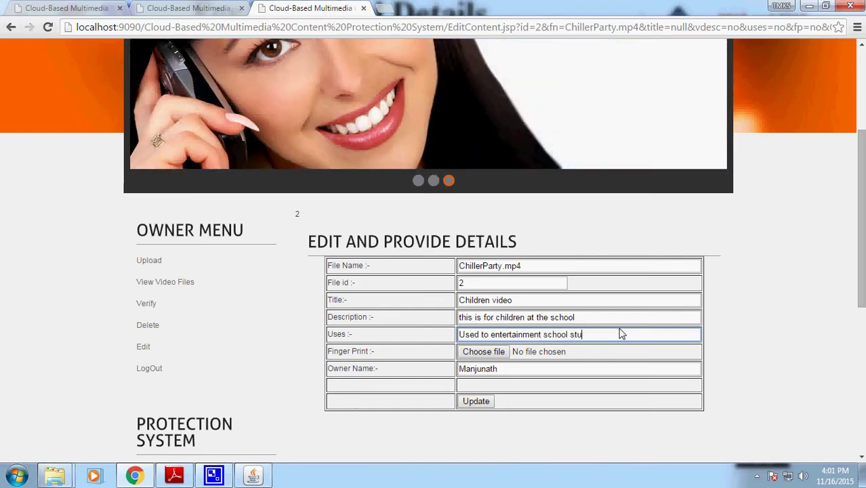
- Attach images.jpg from Finger Prints as the fingerprint and update to generate the signature
left_click(489, 351)
left_click(497, 157)
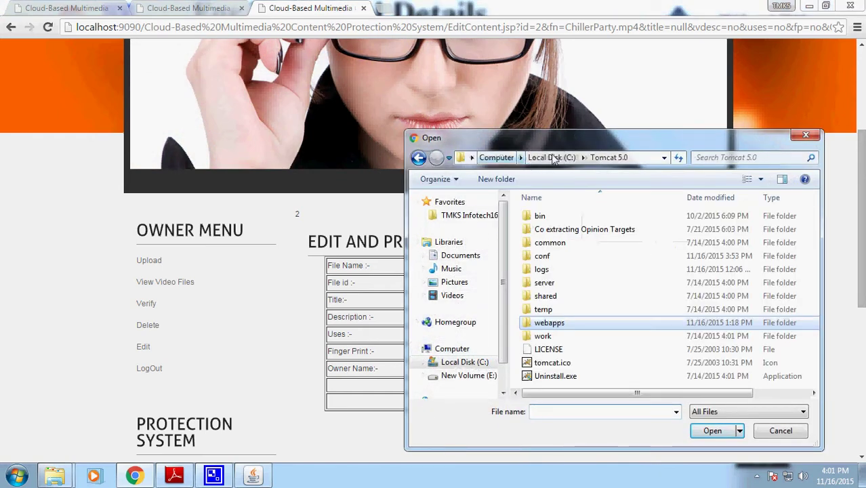
double_click(549, 323)
double_click(622, 243)
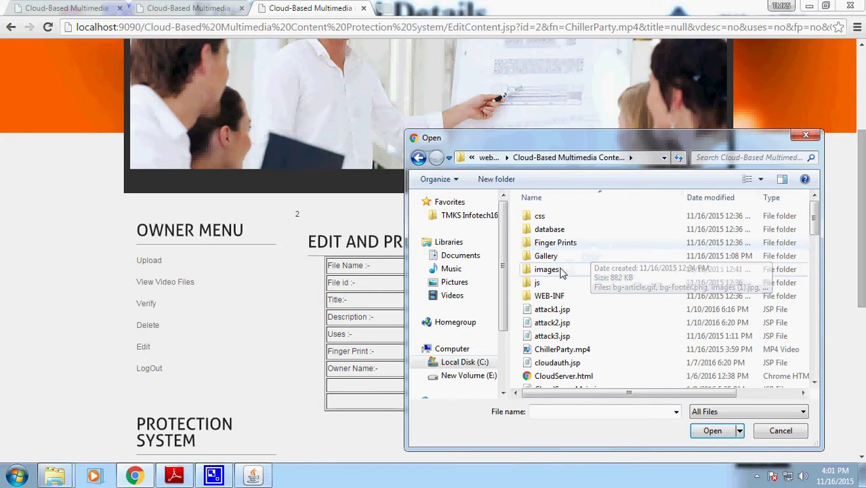
double_click(557, 243)
left_click(702, 237)
left_click(712, 431)
left_click(475, 402)
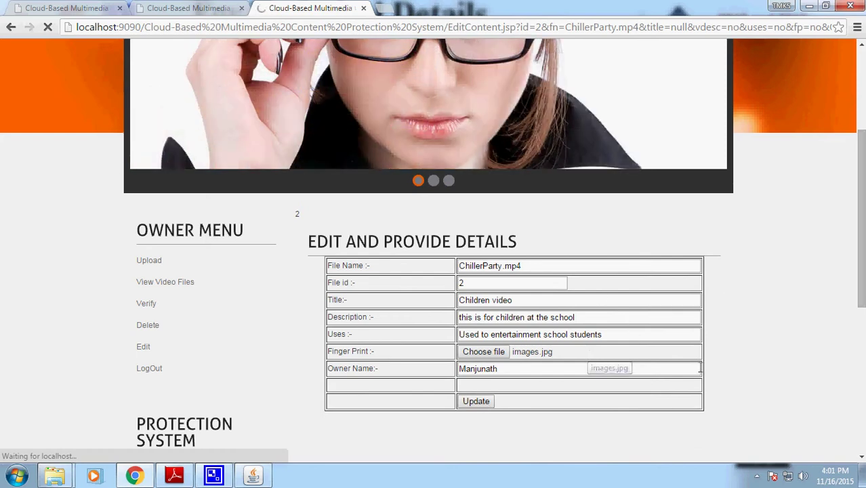
scroll(554, 344, "down", 5)
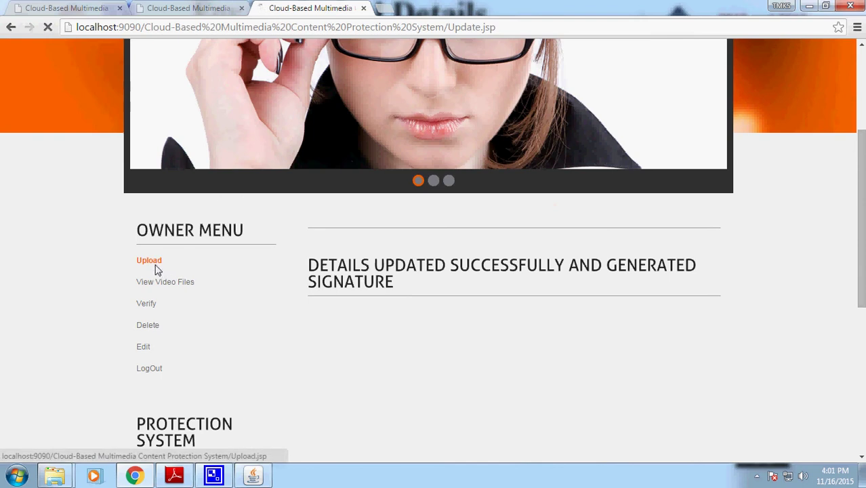
- Inspect ChillerParty.mp4's new DSignature among the cloud server files, then return to the owner's upload page
left_click(160, 271)
left_click(182, 14)
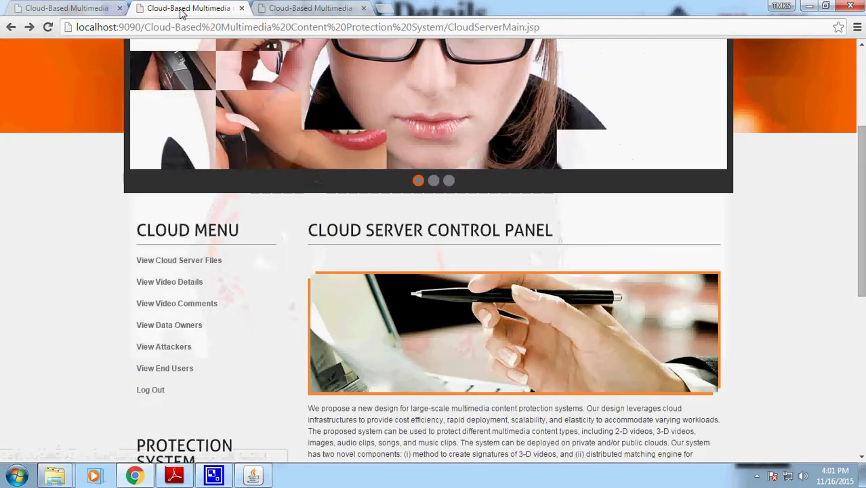
left_click(166, 262)
left_click_drag(374, 330, 433, 331)
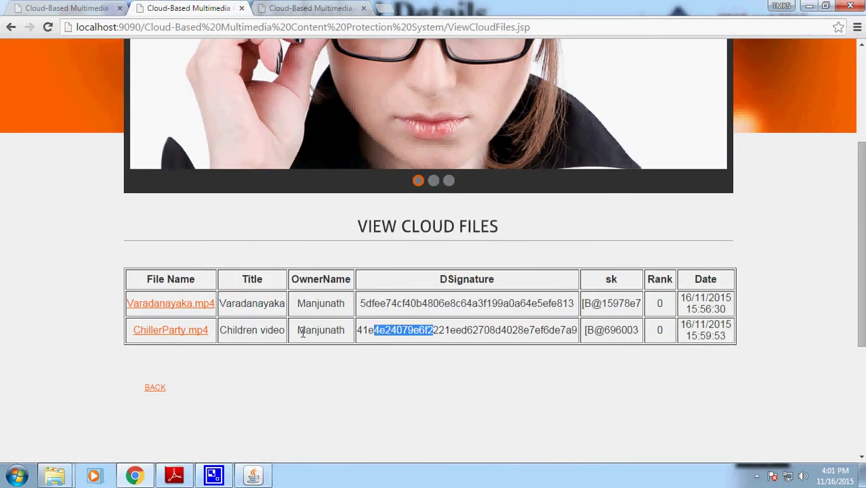
left_click_drag(496, 279, 461, 278)
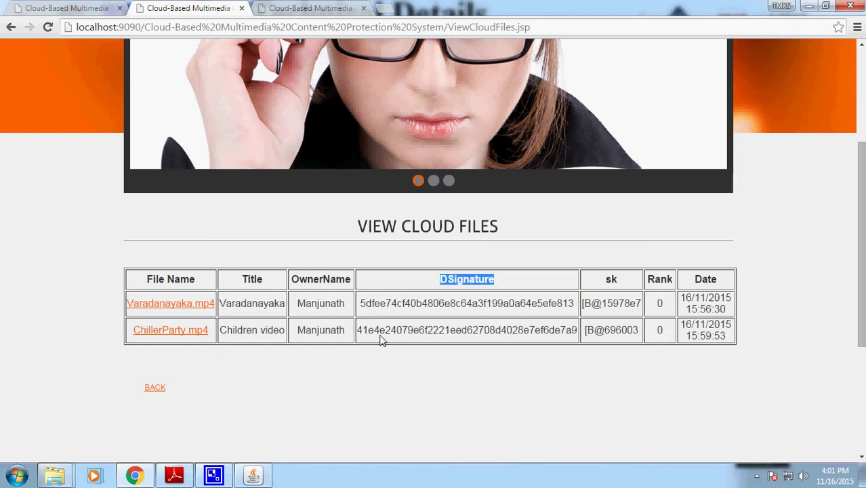
left_click(175, 477)
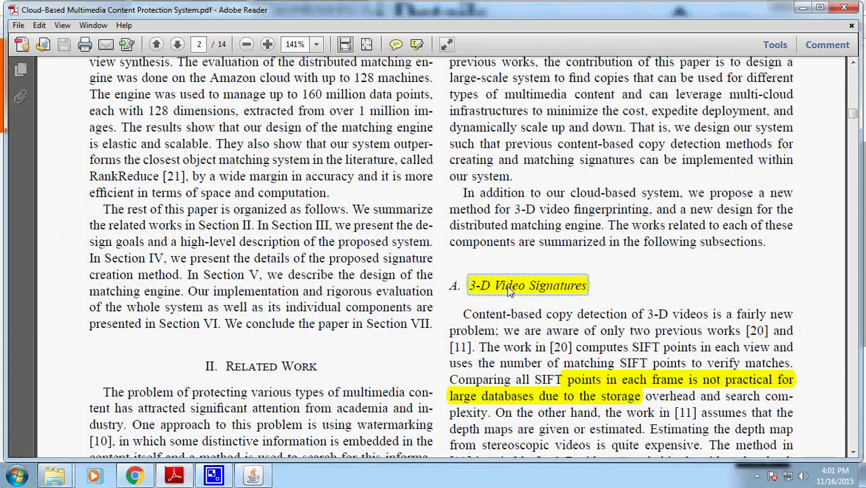
left_click(803, 8)
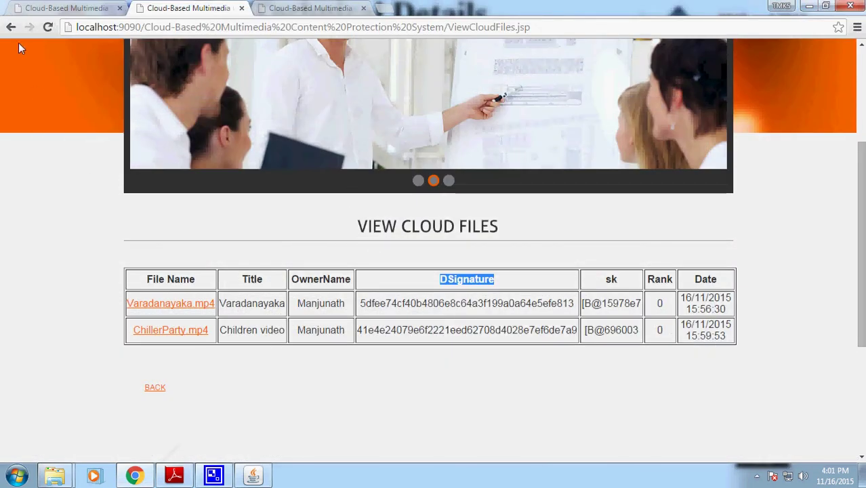
left_click(11, 29)
left_click(309, 9)
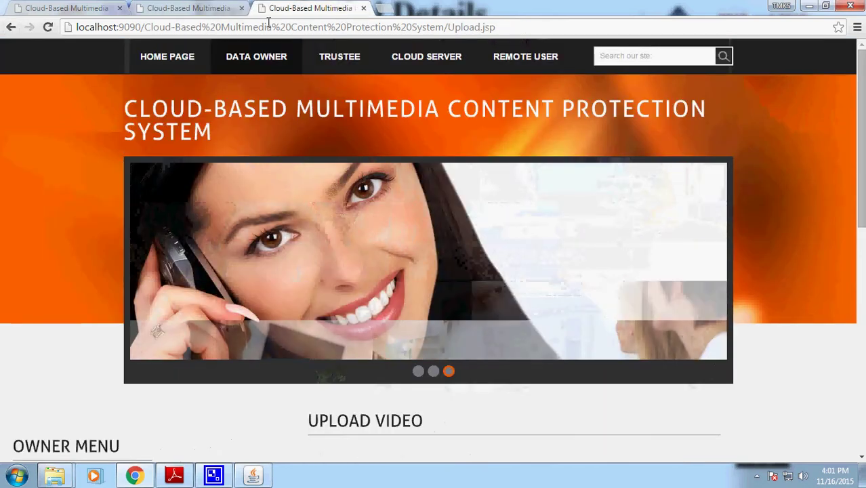
- Check the DSignature value in the trustee's metadata table
left_click(97, 14)
left_click(41, 350)
left_click_drag(489, 389, 422, 400)
left_click(422, 399)
left_click(308, 8)
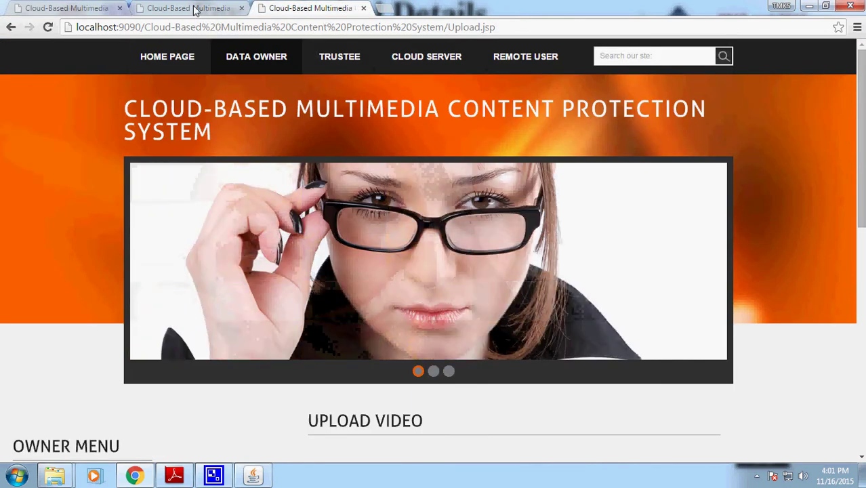
- Select EES.mp4 from the webapps Videos folder as the video to upload
scroll(229, 277, "down", 3)
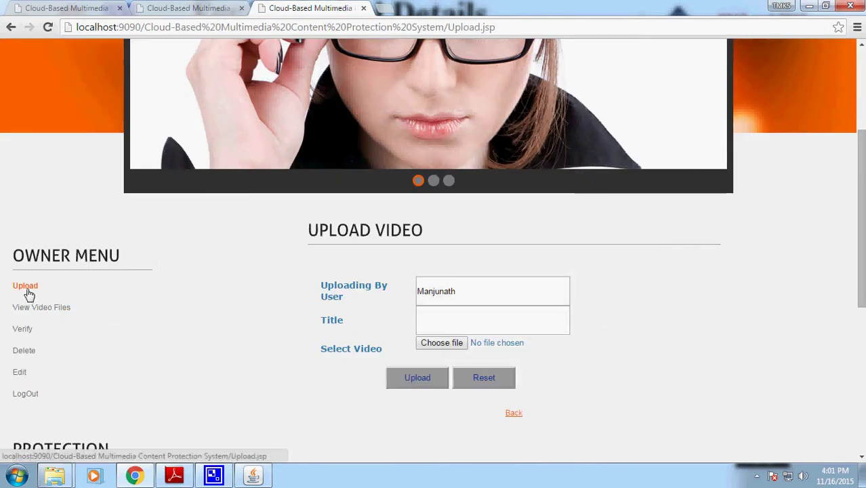
left_click(442, 343)
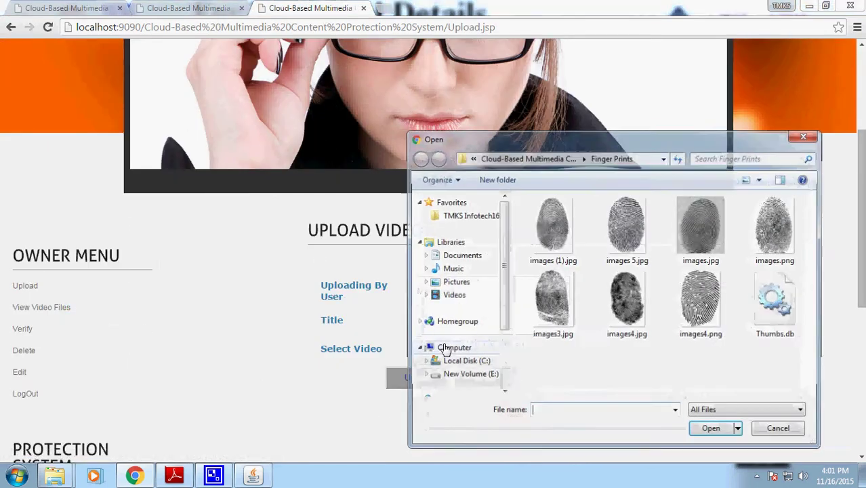
left_click(527, 157)
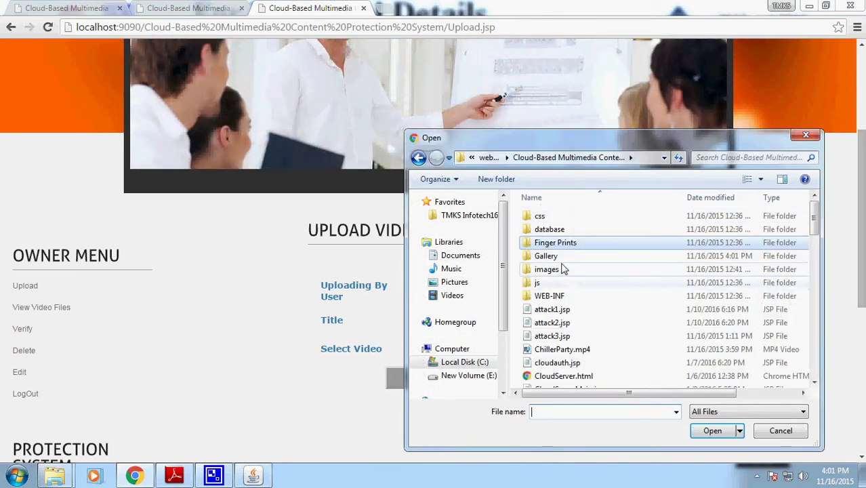
left_click(490, 158)
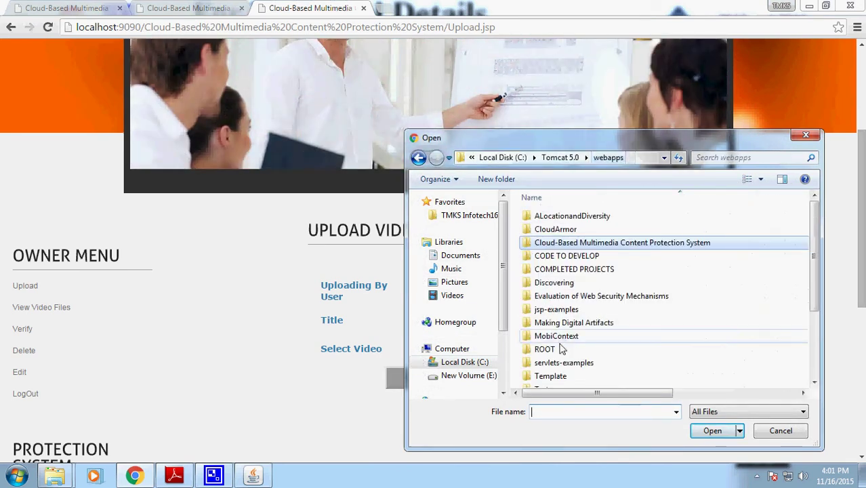
left_click(614, 351)
scroll(613, 350, "down", 2)
scroll(573, 356, "down", 1)
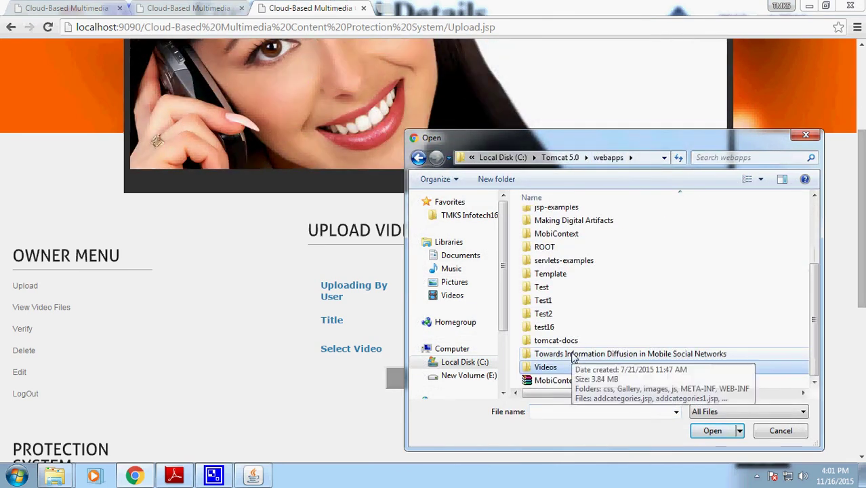
double_click(575, 366)
left_click(639, 241)
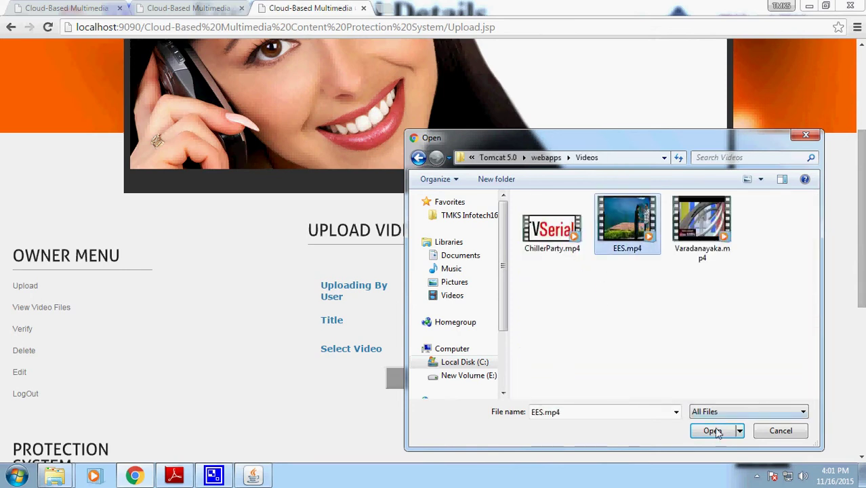
left_click(713, 430)
- Upload EES.mp4 titled Tamil Movie, then bring up the Provide Details list of files
left_click(488, 322)
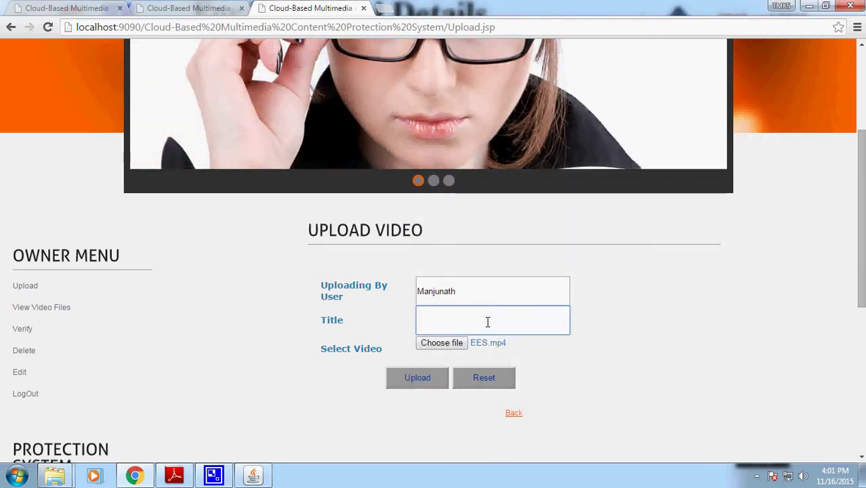
type("Tamil Movie")
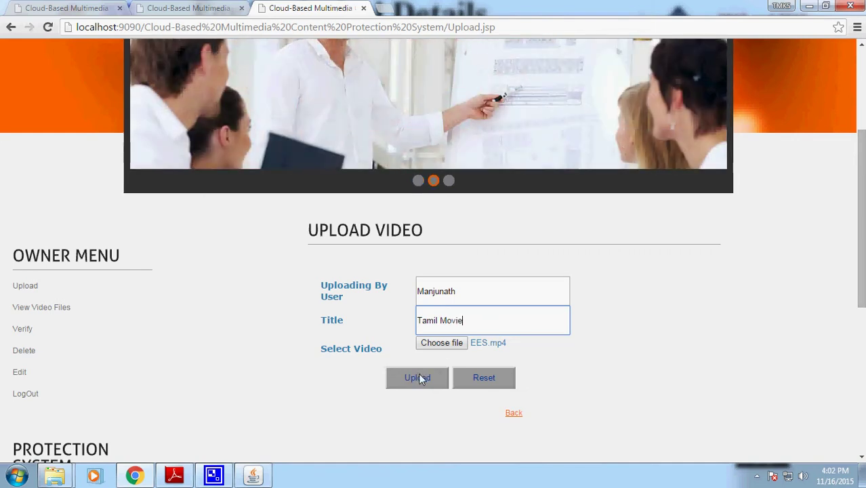
left_click(418, 378)
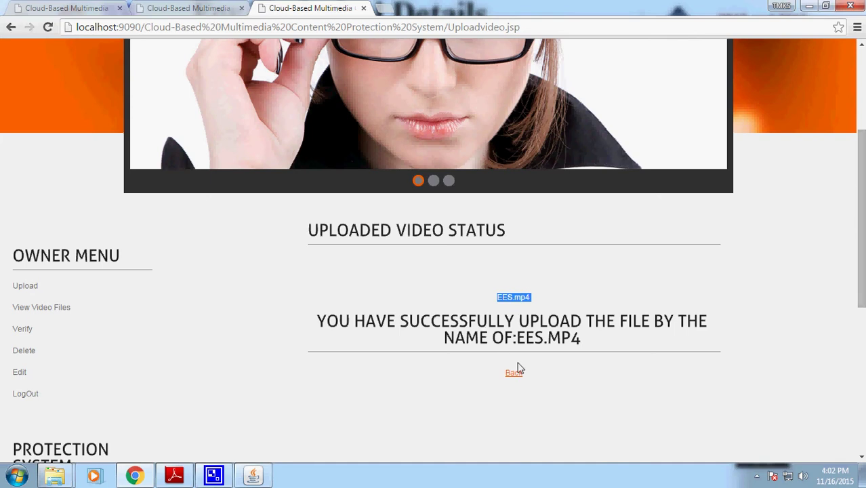
left_click(515, 375)
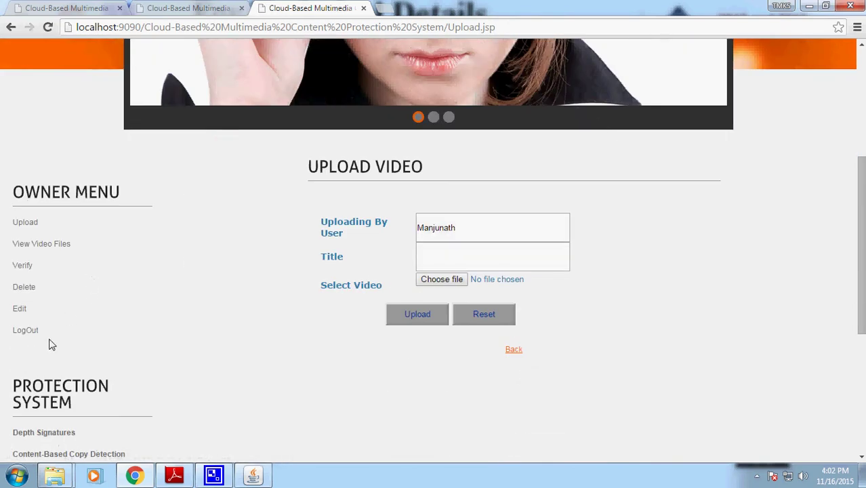
left_click(20, 310)
scroll(649, 404, "down", 3)
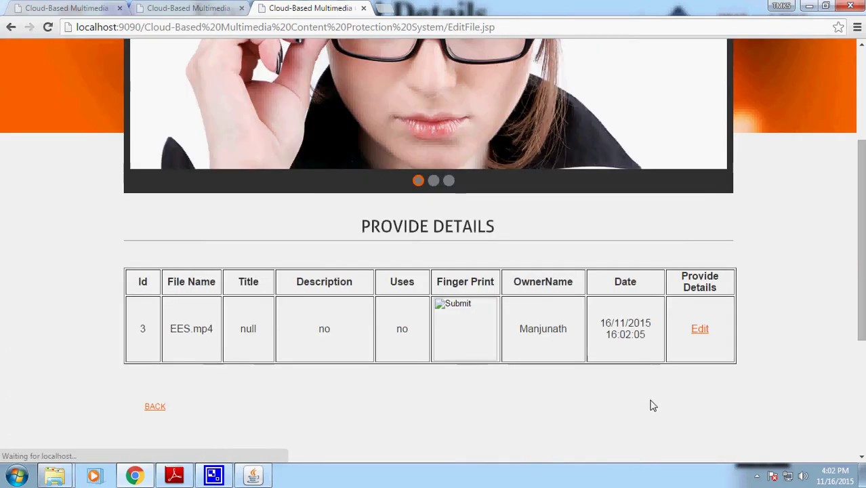
- Edit EES.mp4, setting its title to 'Tamil Movie' and a description of the movie and its actor
left_click(698, 332)
scroll(696, 337, "down", 3)
left_click_drag(493, 300, 431, 299)
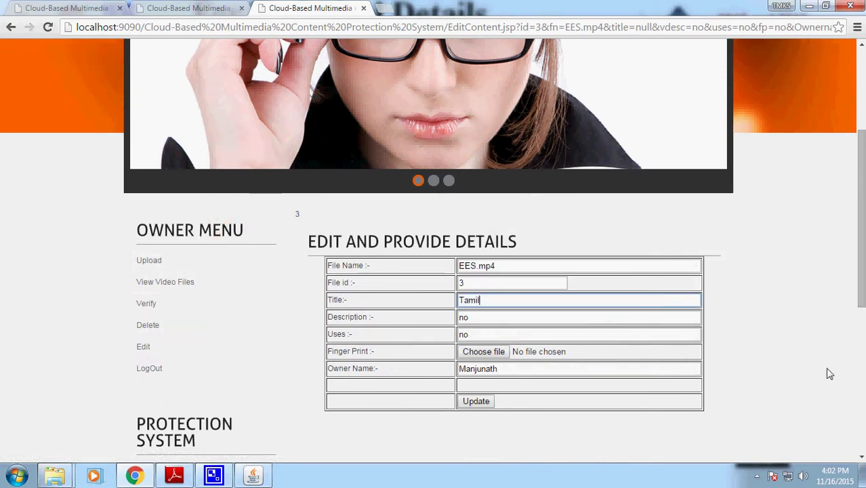
type("Tamil Movie")
key("Tab")
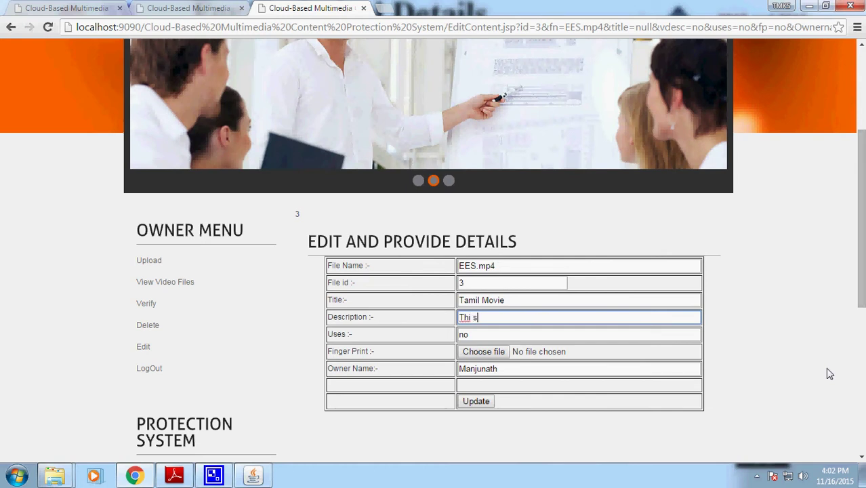
type("This")
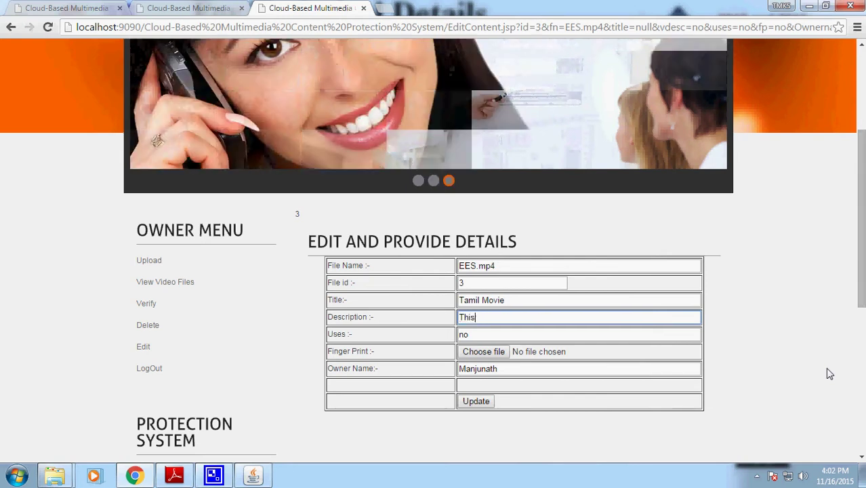
type(" ioss ")
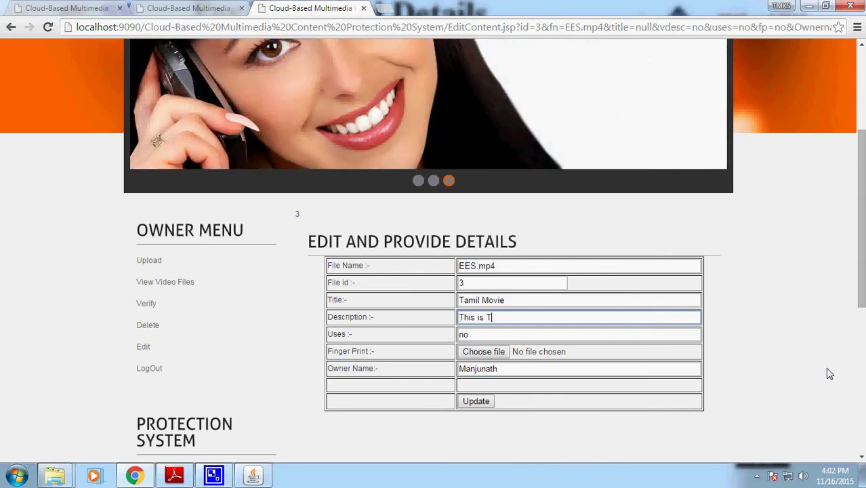
type("Tamil Moview")
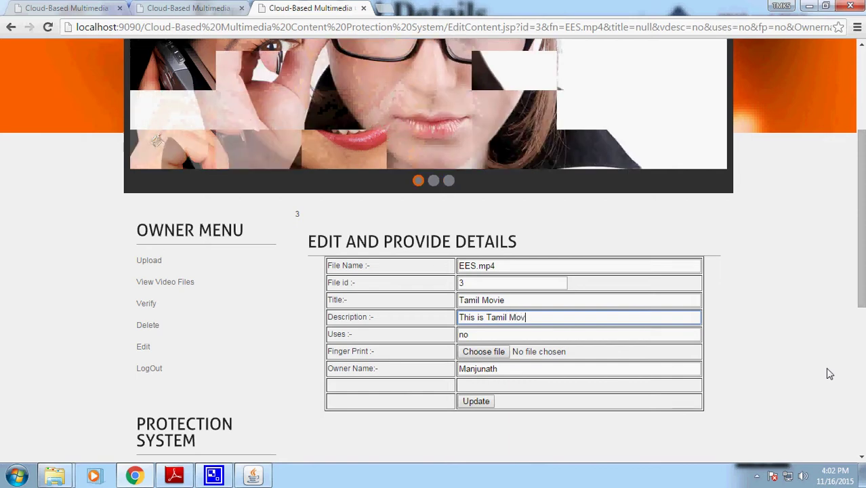
key("BackSpace")
key("BackSpace")
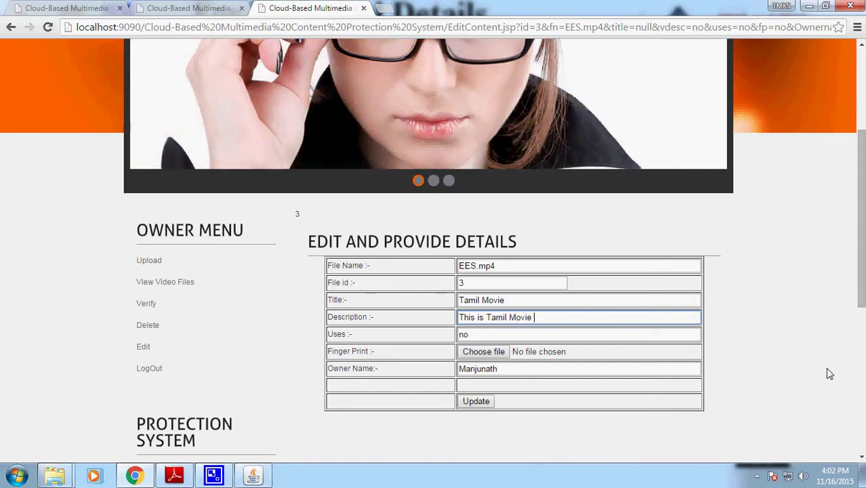
type("arc")
key("BackSpace")
key("BackSpace")
type("c")
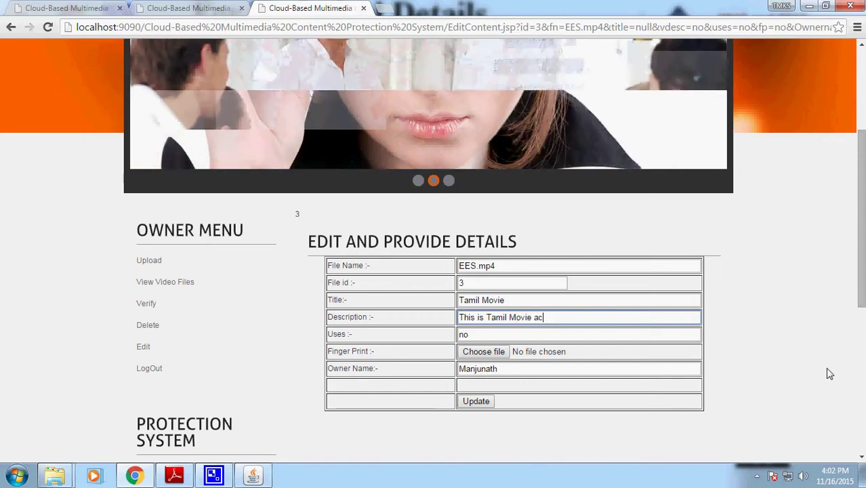
type("ted by ")
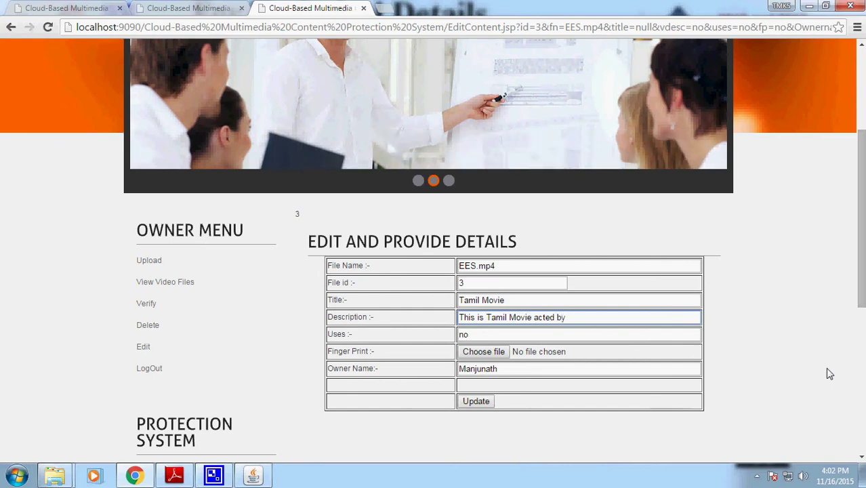
type("Simbu")
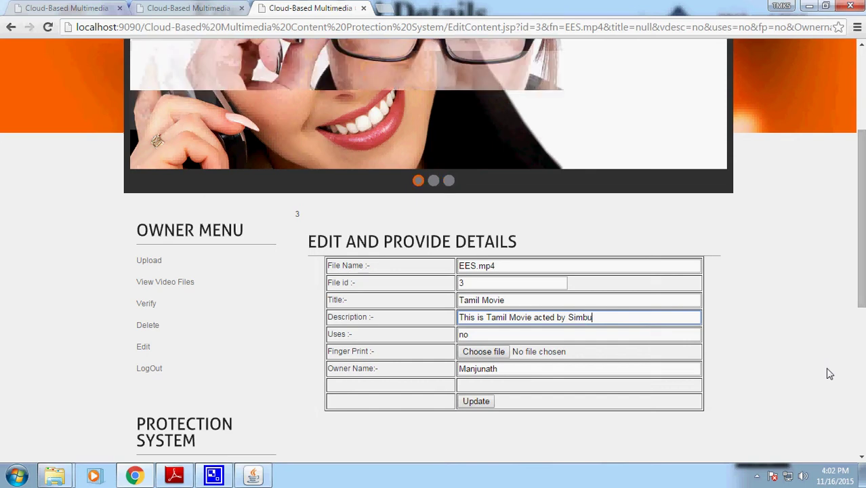
- Enter uses 'This is good entertainment movies', correcting the spelling of entertainment
key("Tab")
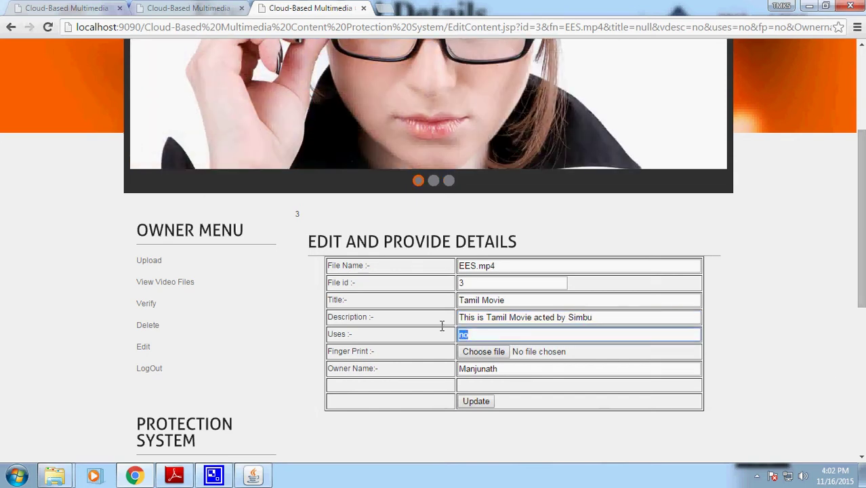
type("This is g")
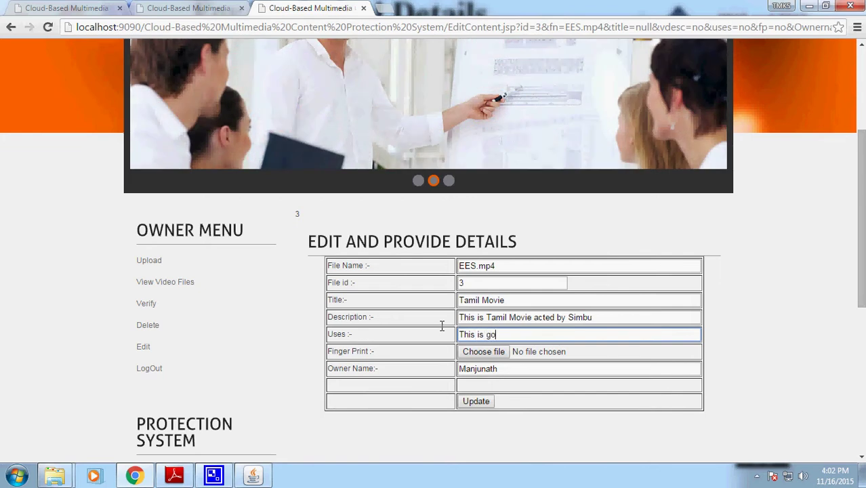
type("ood entertaiment")
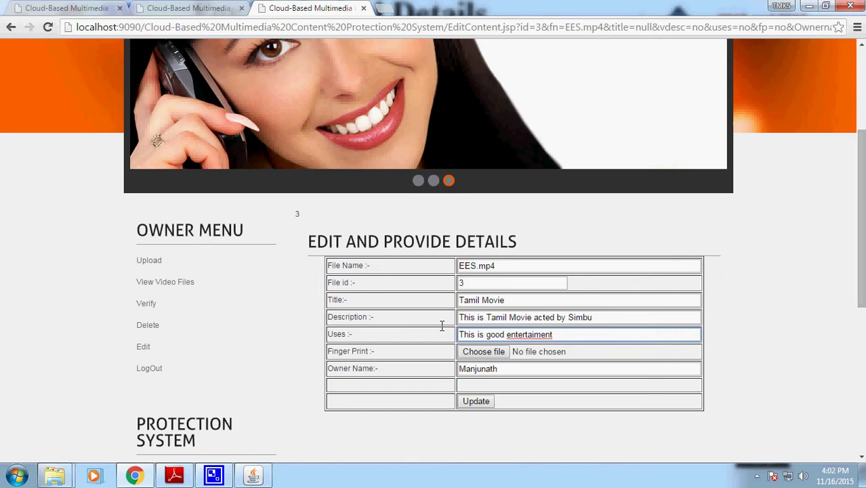
type(" movies")
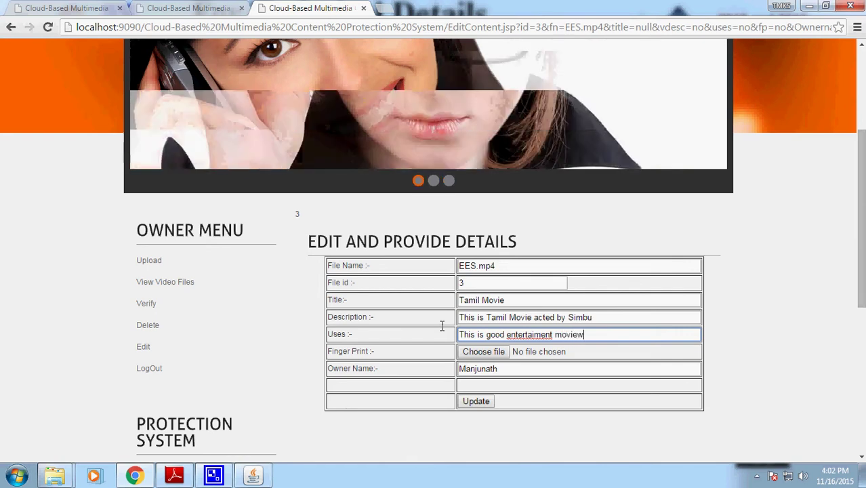
right_click(535, 334)
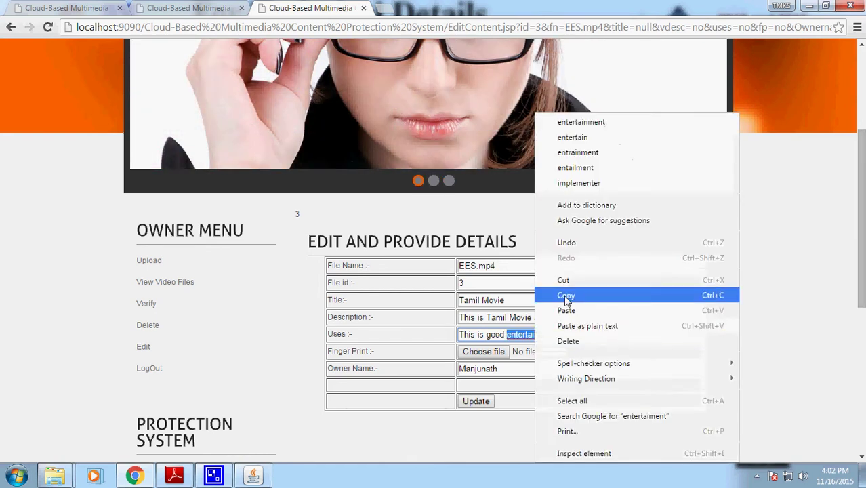
left_click(582, 122)
- Attach images4.jpg from the Finger Prints folder as the fingerprint and save the update
left_click(481, 352)
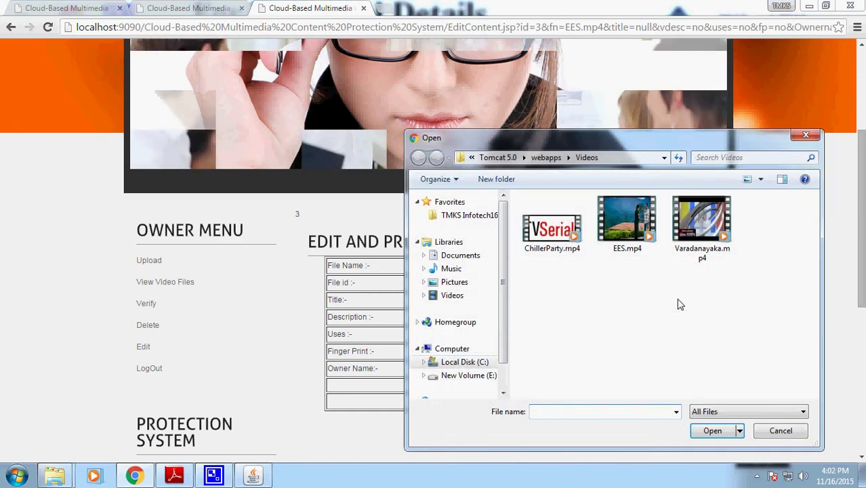
left_click(544, 160)
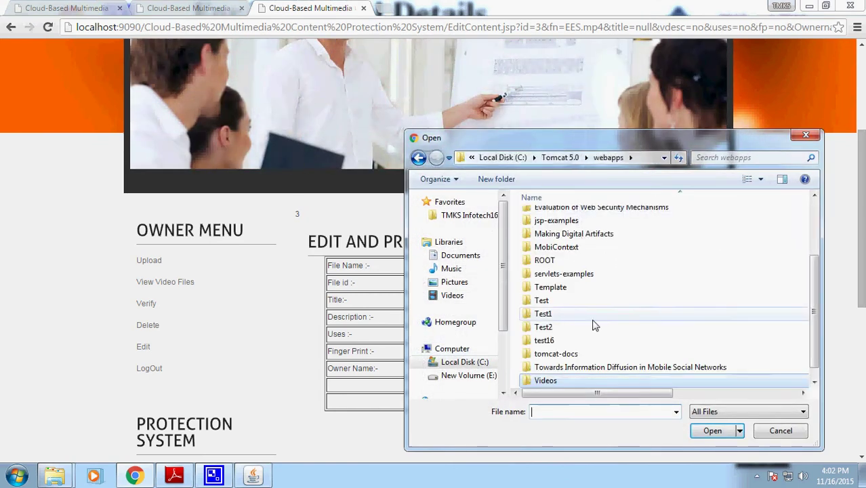
left_click(576, 234)
scroll(596, 271, "up", 3)
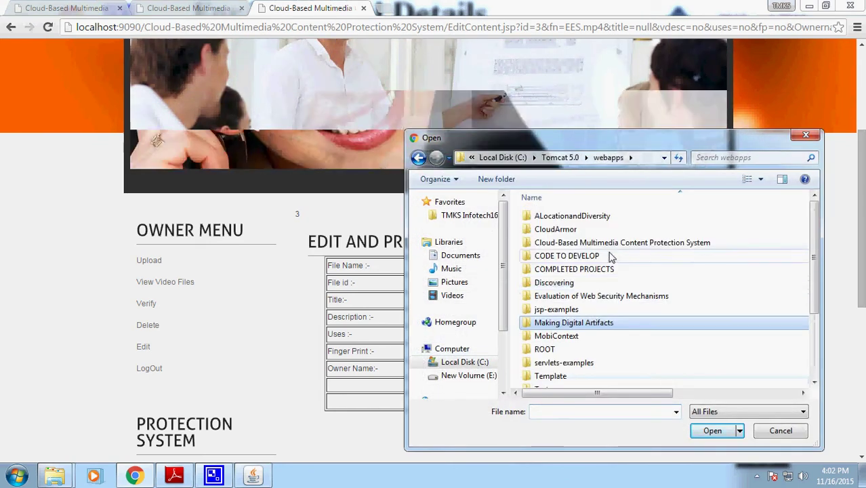
double_click(605, 243)
double_click(601, 246)
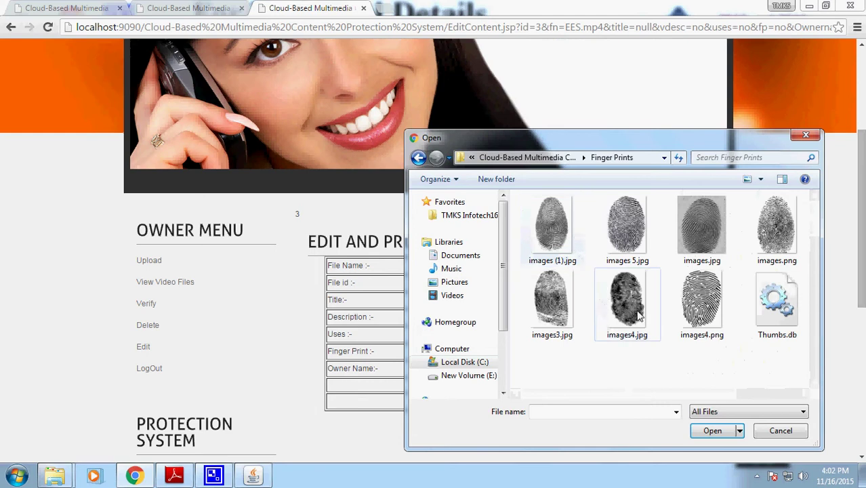
left_click(627, 304)
left_click(714, 432)
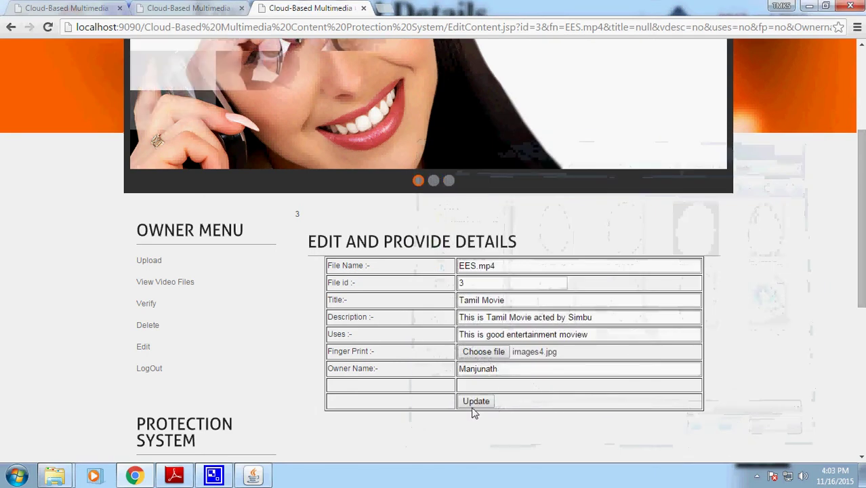
left_click(475, 404)
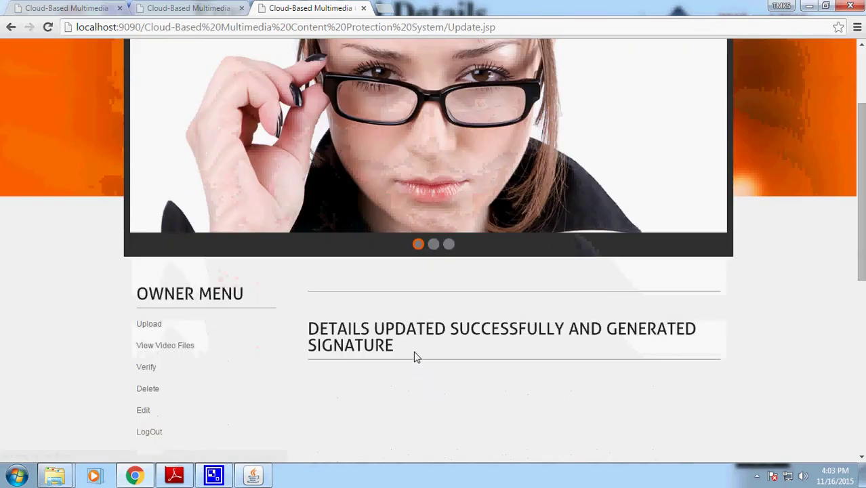
- Review the owner's uploaded video list showing the new Tamil Movie row
left_click_drag(416, 361, 307, 326)
left_click(182, 351)
scroll(381, 400, "down", 4)
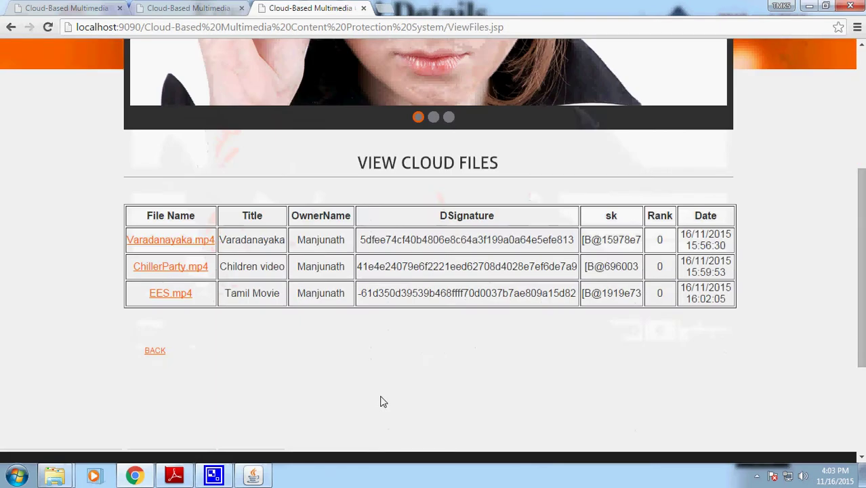
left_click_drag(242, 297, 392, 295)
left_click_drag(597, 298, 662, 295)
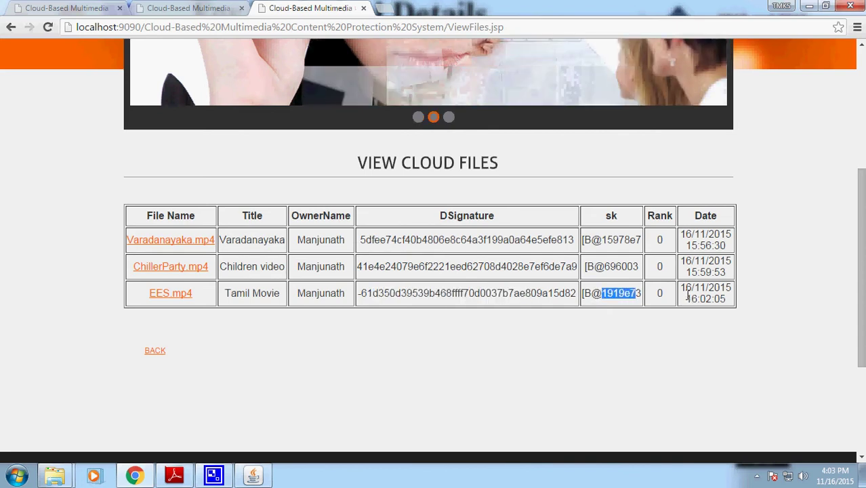
left_click(576, 299)
scroll(576, 299, "up", 3)
- Check the cloud server's stored files table for the EES.mp4 entry
left_click(201, 13)
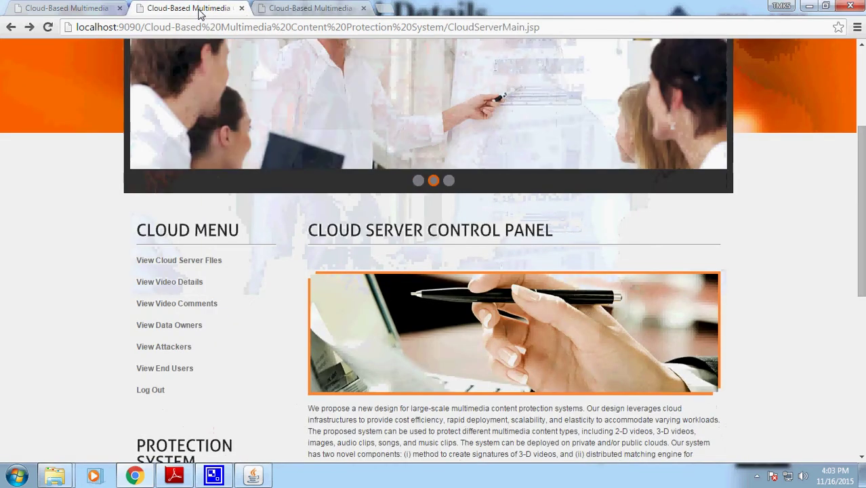
left_click(191, 261)
scroll(574, 376, "down", 3)
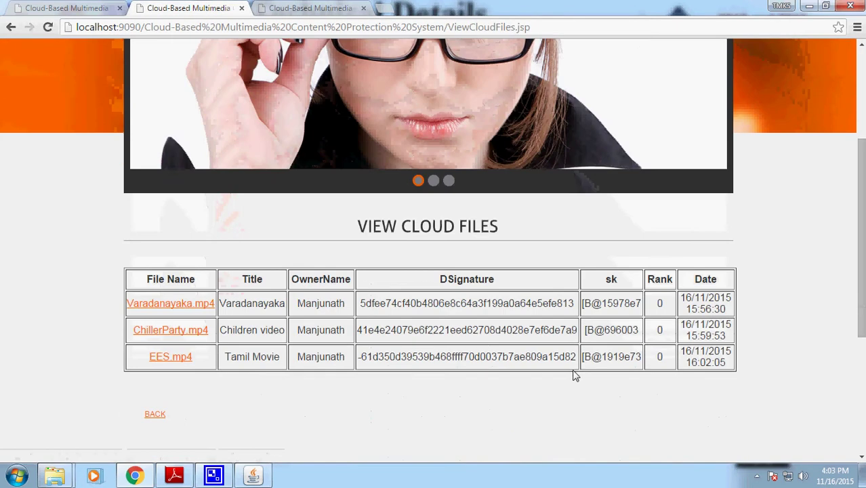
left_click_drag(516, 357, 427, 330)
left_click(666, 343)
left_click_drag(627, 369, 362, 307)
left_click(362, 306)
- Check EES.mp4 in the trustee's meta-data table, then return to the cloud server control panel
left_click(80, 6)
scroll(170, 305, "down", 2)
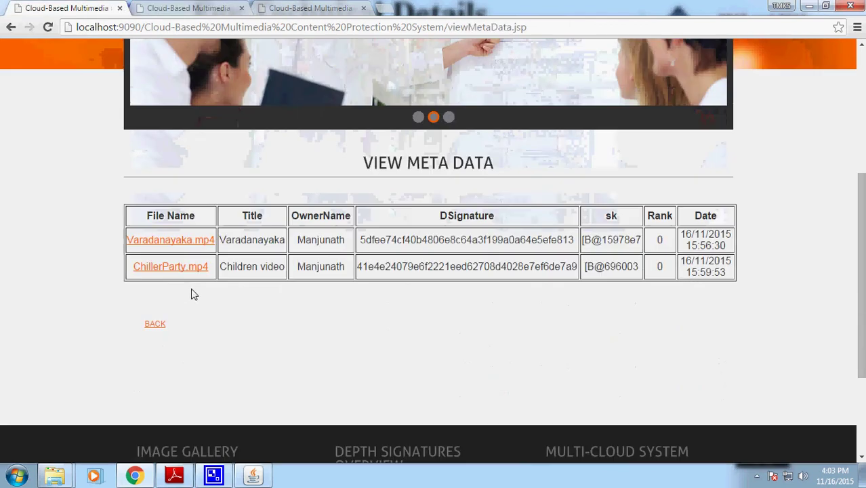
left_click(163, 325)
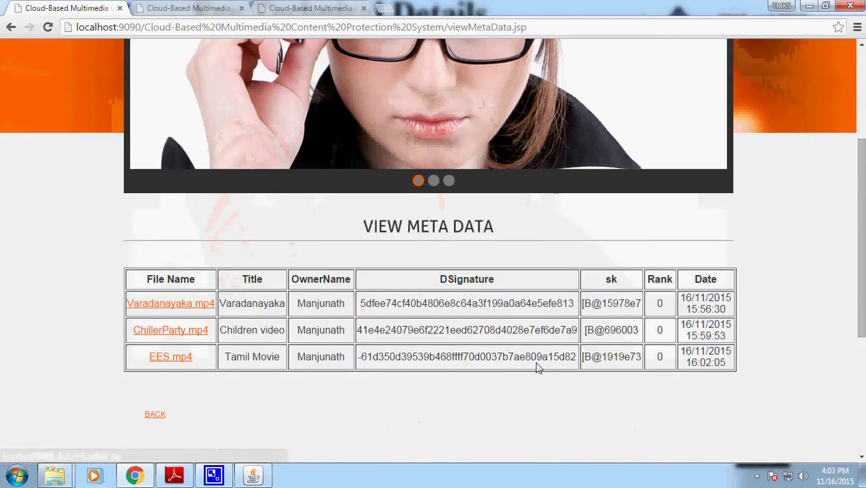
left_click_drag(537, 367, 222, 304)
left_click(403, 363)
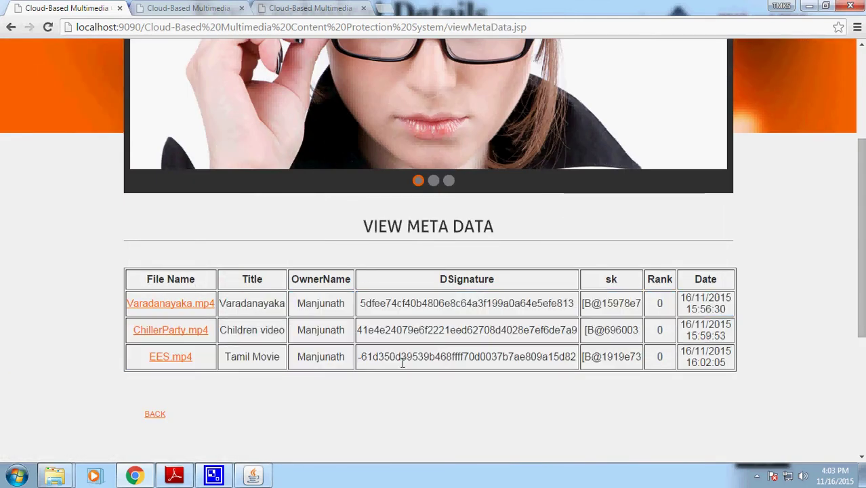
key("ctrl+Tab")
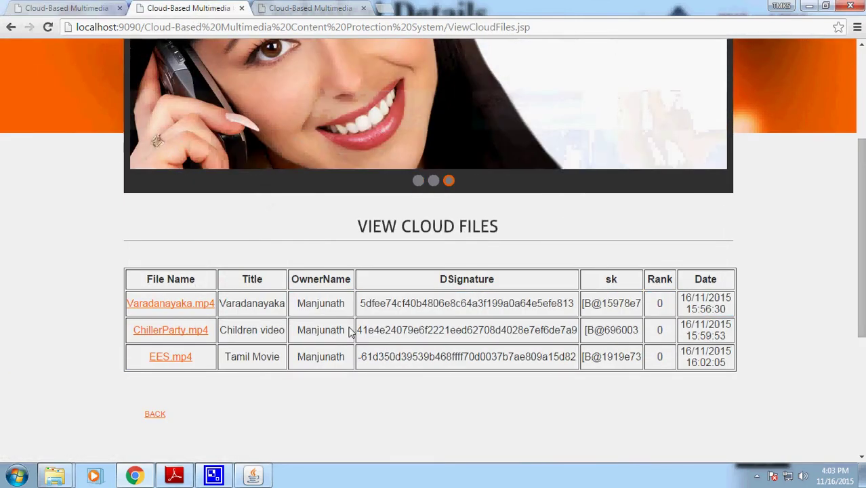
left_click(155, 416)
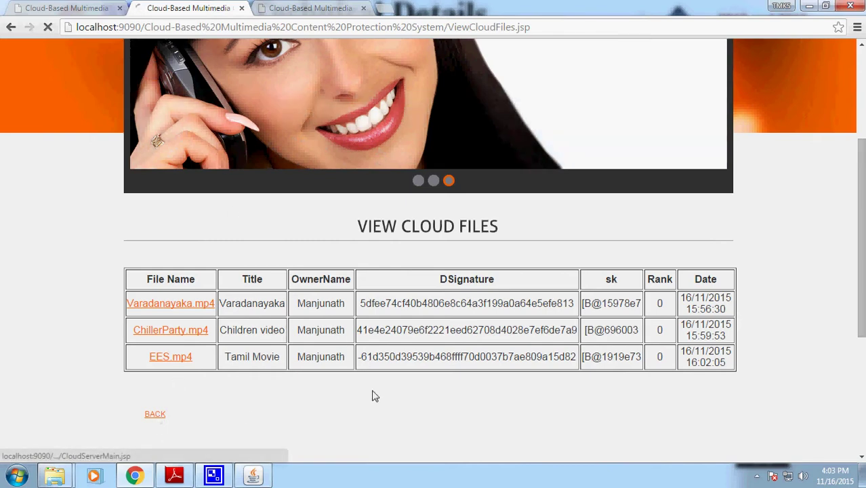
left_click(170, 282)
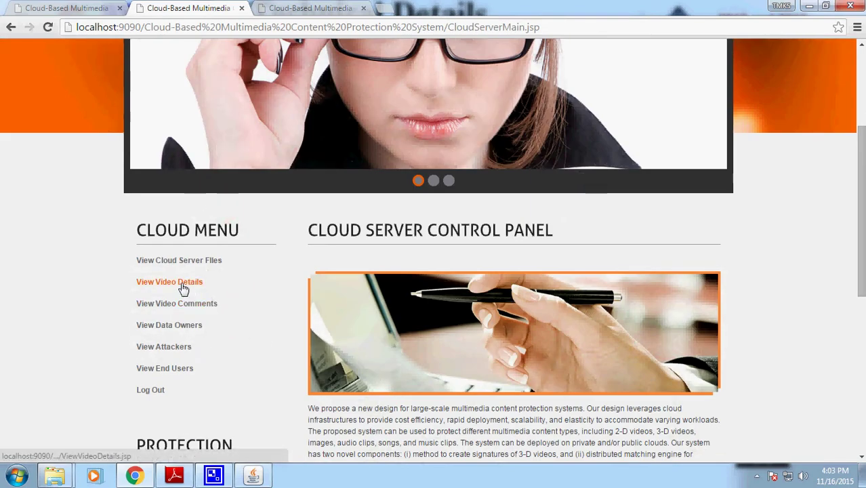
scroll(380, 369, "down", 2)
scroll(417, 377, "down", 2)
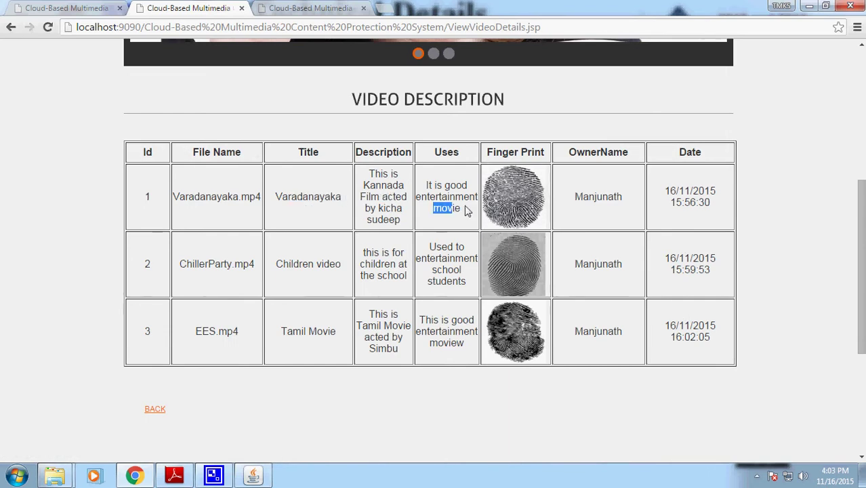
left_click_drag(676, 202, 693, 206)
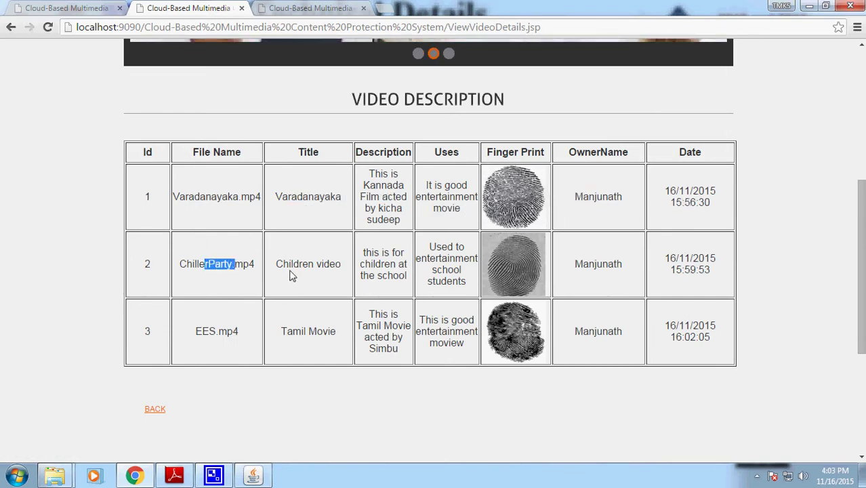
left_click_drag(574, 264, 695, 270)
left_click_drag(195, 332, 201, 332)
left_click_drag(300, 331, 335, 332)
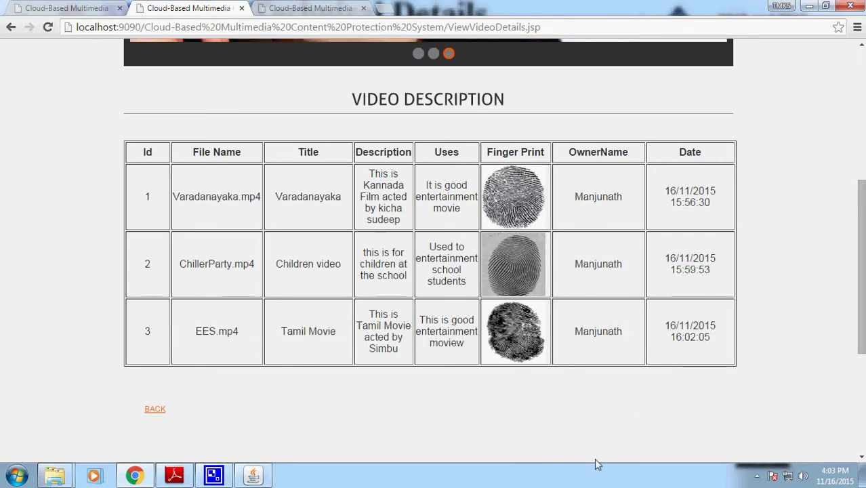
scroll(599, 415, "up", 2)
scroll(600, 416, "down", 3)
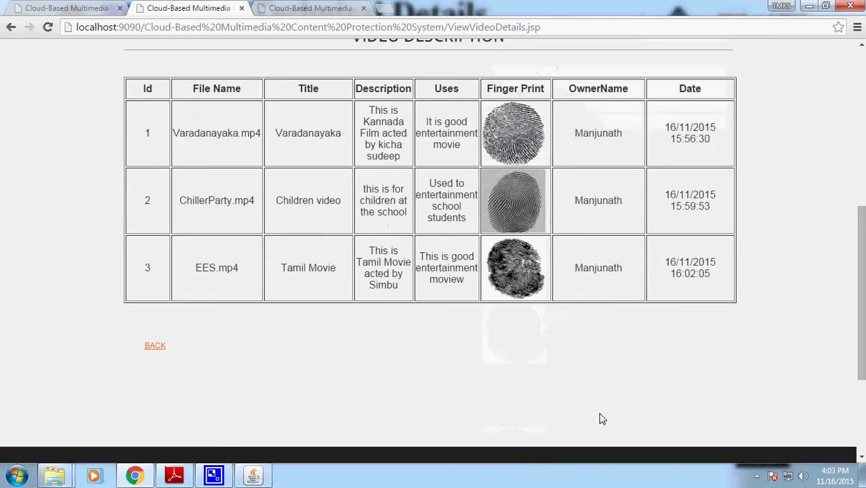
left_click(155, 346)
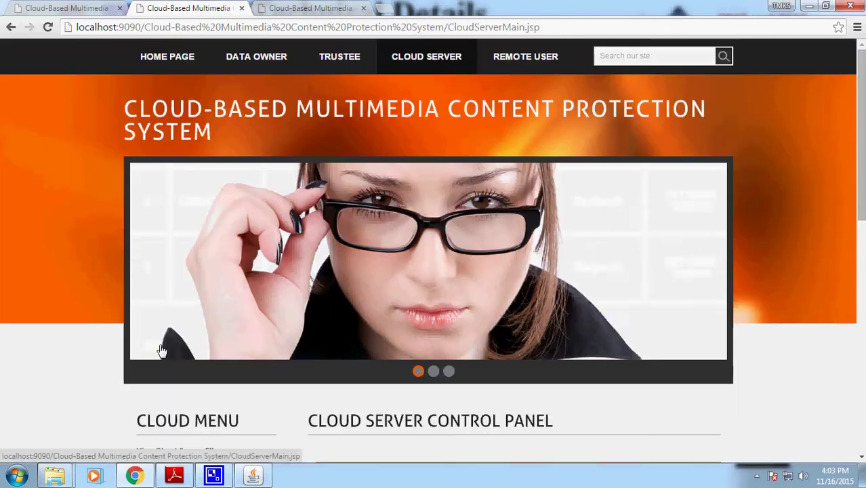
scroll(295, 350, "down", 3)
left_click(202, 263)
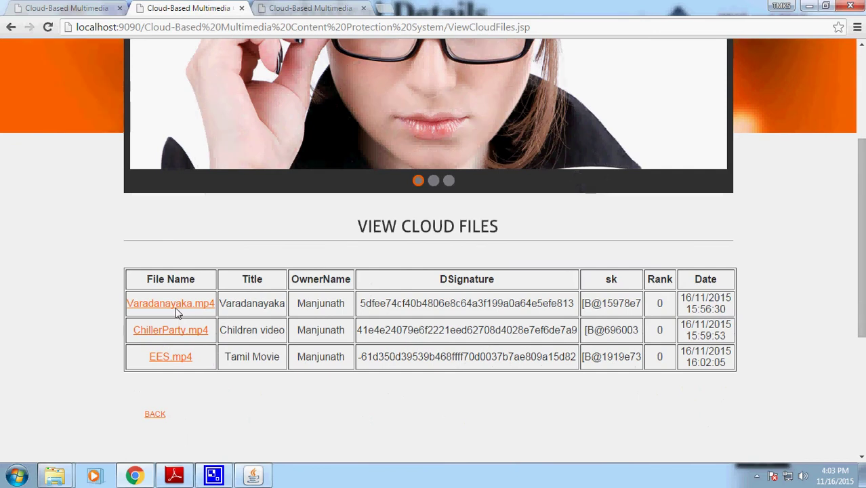
left_click(176, 309)
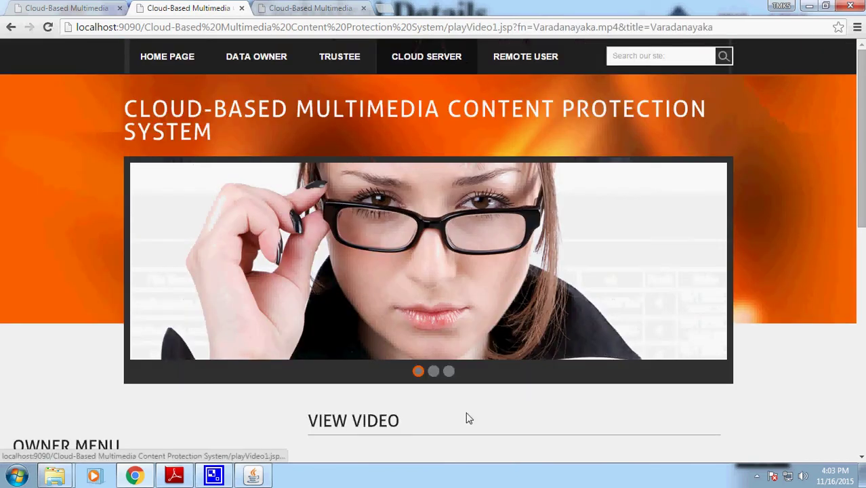
scroll(474, 417, "down", 3)
left_click(405, 382)
left_click_drag(433, 384, 461, 383)
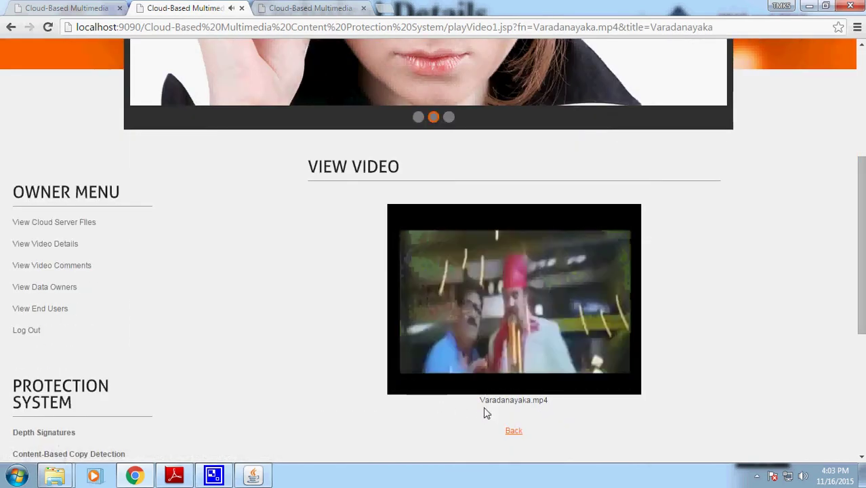
left_click(11, 27)
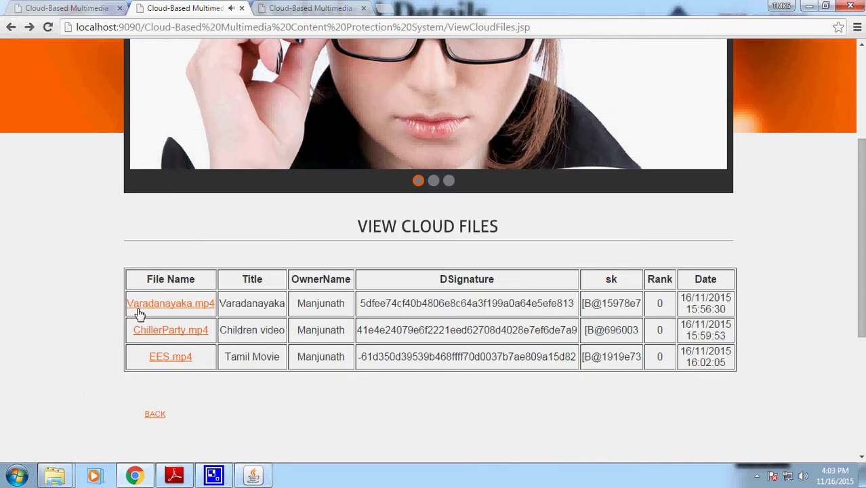
left_click(145, 332)
scroll(465, 389, "down", 3)
left_click(405, 445)
scroll(488, 447, "down", 2)
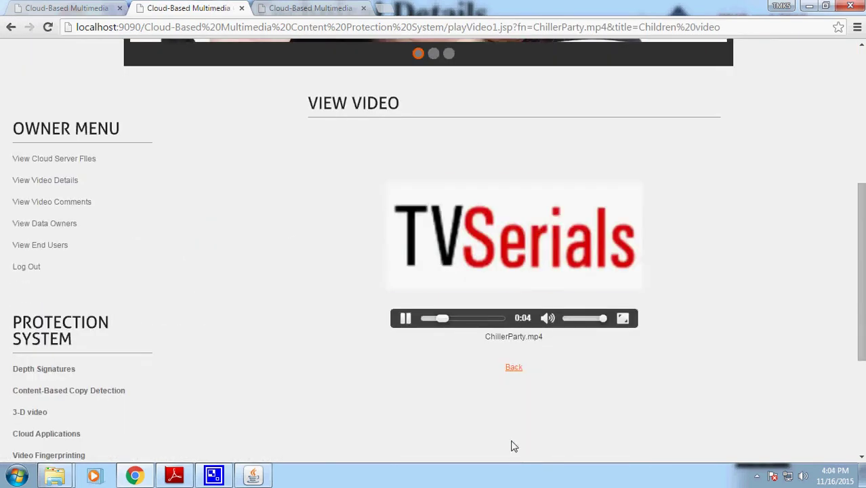
left_click(515, 370)
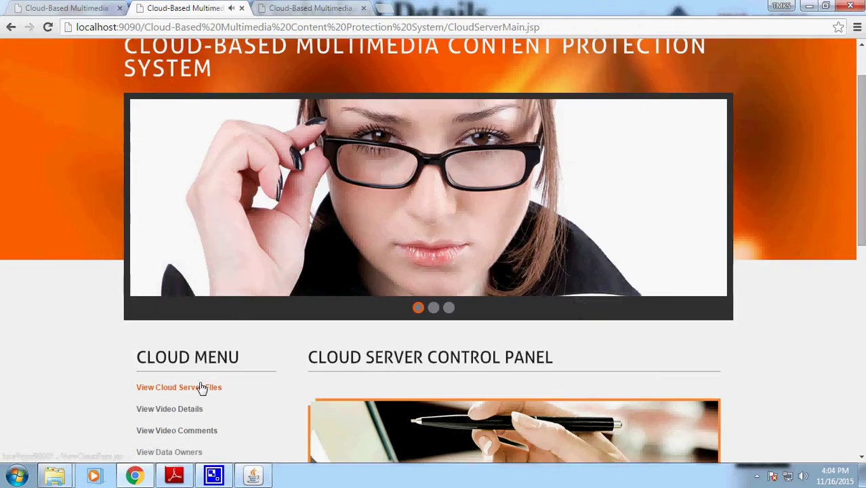
left_click(420, 417)
scroll(434, 407, "down", 2)
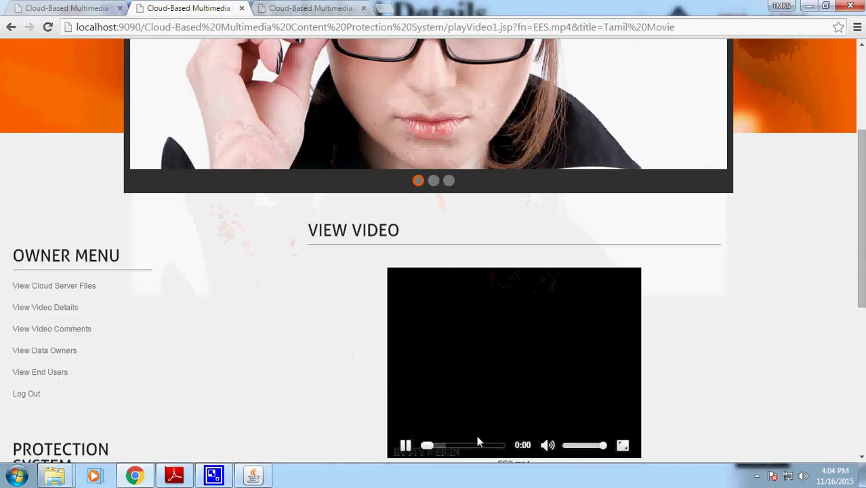
scroll(596, 398, "down", 2)
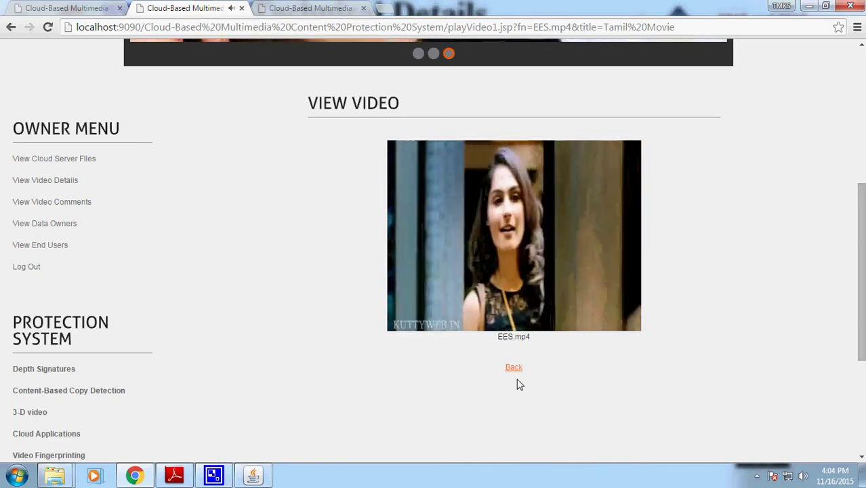
left_click(514, 367)
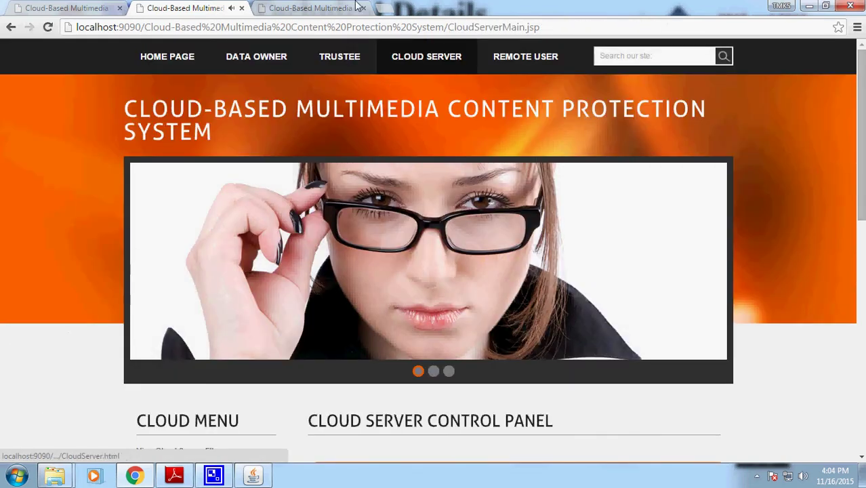
- Verify EES.mp4 against its owner's name and confirm it is reported secured
left_click(308, 8)
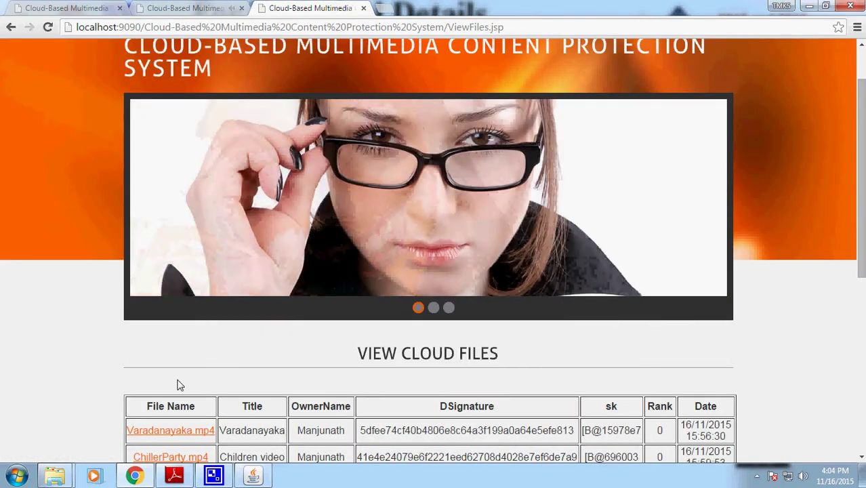
scroll(178, 383, "down", 3)
left_click(157, 354)
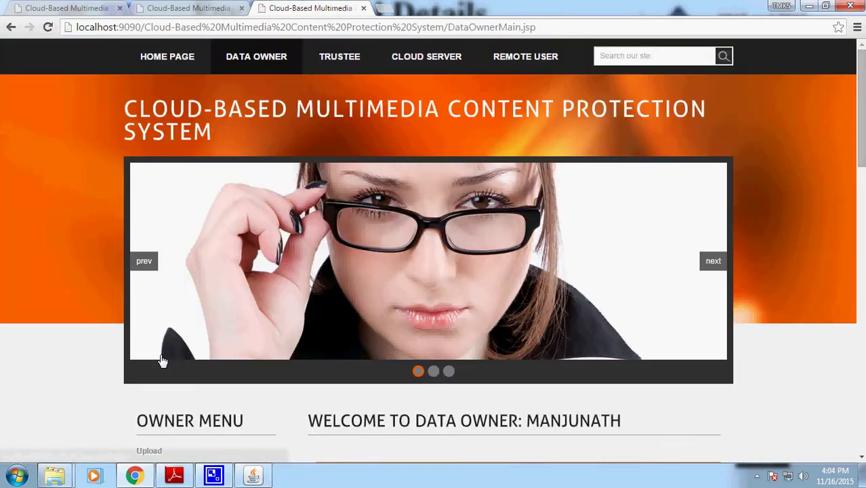
scroll(163, 360, "down", 3)
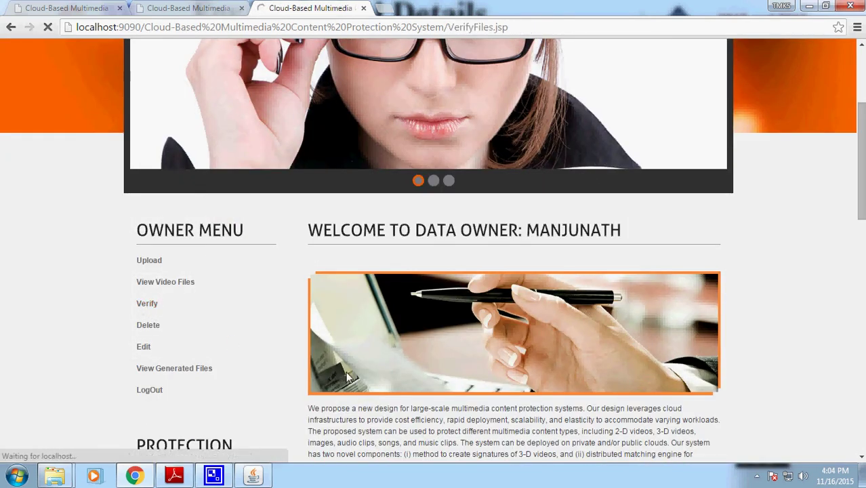
left_click(421, 288)
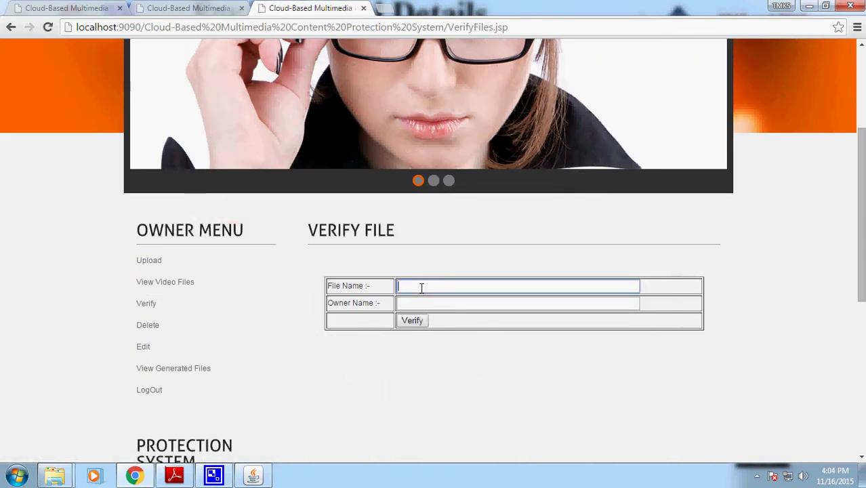
type("EES.mp4")
key("Tab")
type("Man")
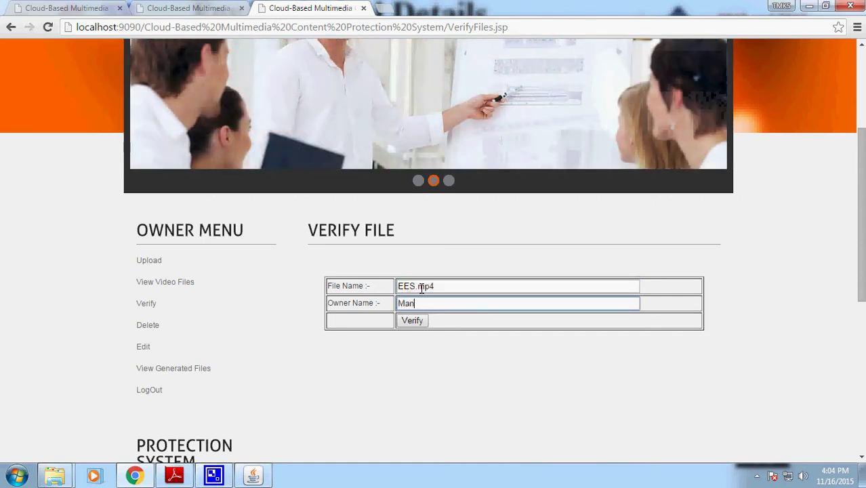
type("junath")
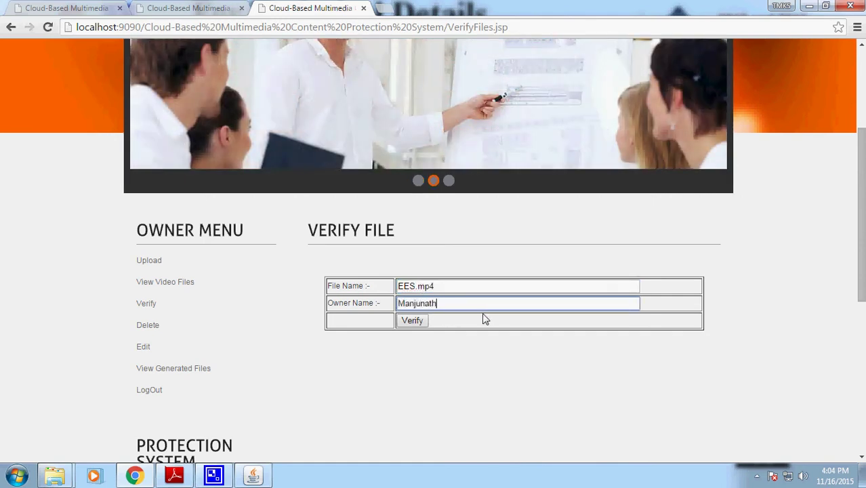
left_click(414, 322)
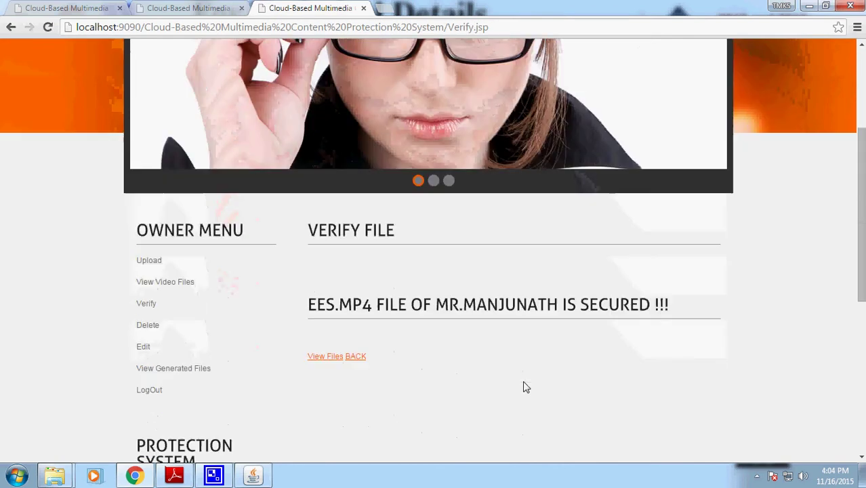
left_click_drag(560, 306, 154, 303)
left_click(493, 355)
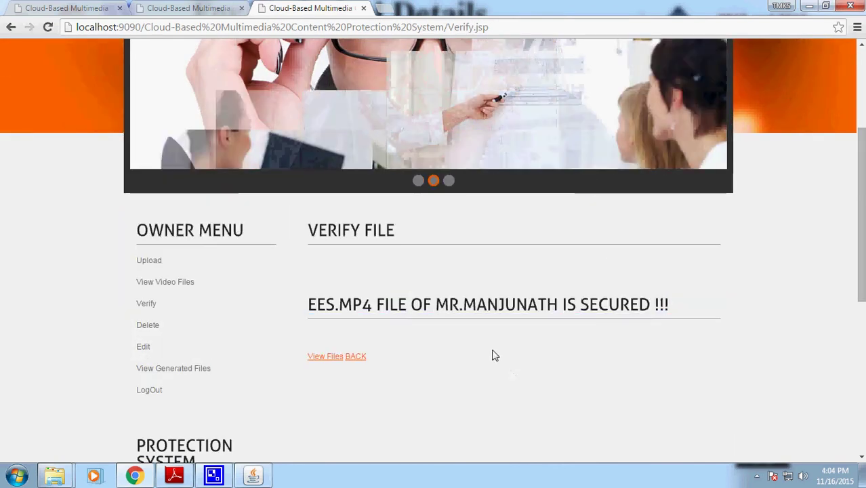
- Return to the verify form, copy the page address and start a new browser tab
left_click(11, 27)
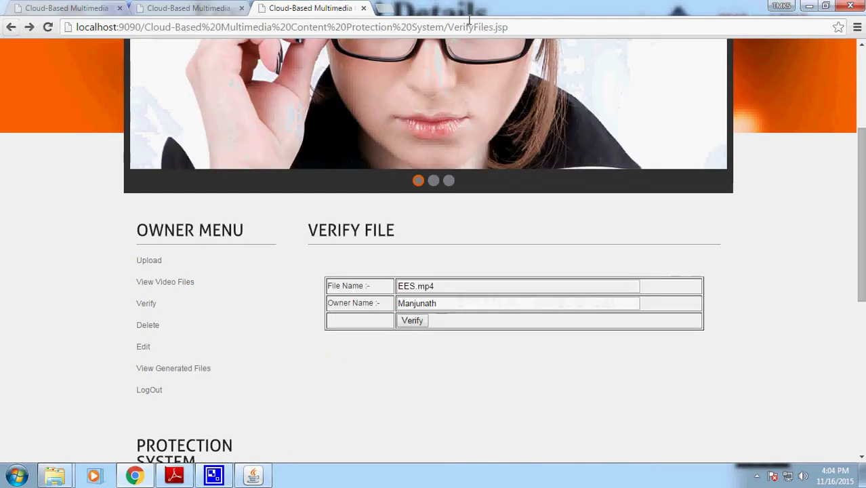
left_click(512, 28)
key("ctrl+c")
left_click(383, 10)
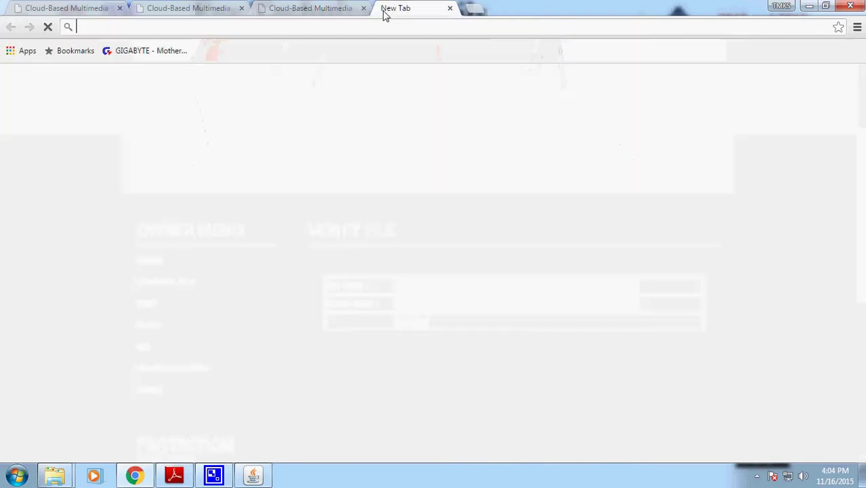
- Load the attack1.jsp page by editing the copied page address
key("ctrl+v")
left_click_drag(523, 27, 481, 27)
type("attac")
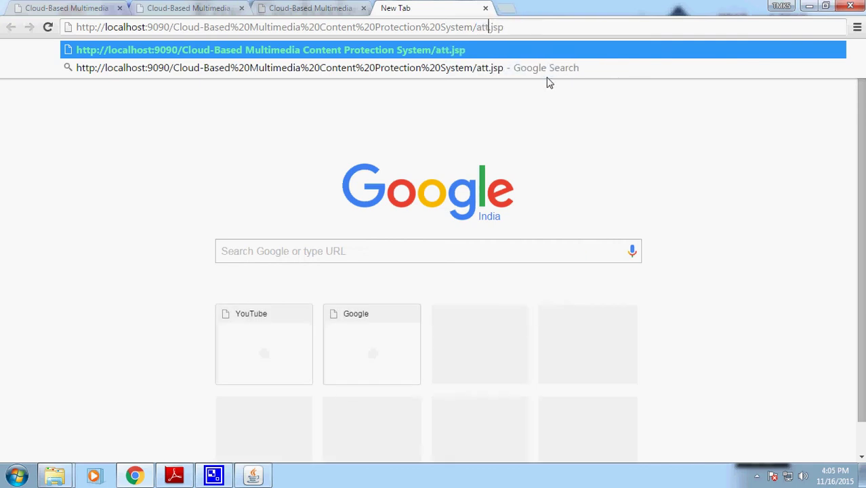
type("k1")
key("Return")
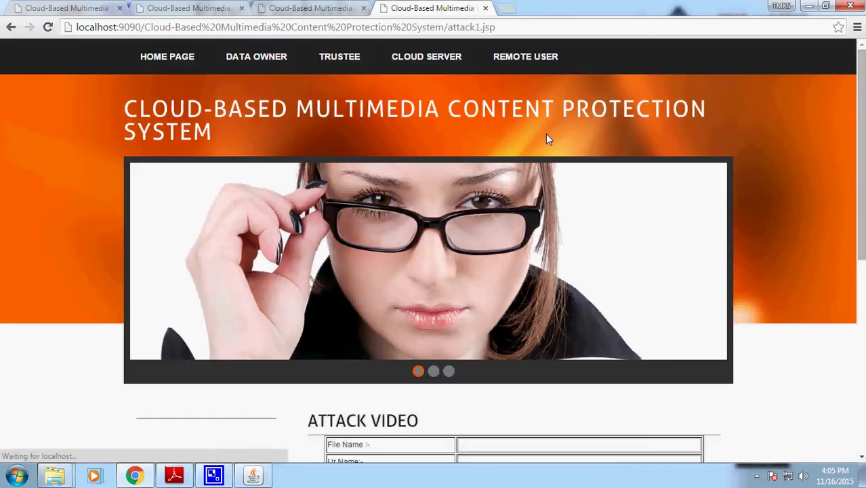
scroll(546, 135, "down", 4)
- Submit the attack form with file EES, attacker name 'hacker' and the owner's name
left_click(482, 194)
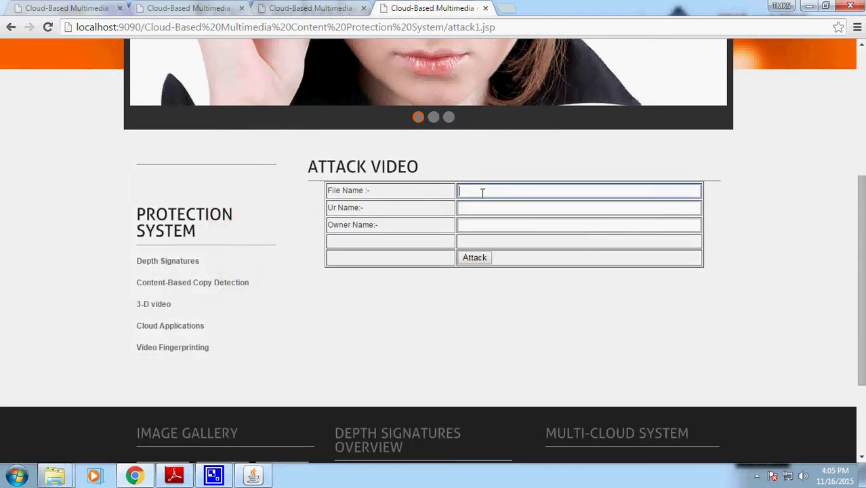
key("ctrl+v")
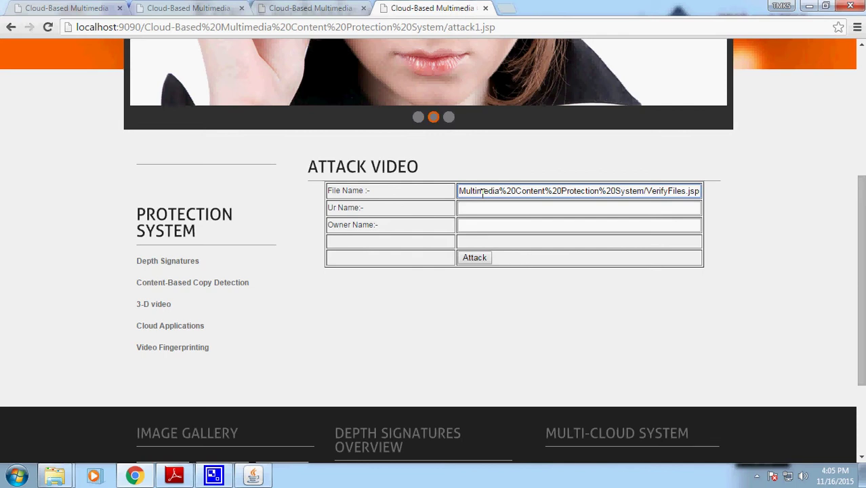
key("ctrl+a")
key("BackSpace")
type("EES")
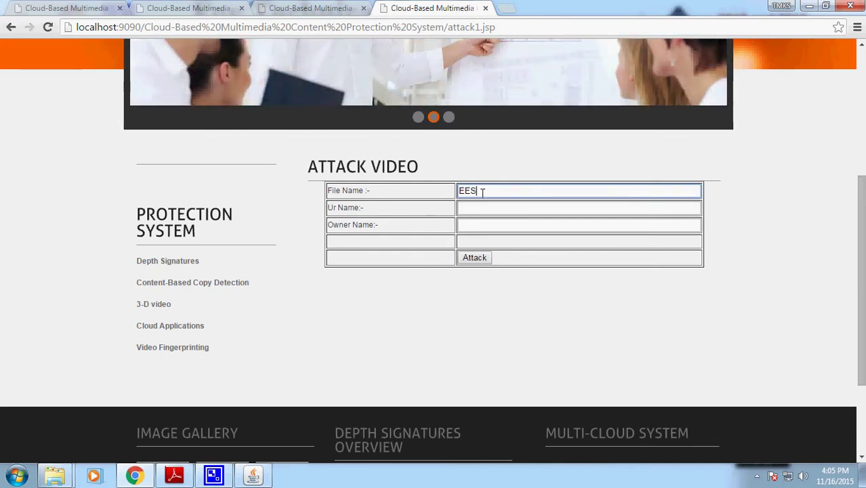
key("Tab")
type("hacker")
key("Tab")
type("Ma")
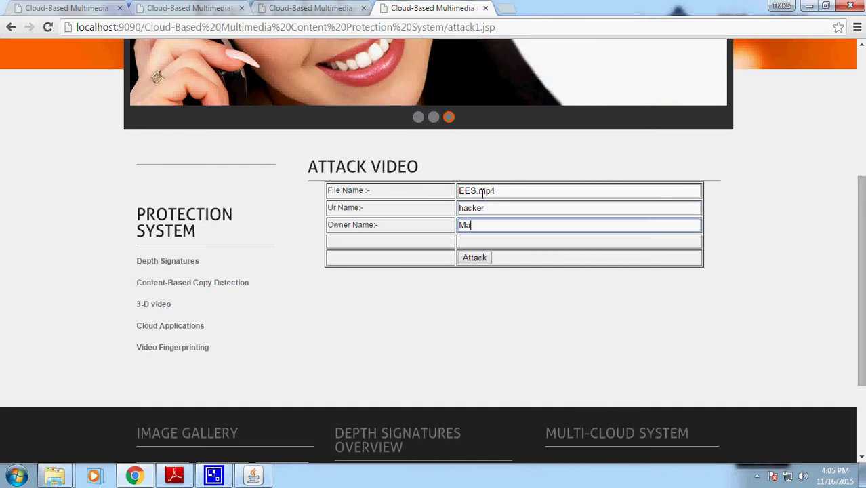
type("njunath")
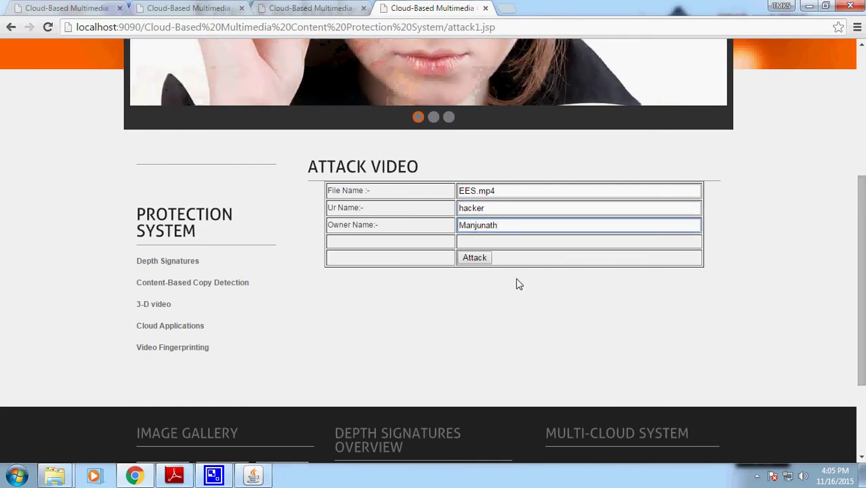
left_click(476, 259)
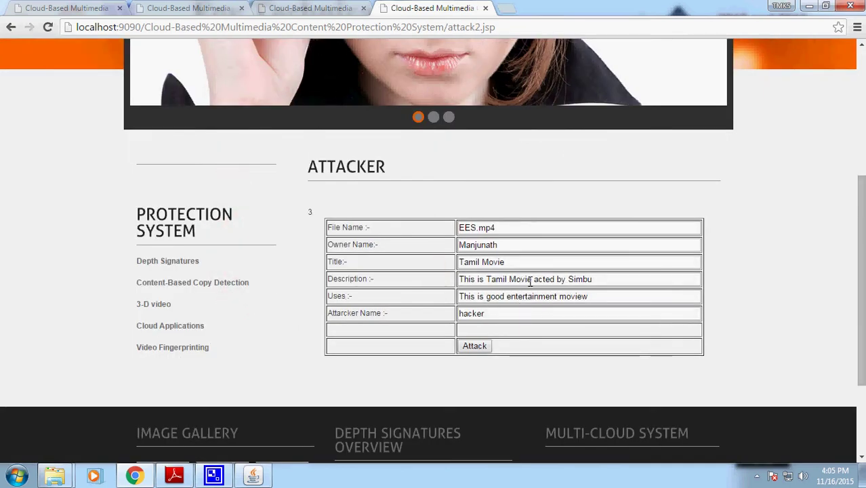
- Change uses 'good' to 'bad' and description 'Tamil' to 'English', then submit the attack
double_click(493, 297)
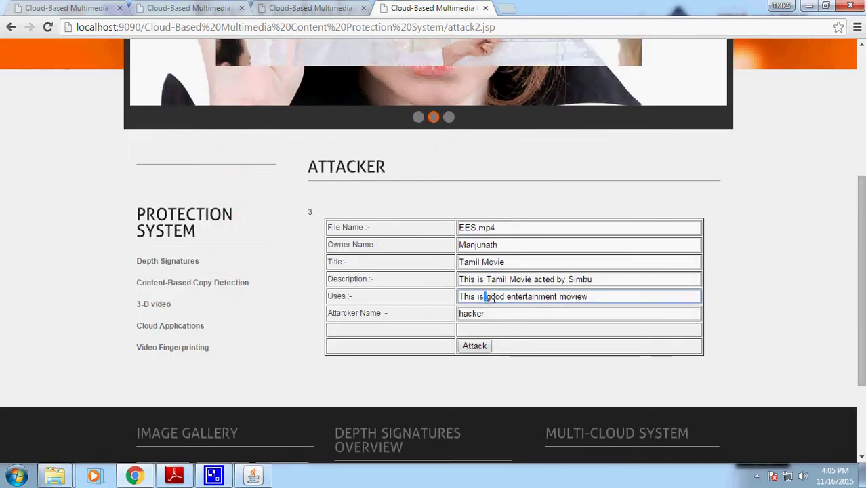
type("bad")
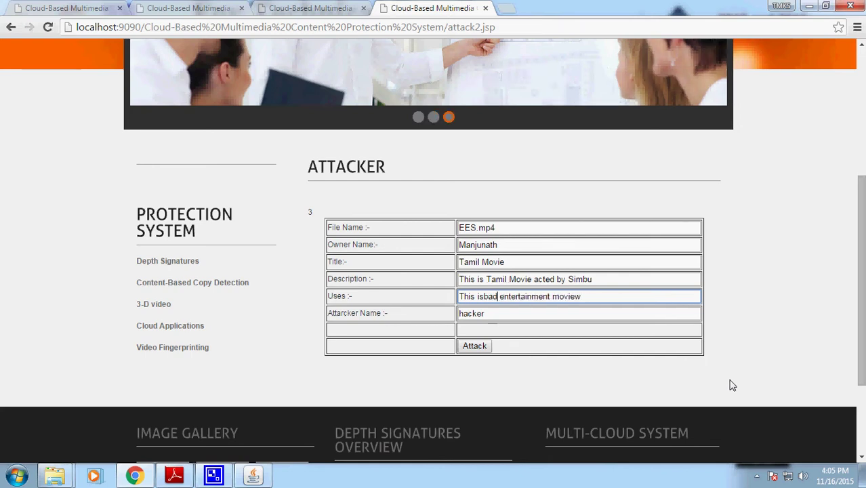
key("Left")
key("Left")
key("Left")
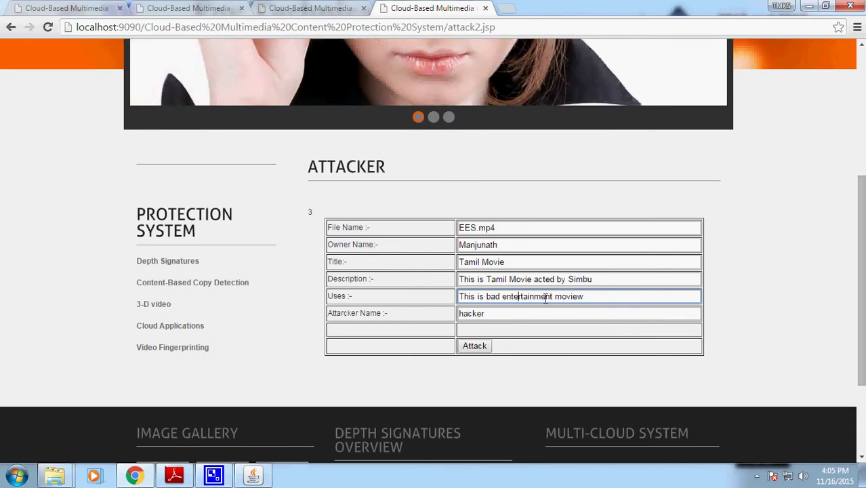
left_click_drag(510, 280, 503, 279)
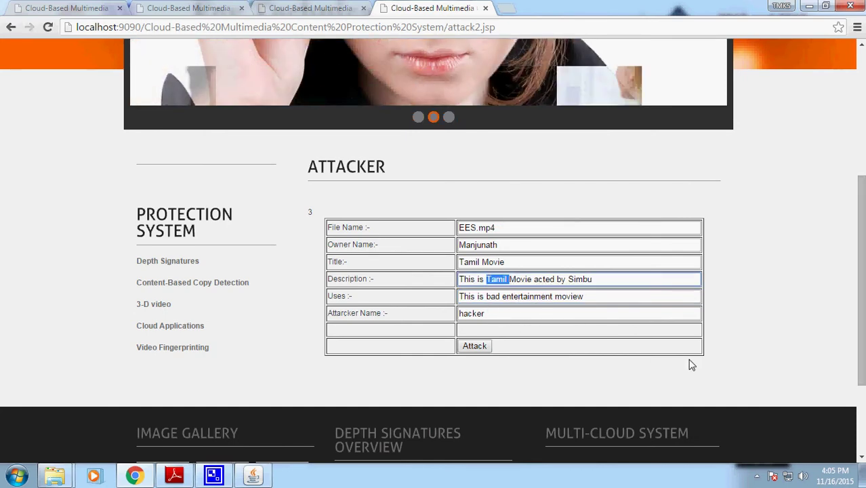
type("Engs")
type("ish")
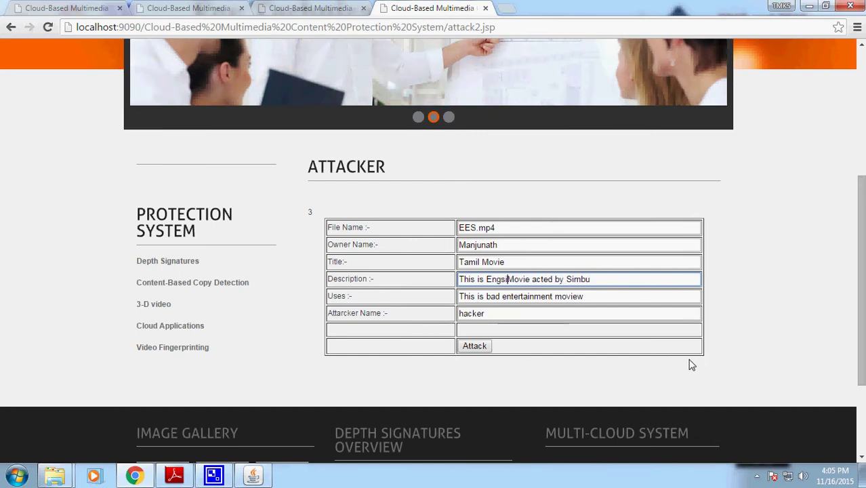
key("Left")
key("Left")
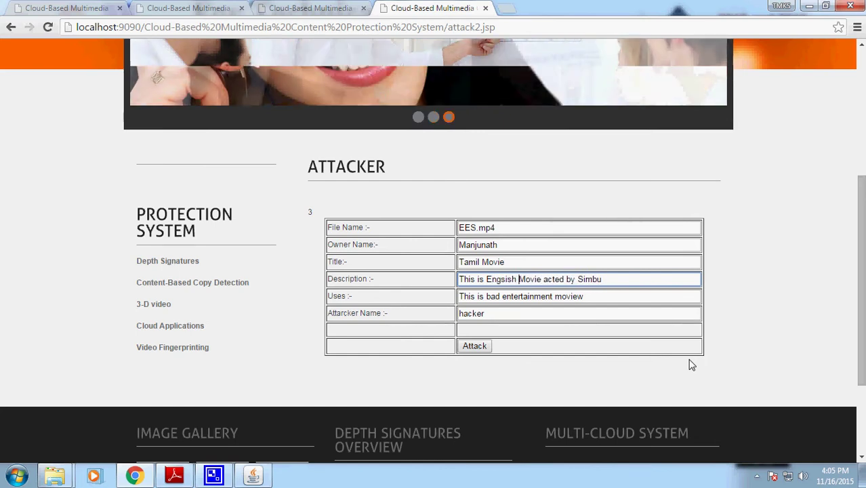
key("Delete")
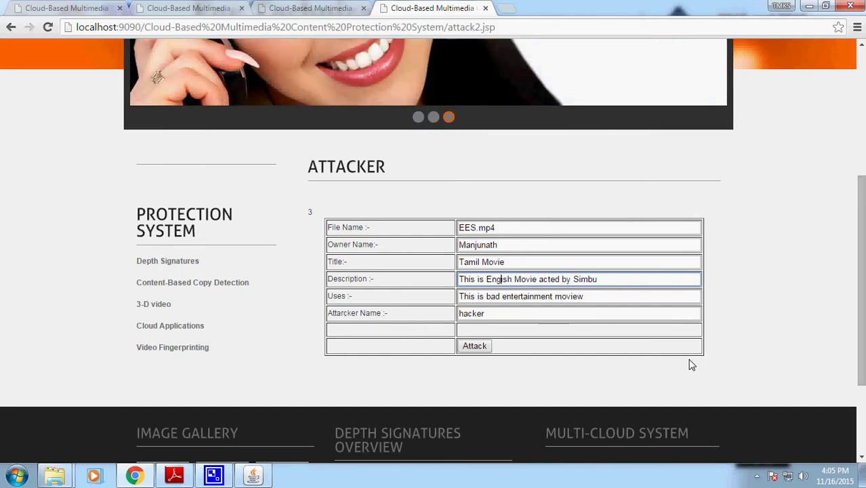
type("l")
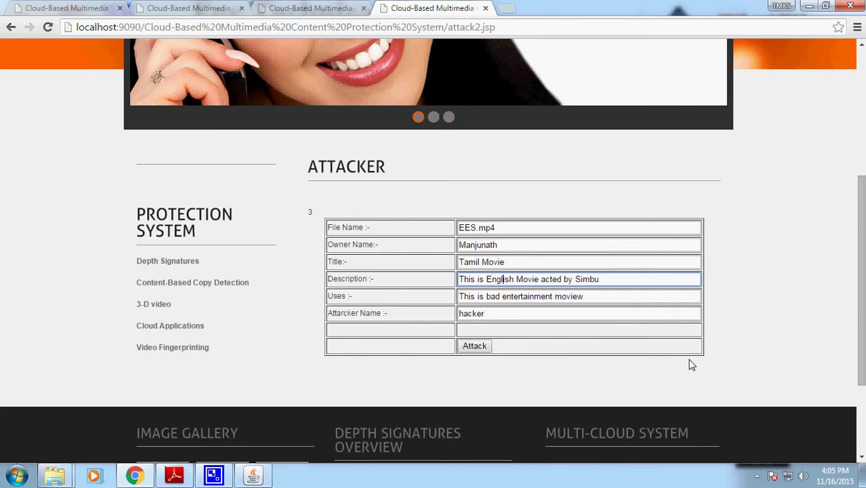
left_click(480, 346)
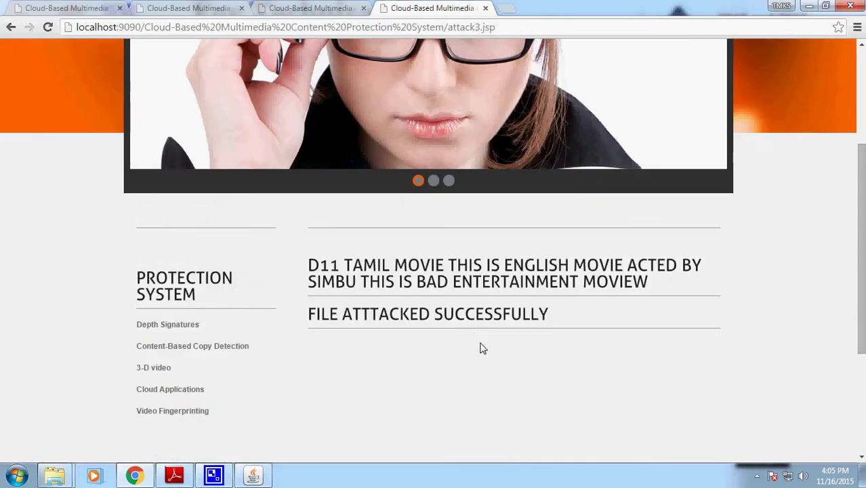
- Highlight the attack success message to review it
left_click_drag(596, 280, 367, 248)
left_click(407, 305)
left_click_drag(539, 321, 449, 267)
left_click(448, 268)
- Close the attack page and locate EES.mp4's DSignature in the cloud server files
left_click(486, 9)
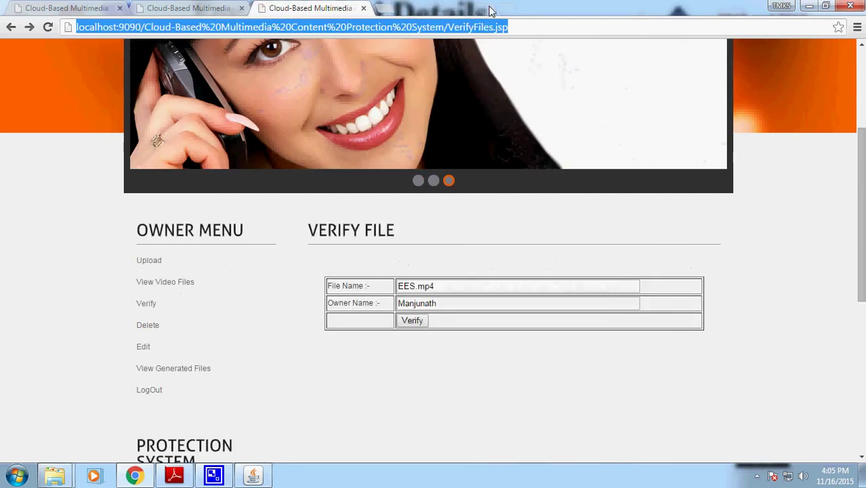
left_click(227, 10)
scroll(193, 353, "down", 2)
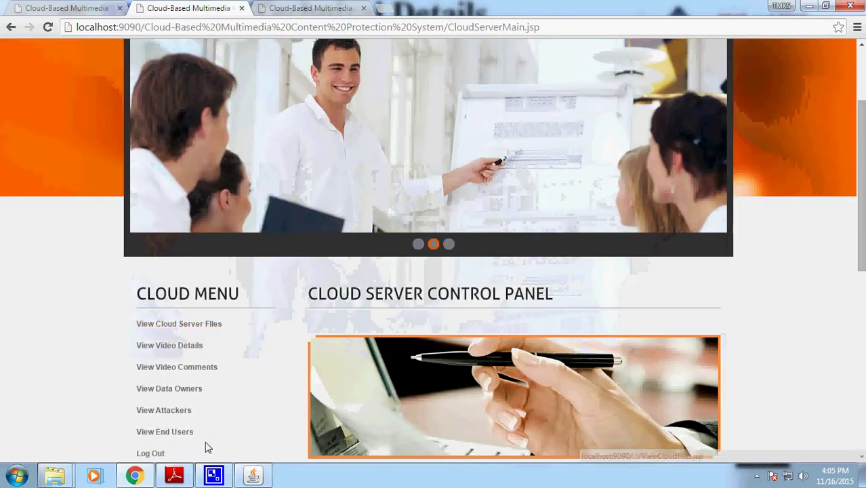
left_click(191, 324)
scroll(555, 387, "down", 1)
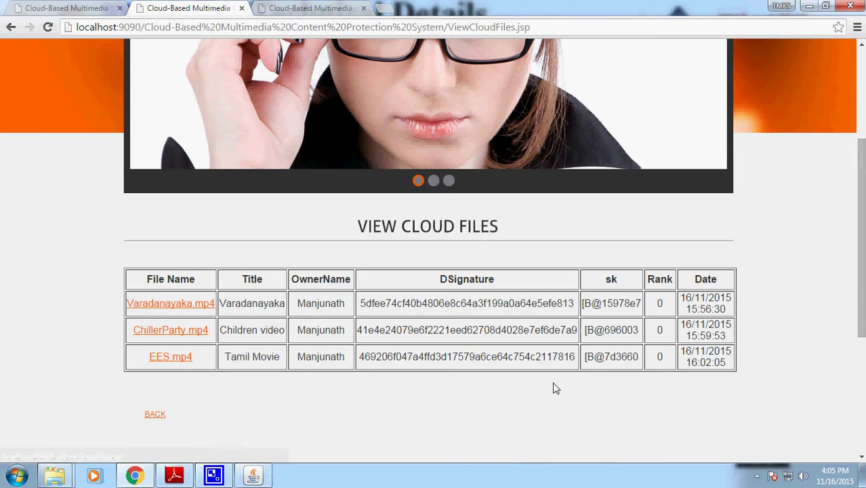
left_click_drag(361, 357, 563, 357)
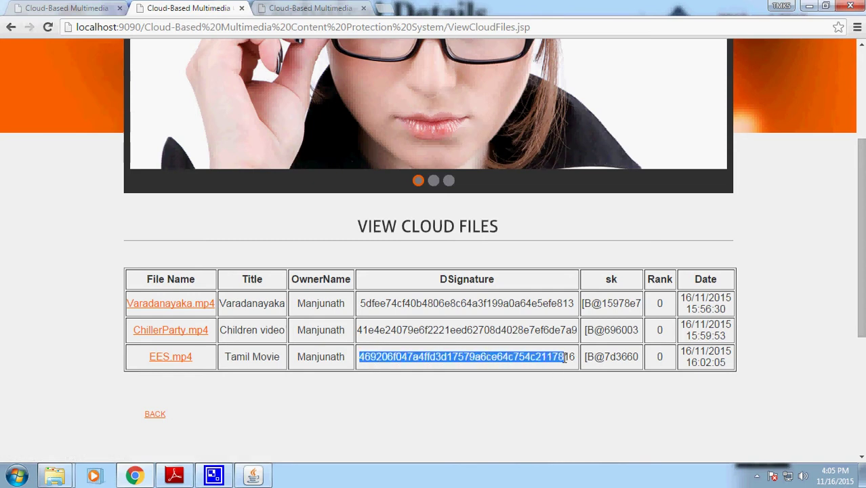
- Compare it against EES.mp4's original DSignature in the trustee's meta data table
left_click(67, 8)
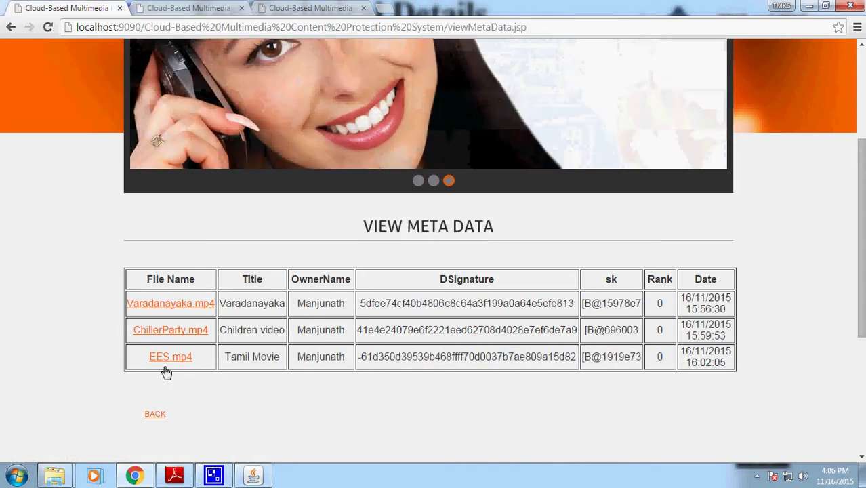
left_click(154, 415)
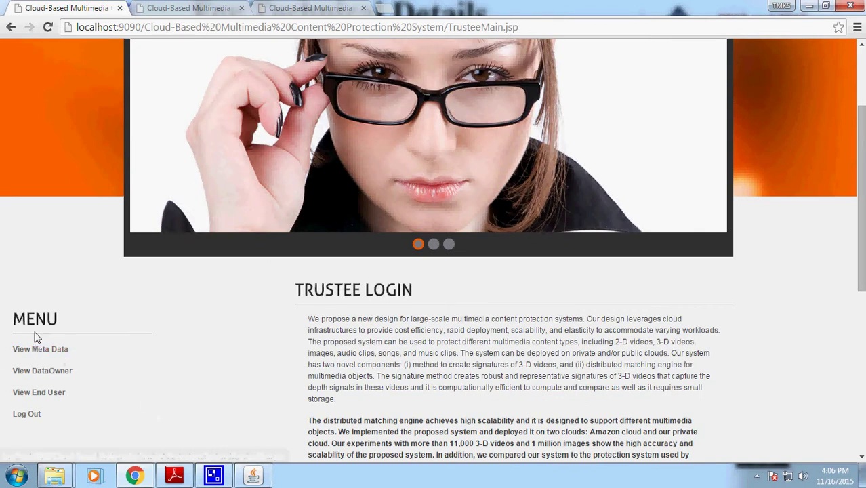
left_click(39, 350)
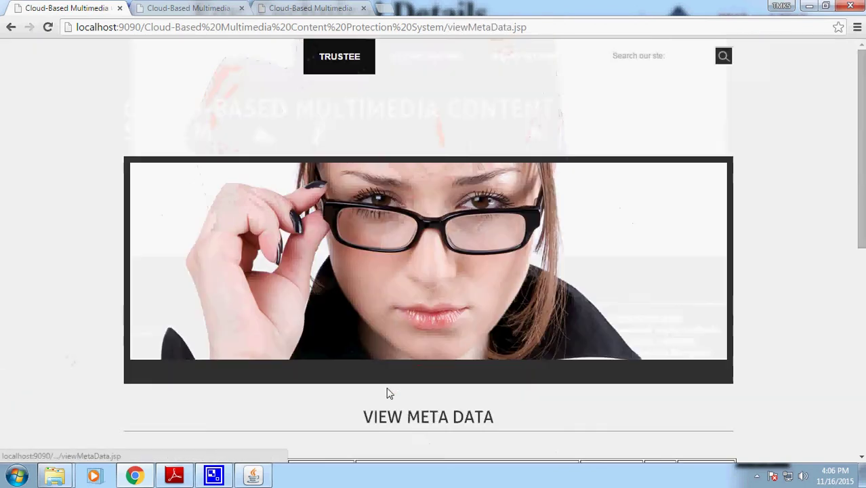
scroll(387, 380, "down", 1)
left_click_drag(362, 357, 563, 354)
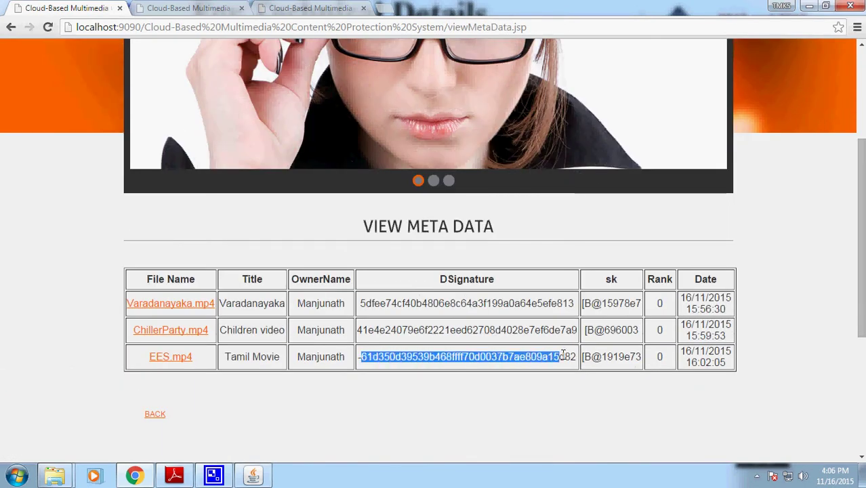
left_click(231, 7)
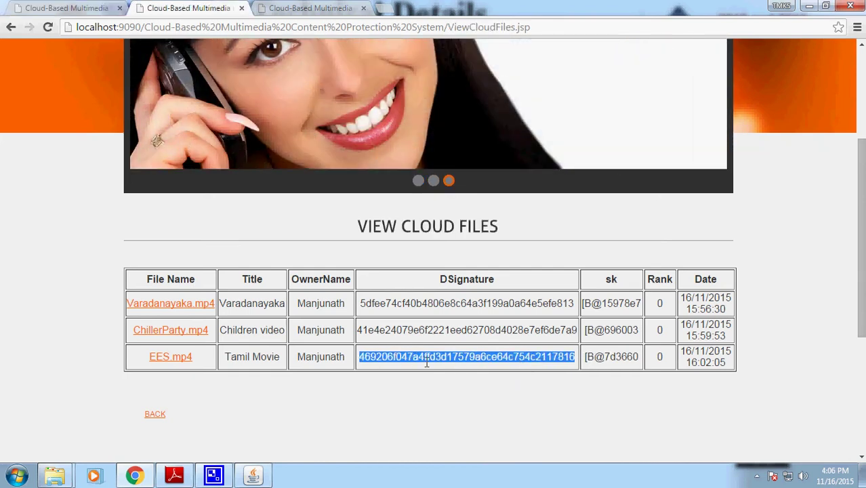
left_click(86, 9)
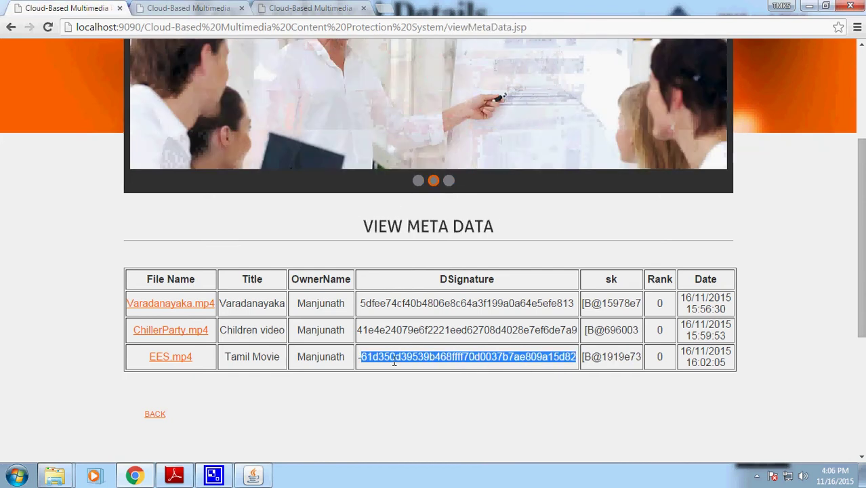
left_click(163, 363)
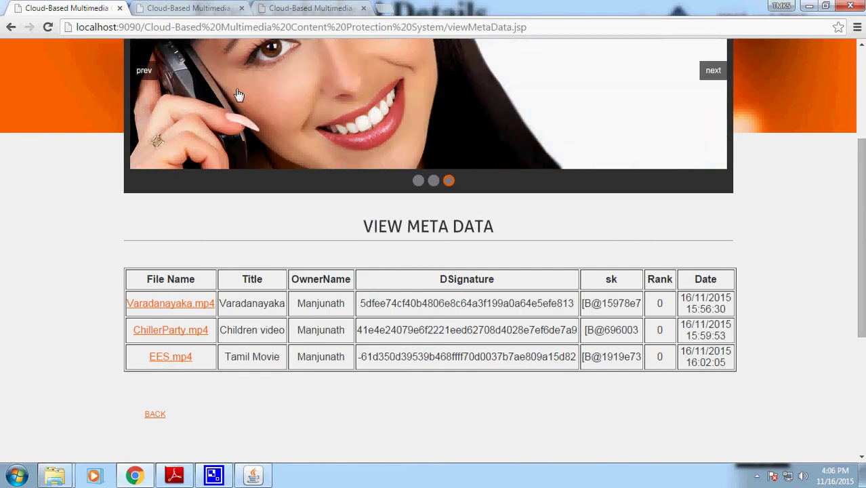
key("ctrl+Tab")
key("ctrl+Tab")
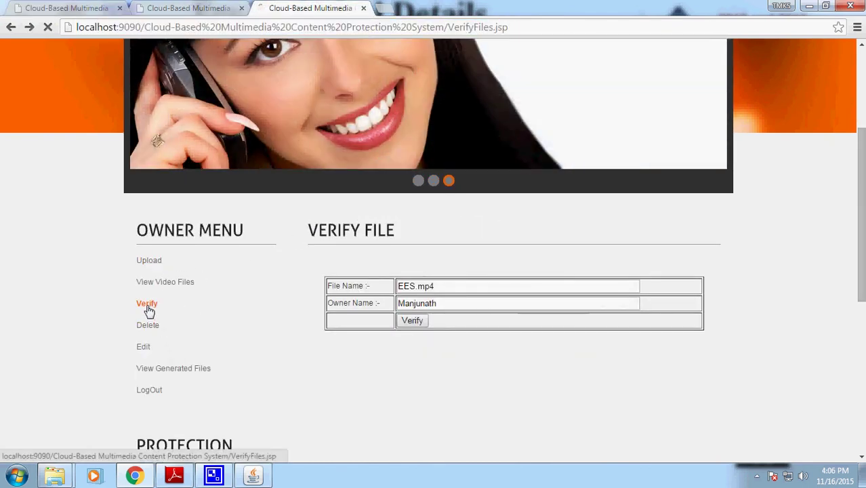
- Verify EES.mp4 again with its owner's name to check for tampering
left_click(147, 305)
left_click(409, 289)
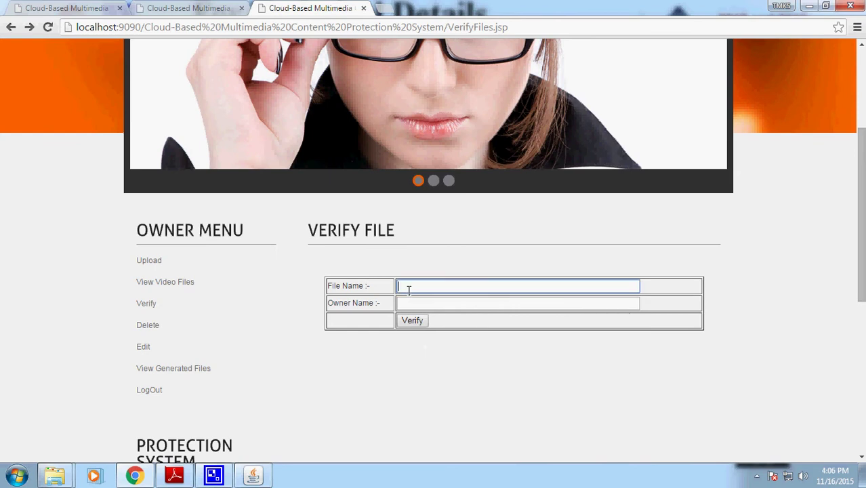
type("EES.mp4")
left_click(459, 302)
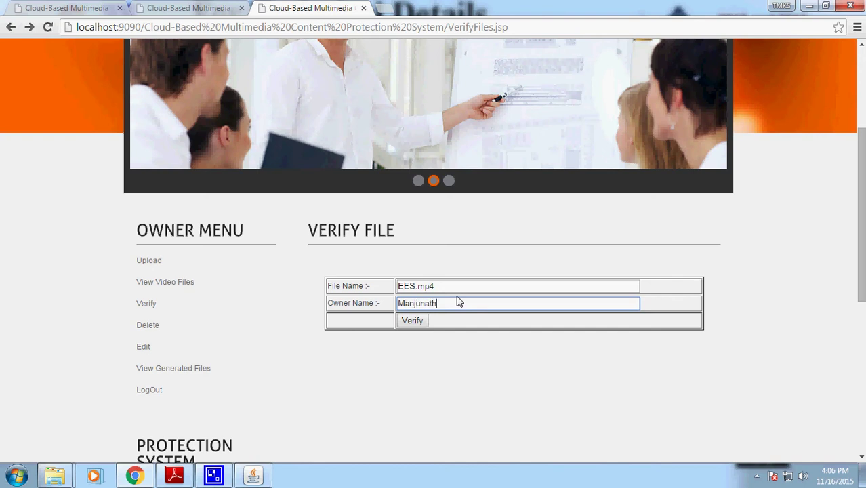
type("Manjunath")
left_click(415, 323)
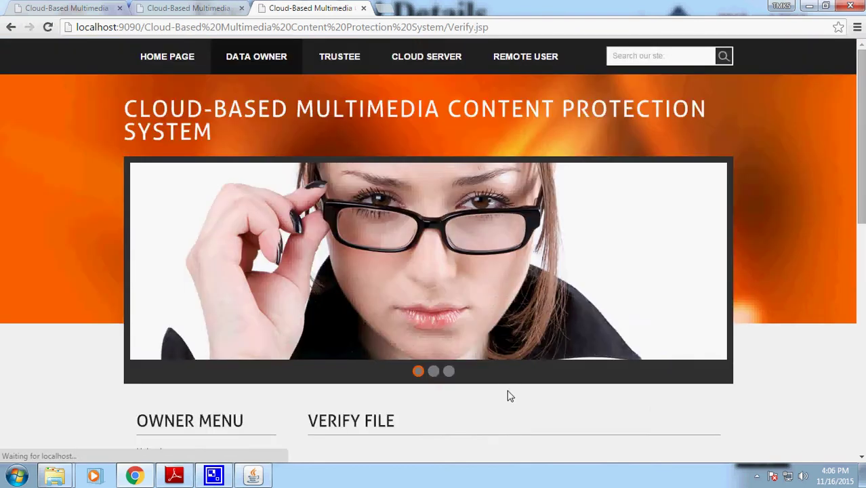
scroll(509, 395, "down", 2)
scroll(510, 398, "down", 1)
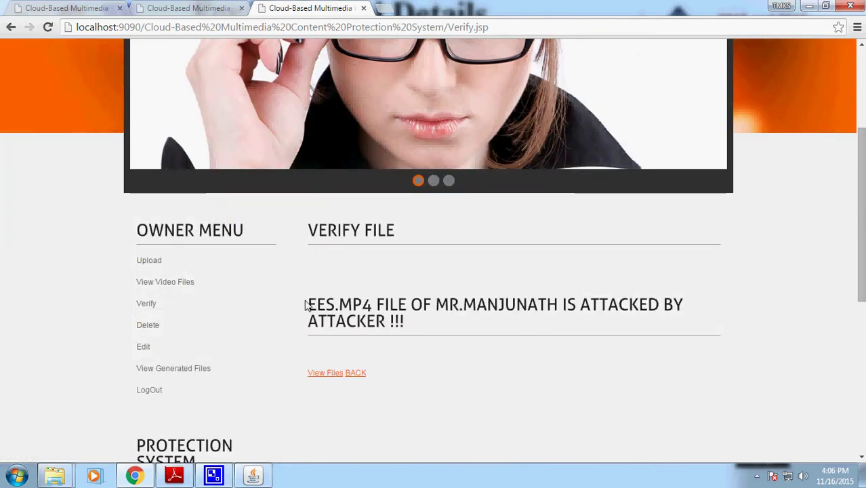
- Review the 'attacked by attacker' result and go to the View Files list
left_click_drag(374, 305, 586, 304)
left_click(620, 329)
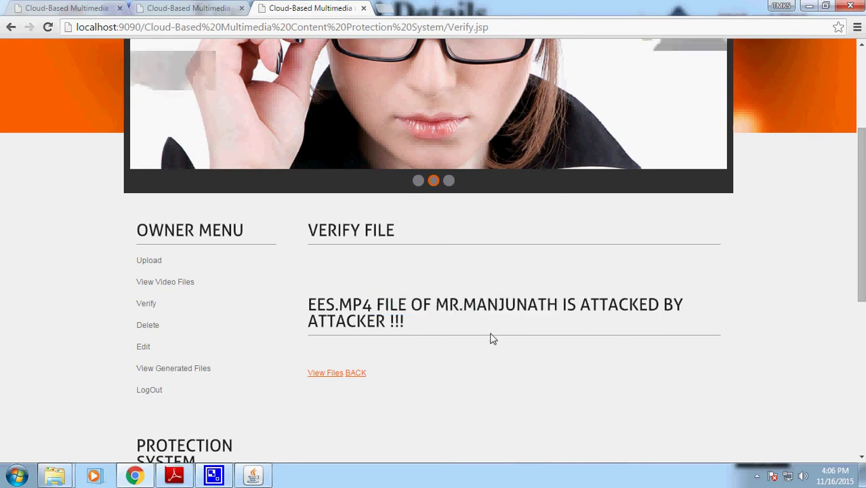
left_click_drag(402, 324, 296, 299)
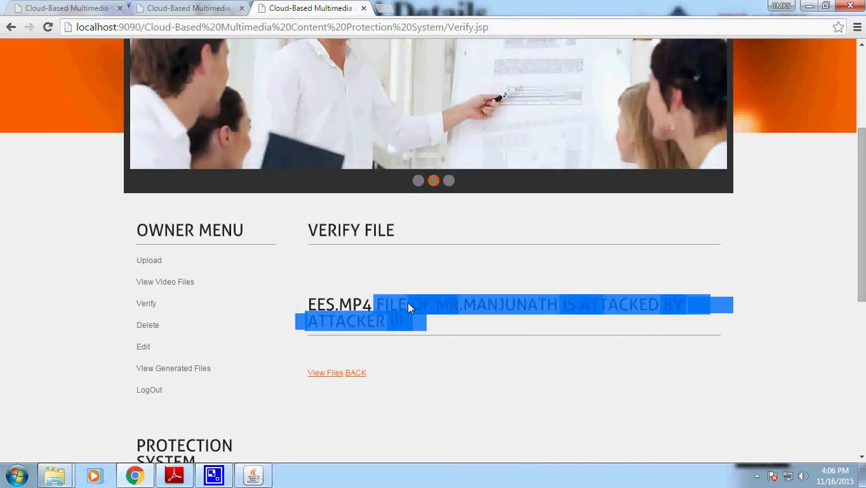
left_click(486, 327)
left_click_drag(416, 327, 307, 293)
left_click(556, 325)
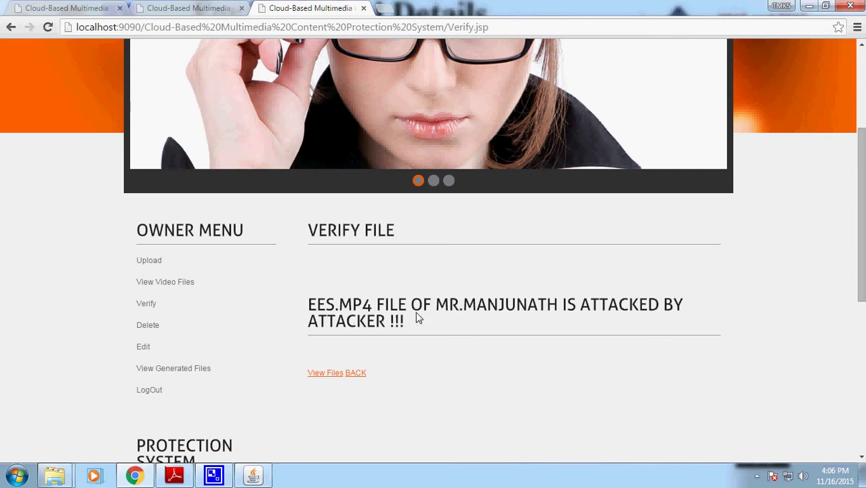
left_click(168, 283)
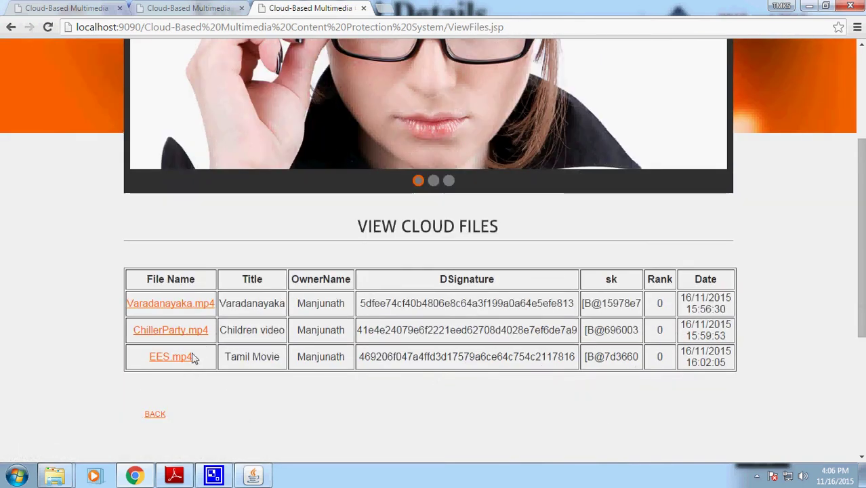
- Compare EES.mp4's DSignature in the cloud files with the trustee's meta data
mouse_move(360, 354)
left_mouse_down()
mouse_move(562, 355)
mouse_move(570, 336)
mouse_move(561, 360)
mouse_move(575, 362)
left_mouse_up()
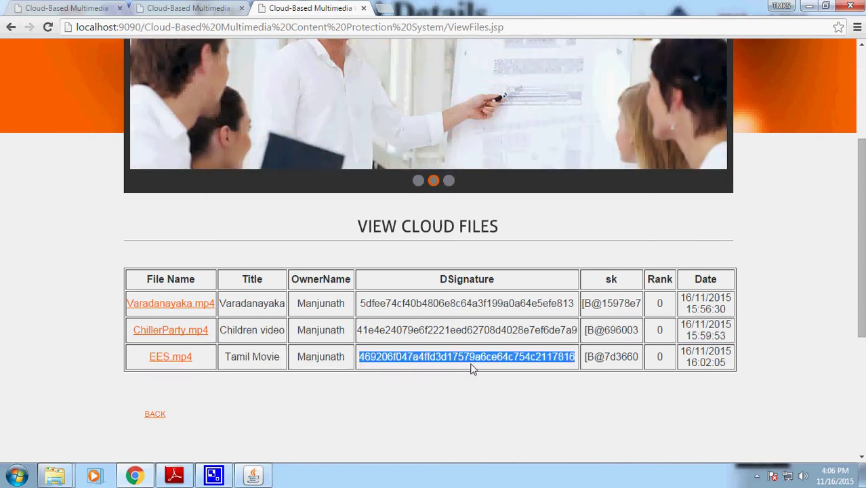
left_click(67, 8)
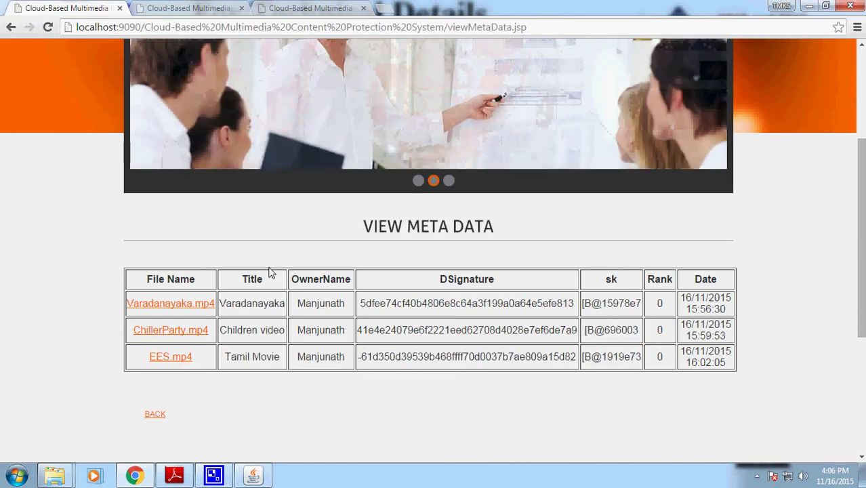
left_click_drag(362, 359, 558, 351)
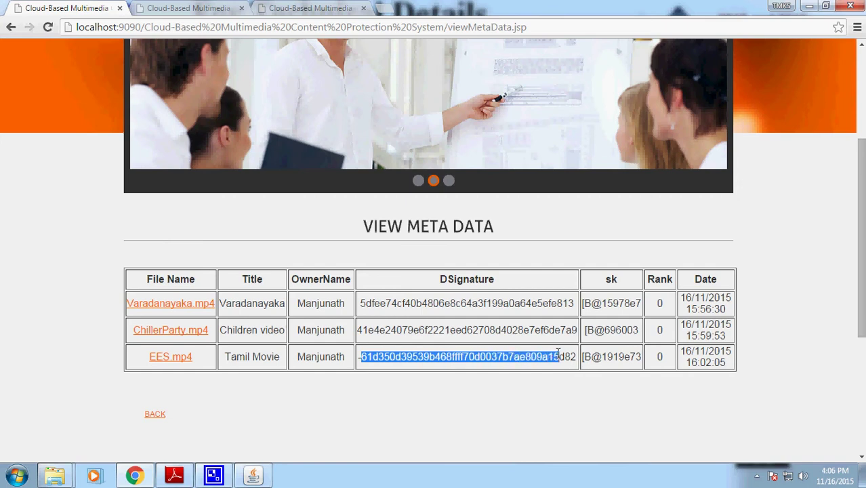
- Check the trustee's data owner list and the empty end user list
left_click(155, 414)
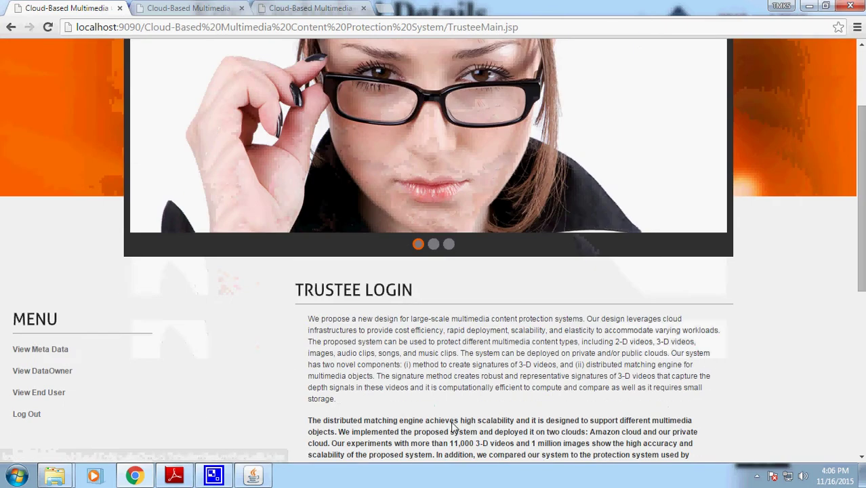
left_click(64, 373)
scroll(229, 407, "down", 3)
left_click(11, 27)
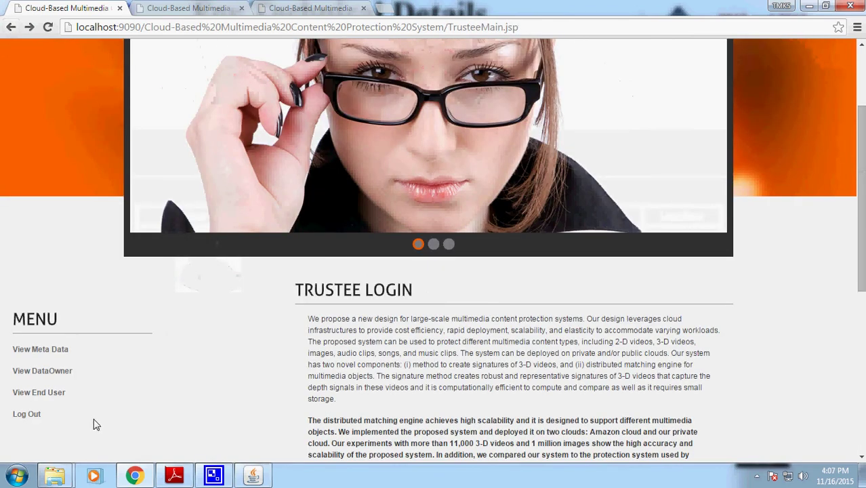
left_click(55, 391)
scroll(155, 157, "down", 2)
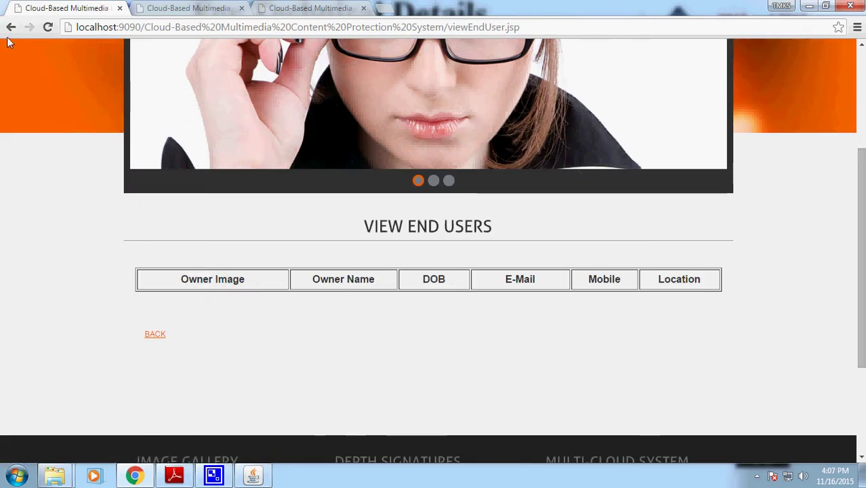
left_click(11, 27)
scroll(281, 92, "up", 1)
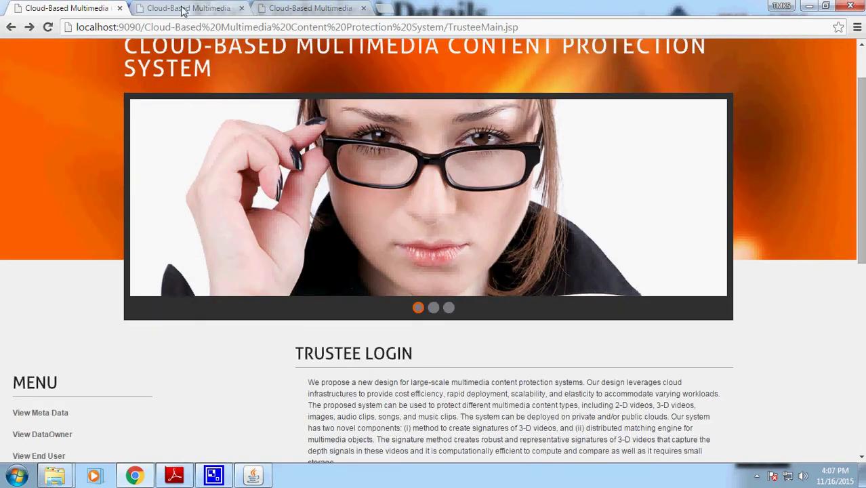
- Return to the data owner home page and open Logout in a new tab
left_click(309, 8)
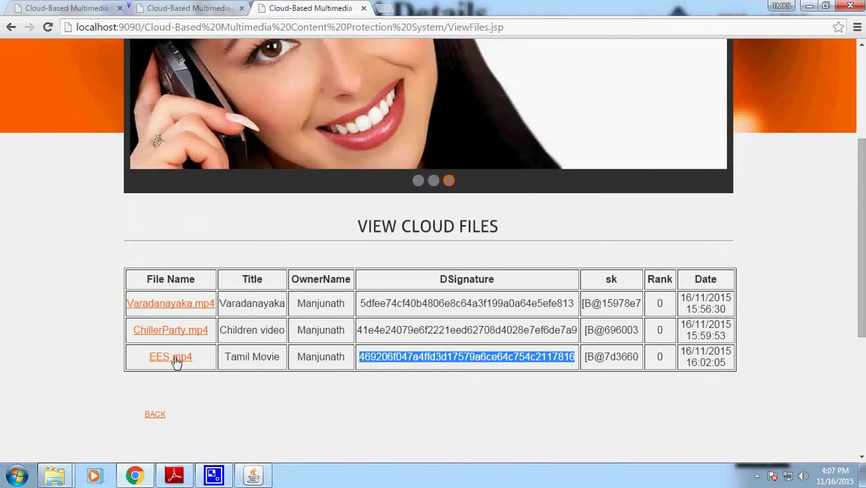
left_click(157, 415)
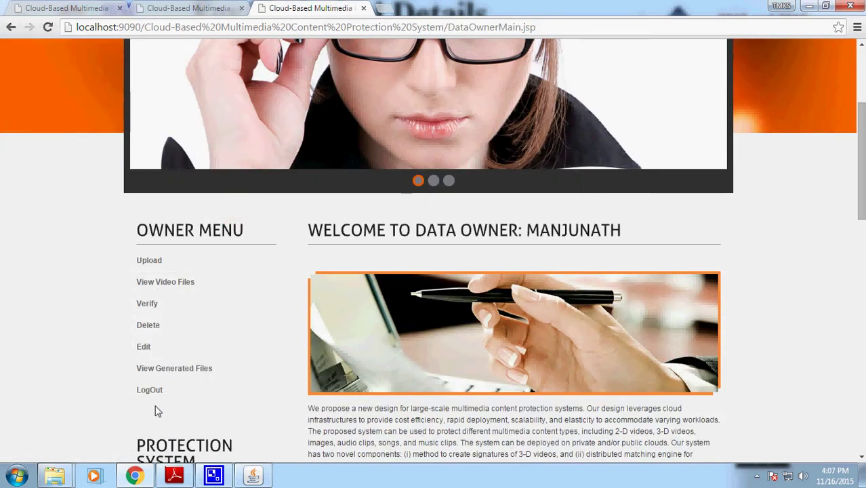
right_click(151, 393)
left_click(238, 296)
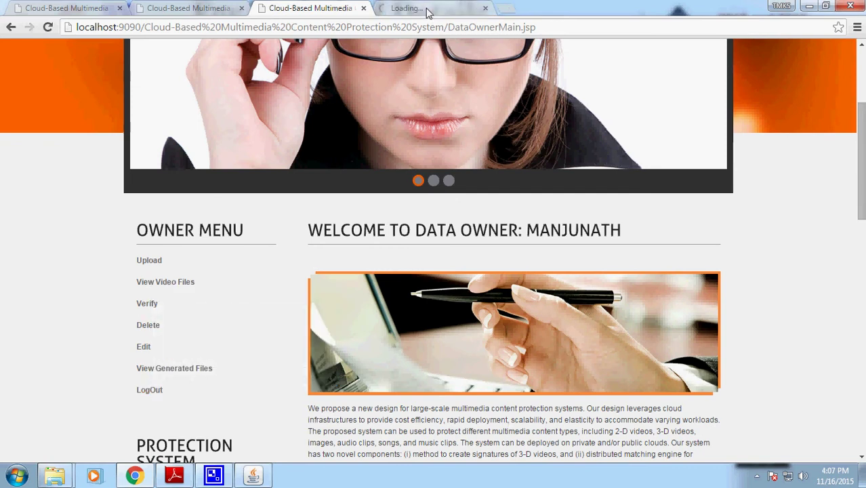
- Open the End User Registration form from the Remote User login page and enter a user name
left_click(426, 8)
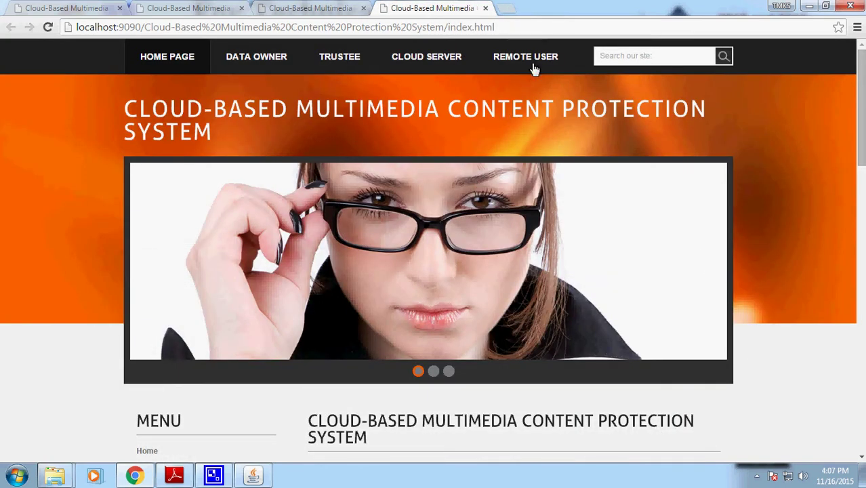
left_click(533, 60)
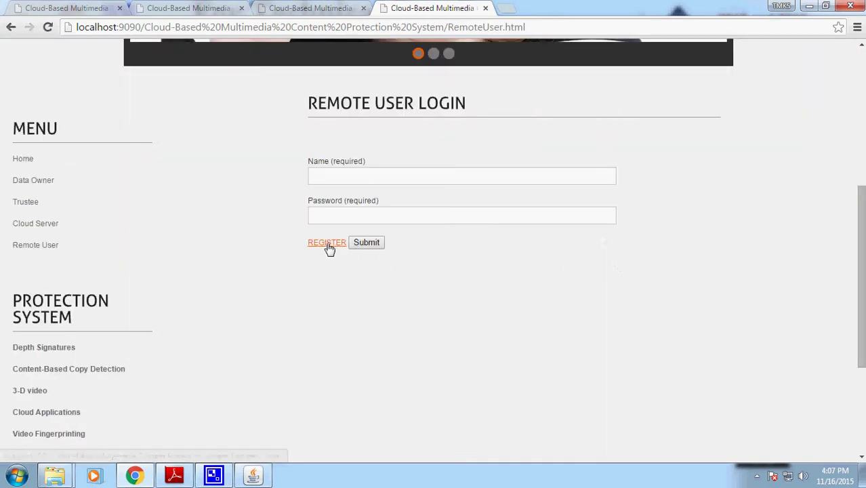
left_click(328, 245)
left_click(387, 303)
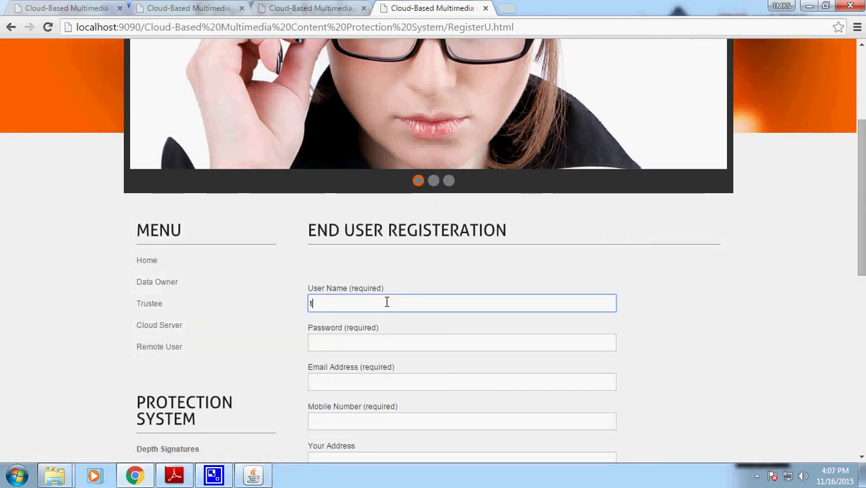
type("tmksmanju")
- Fill in the account password, e-mail address and mobile number, then begin the address
key("Tab")
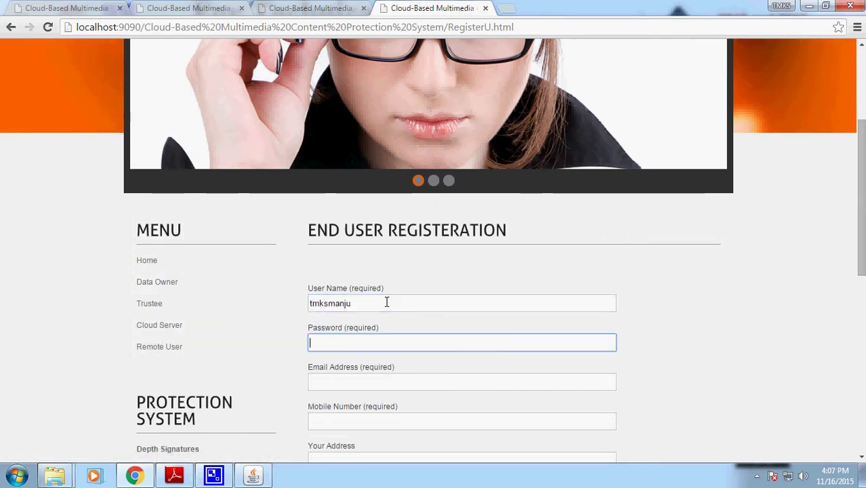
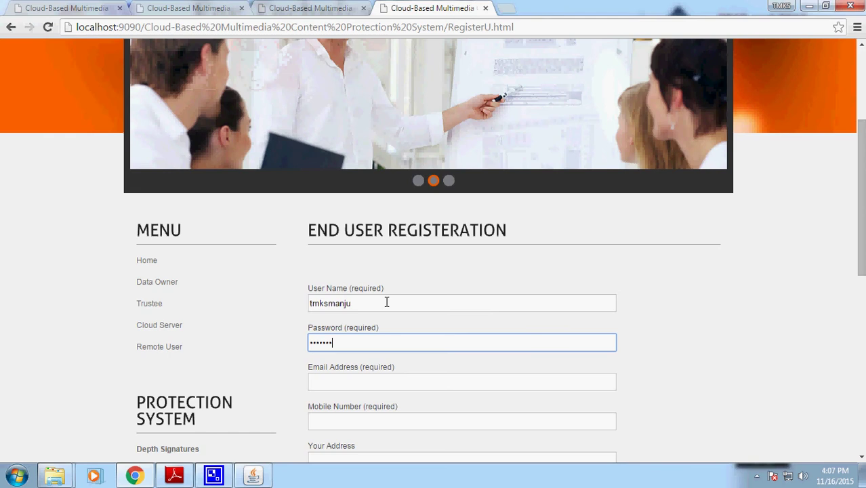
key("Tab")
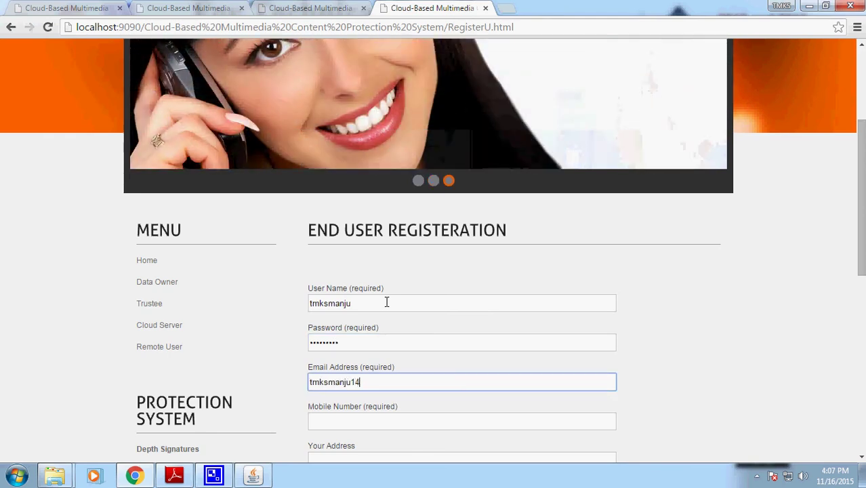
key("Tab")
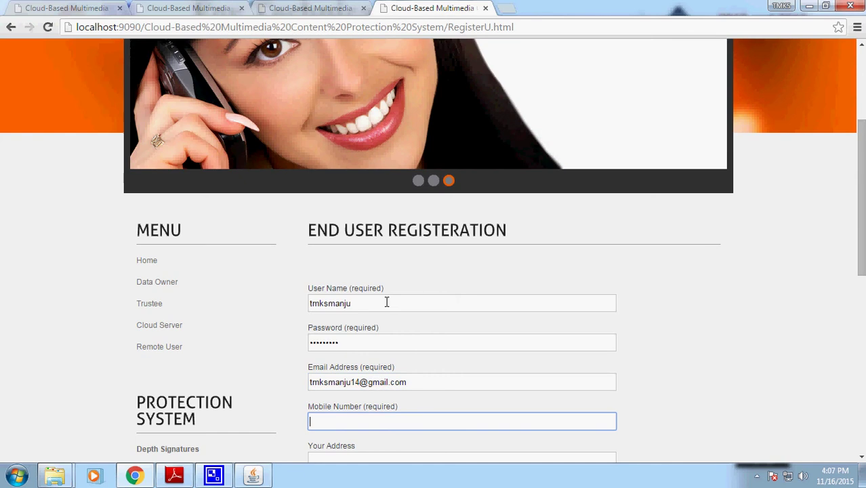
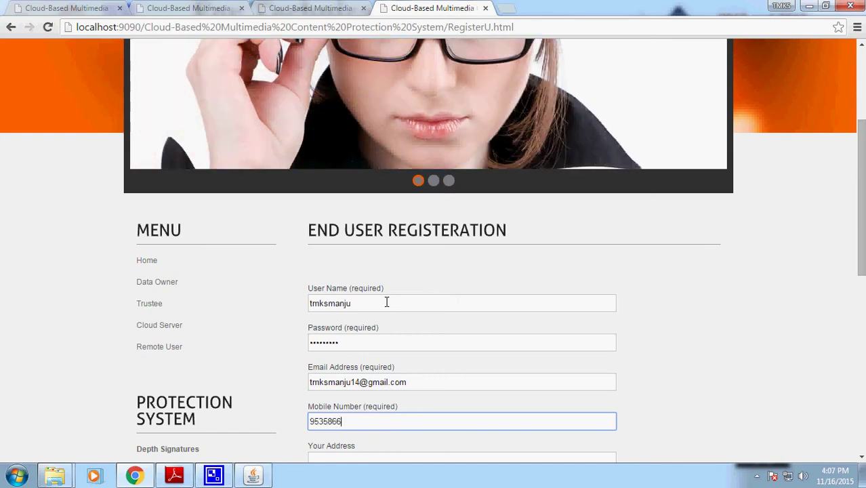
key("Tab")
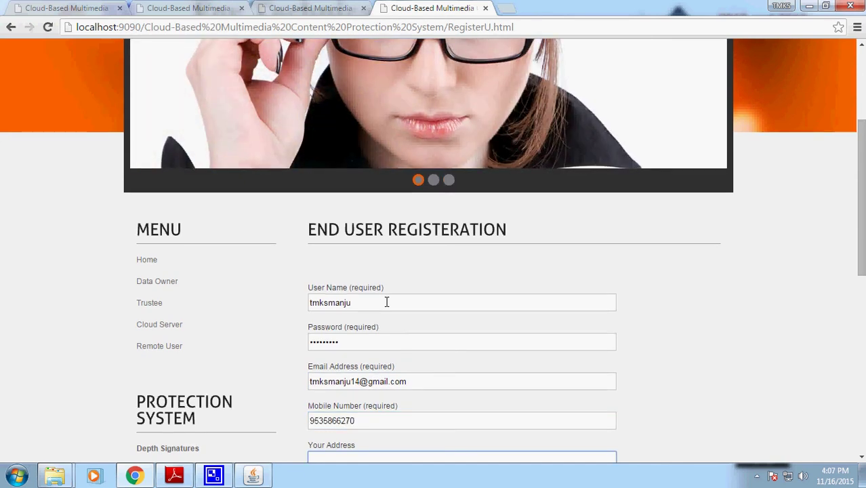
scroll(386, 302, "down", 2)
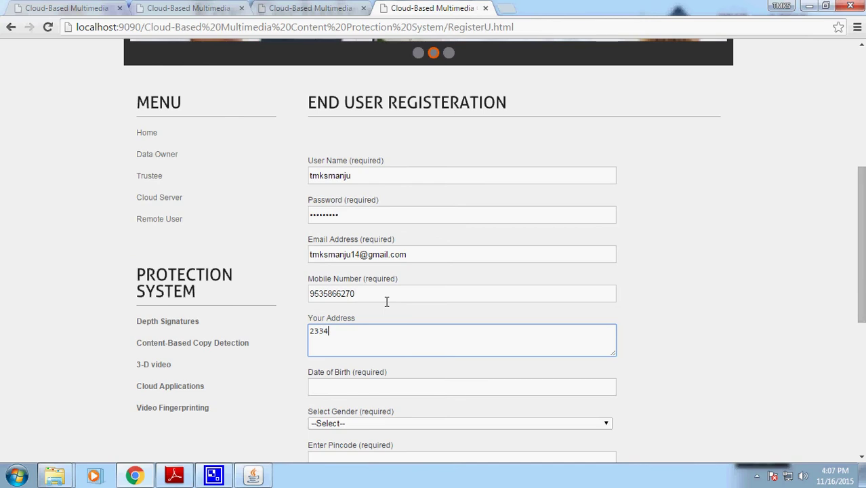
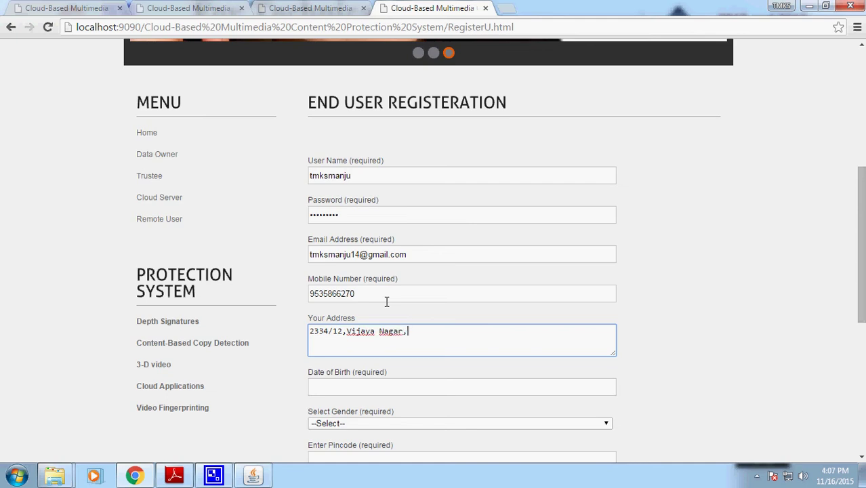
- Fix the address, then enter the date of birth, gender, pincode and location
key("BackSpace")
key("Tab")
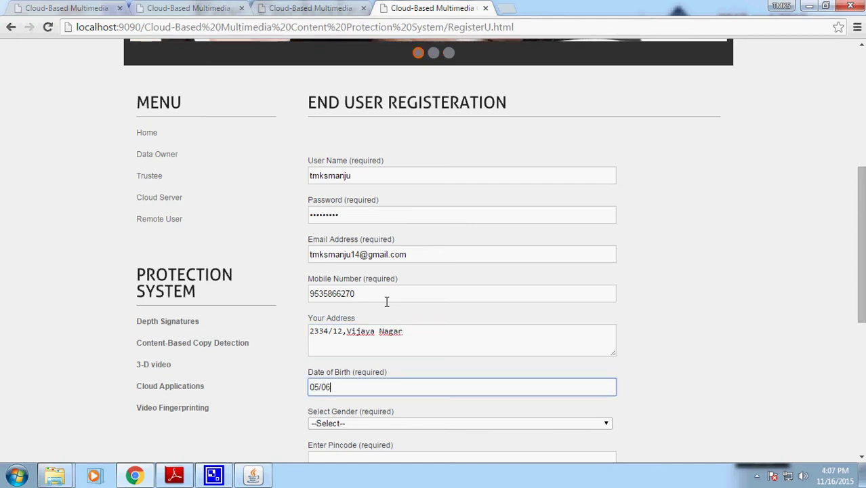
type("05/06/1987")
key("Tab")
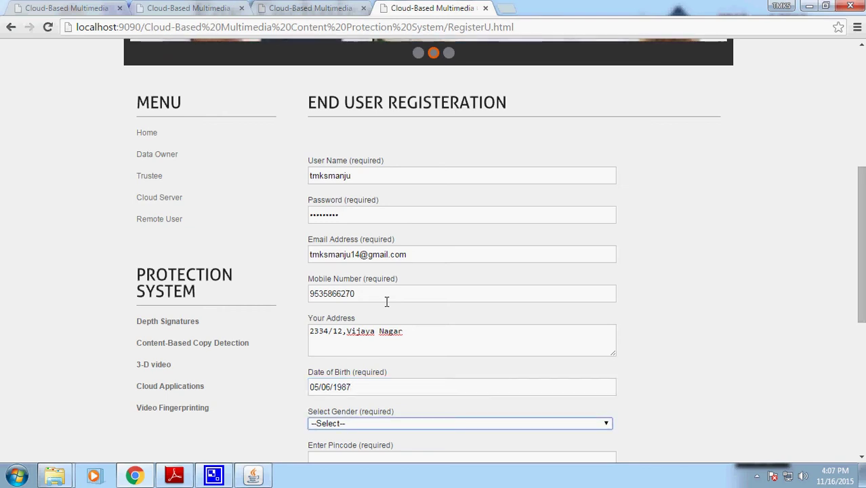
scroll(386, 301, "down", 2)
left_click(354, 331)
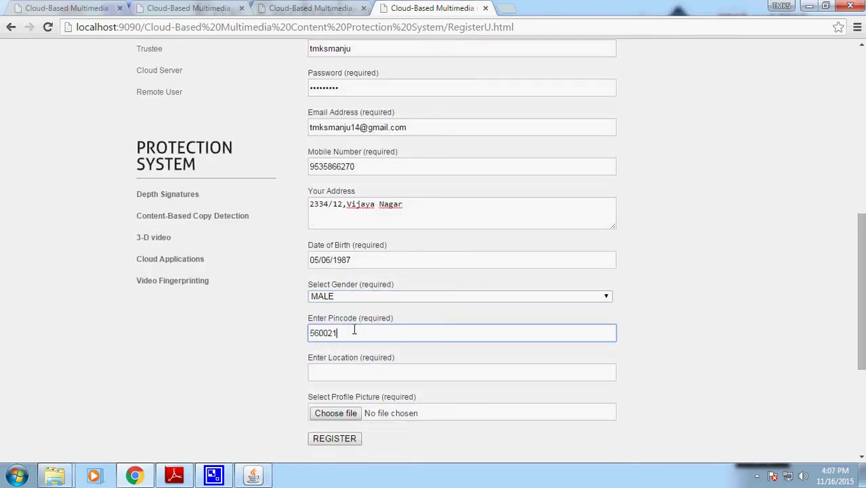
left_click(342, 378)
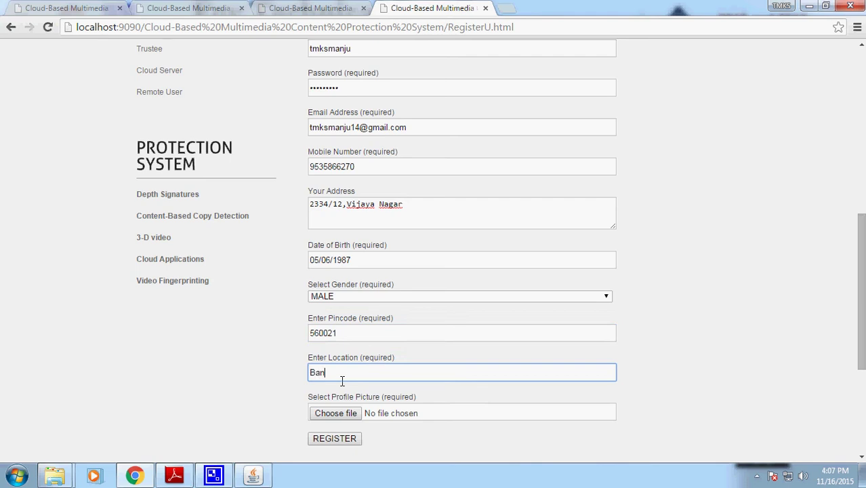
- Attach User3.jpg from the images folder as the profile picture
left_click(337, 413)
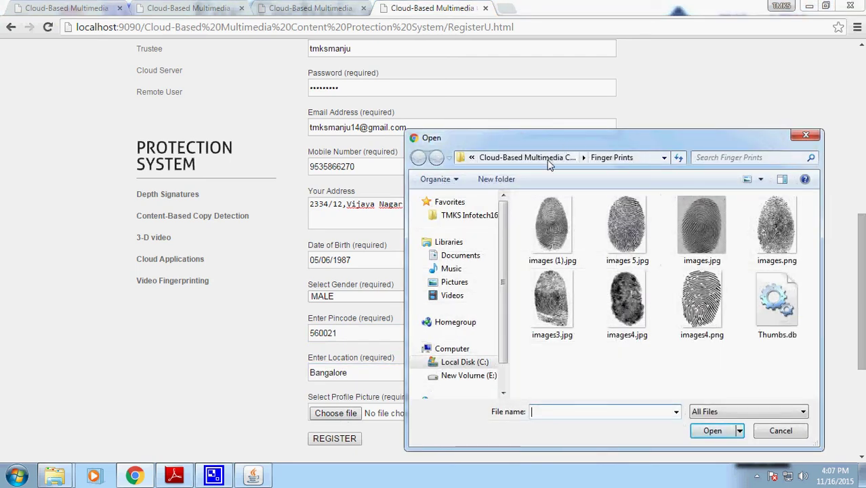
left_click(551, 158)
double_click(554, 272)
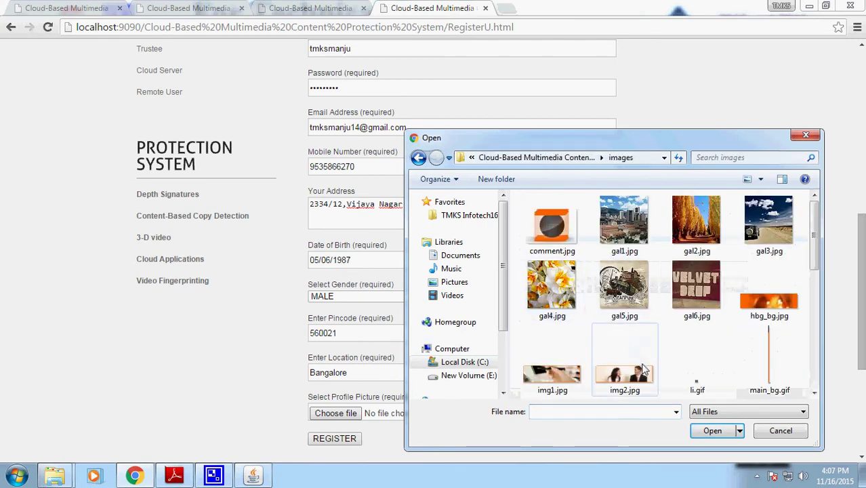
scroll(644, 369, "down", 5)
left_click(563, 373)
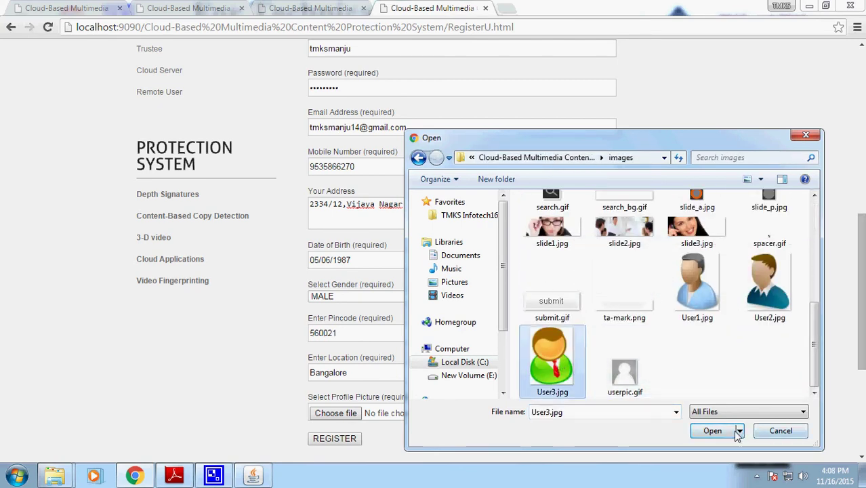
left_click(715, 430)
scroll(483, 410, "down", 1)
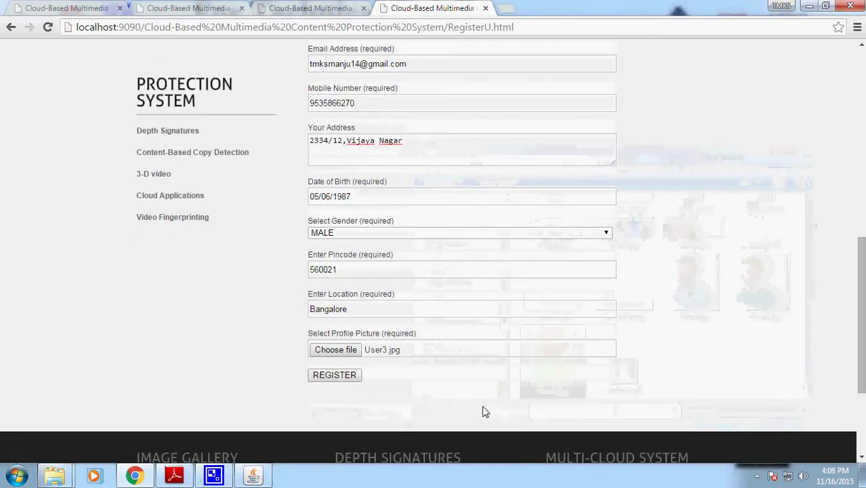
- Submit the registration and return home to the REMOTE USER login page
left_click(335, 375)
left_click(49, 71)
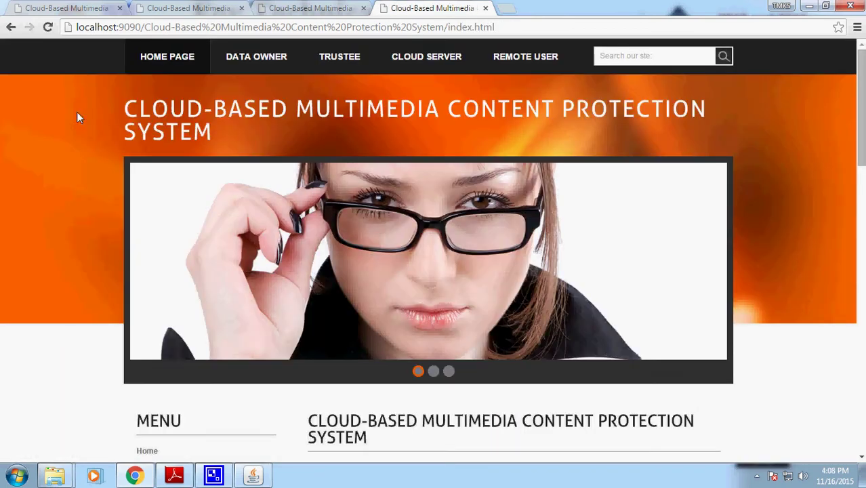
scroll(465, 290, "down", 3)
scroll(464, 291, "up", 3)
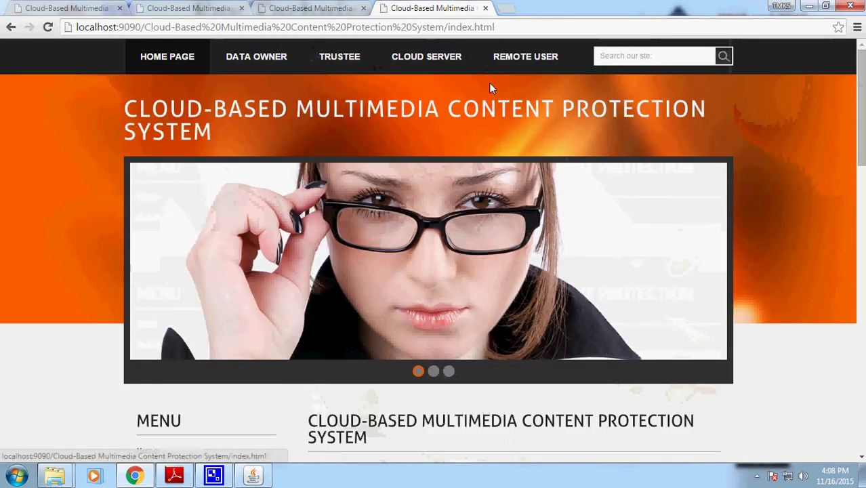
left_click(526, 56)
- Log in as the new remote user with the login name and account password
left_click(386, 241)
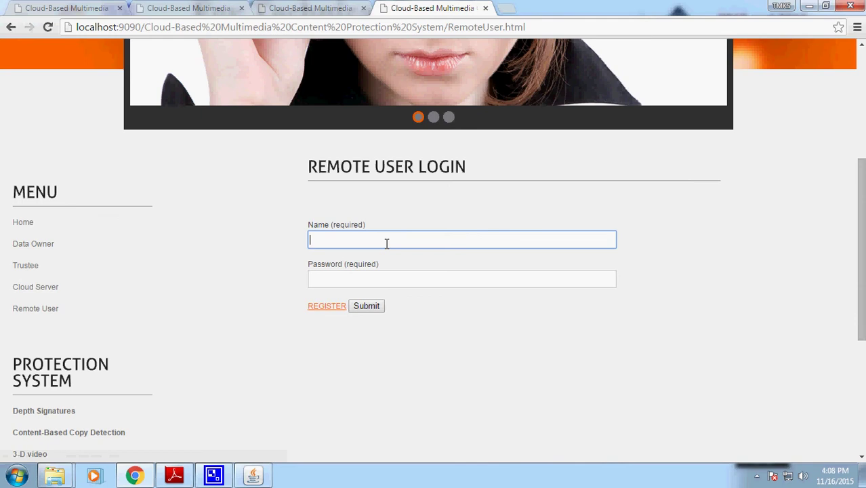
scroll(386, 243, "up", 3)
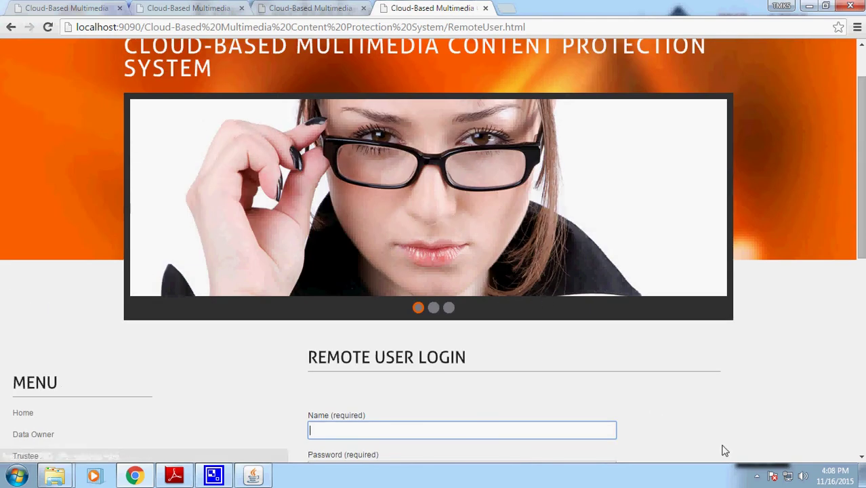
scroll(726, 451, "down", 1)
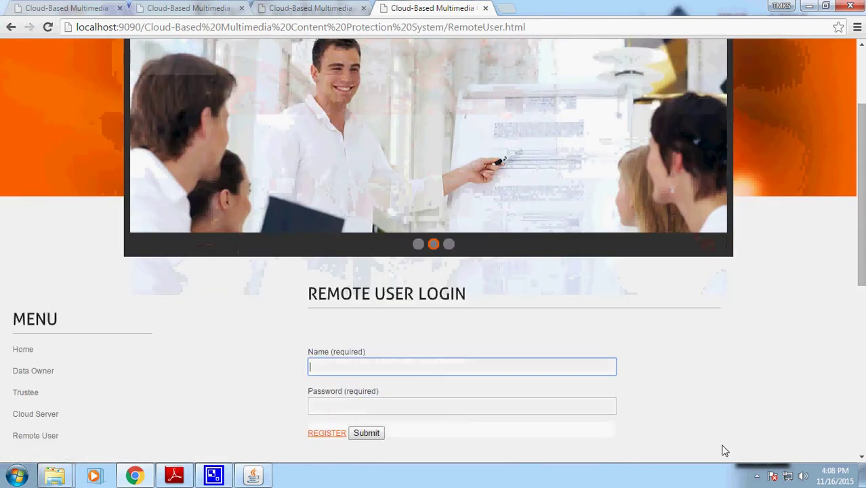
type("u")
key("Tab")
type("123456789")
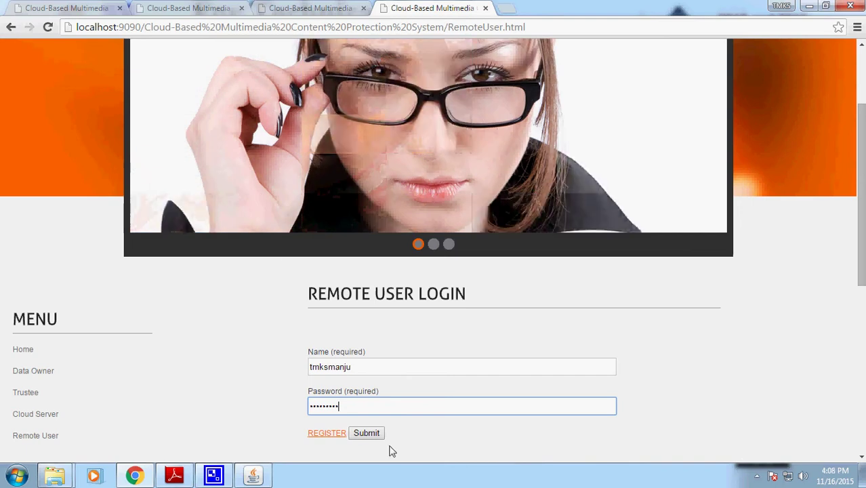
left_click(369, 435)
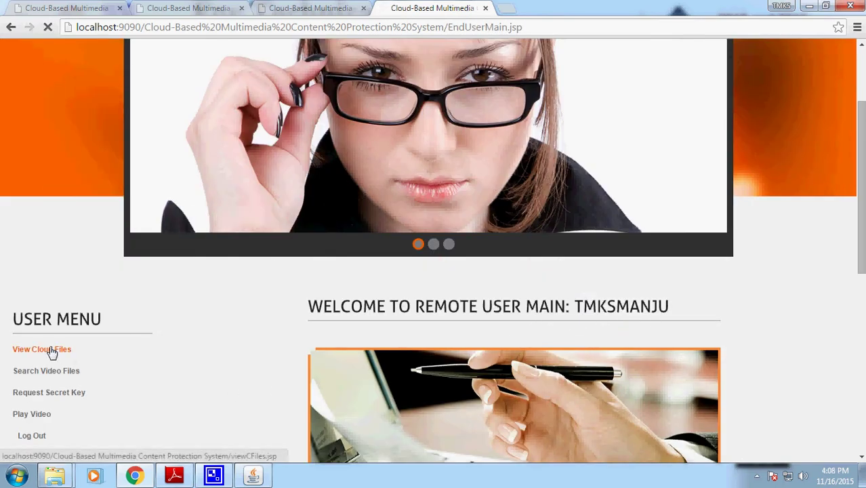
- Browse the View Cloud Files table, then go back and open Search Video Files
left_click(42, 350)
scroll(556, 381, "down", 2)
left_click_drag(292, 342, 492, 383)
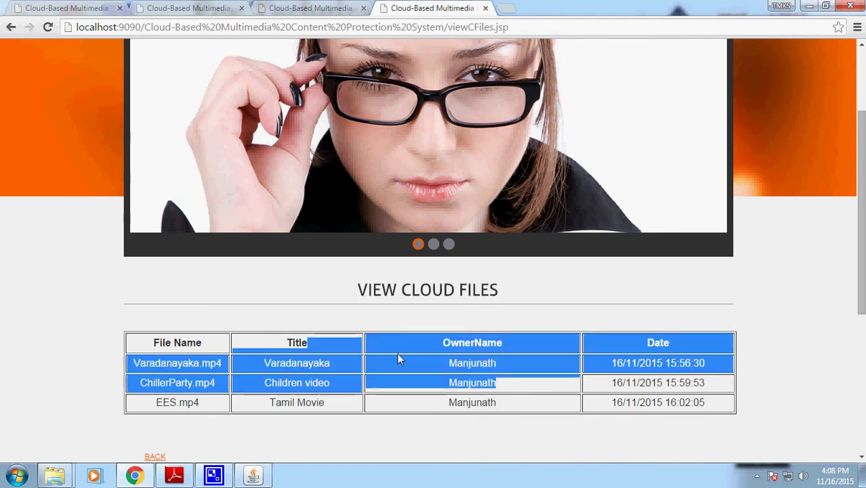
left_click_drag(725, 407, 364, 348)
left_click(277, 383)
left_click(11, 27)
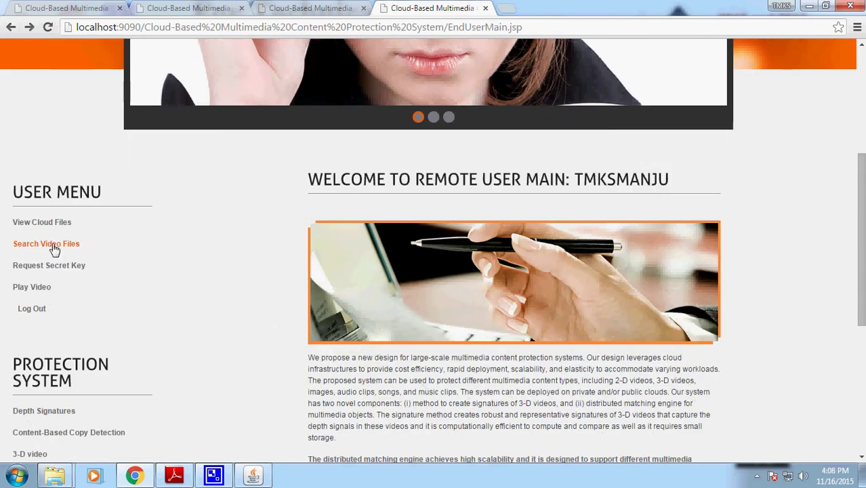
left_click(54, 248)
- Search the video files for the keyword 'Kannada'
left_click(454, 395)
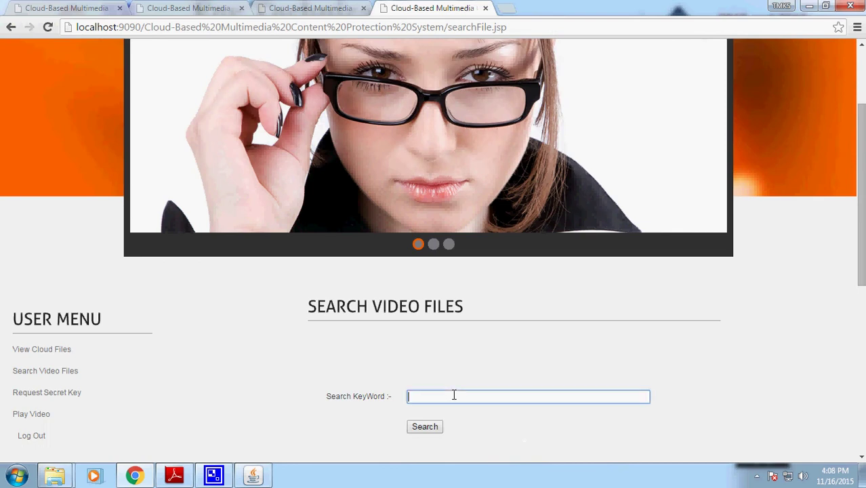
type("Kannada")
left_click(426, 430)
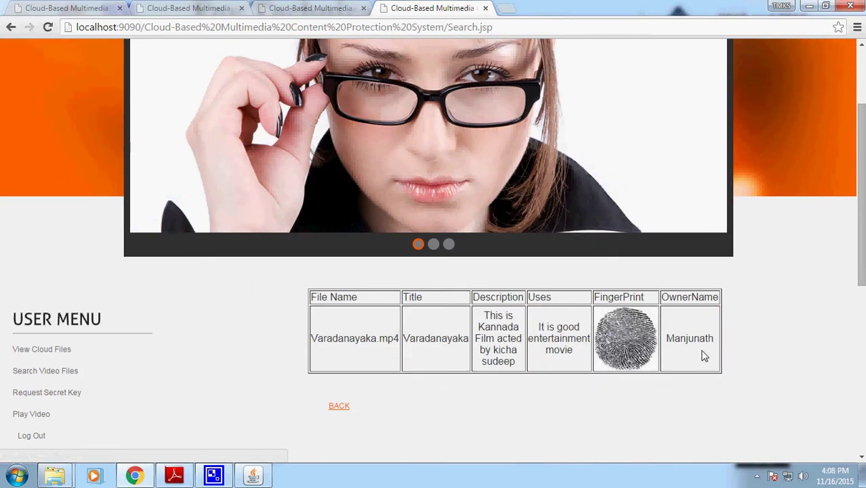
- Review the Varadanayaka.mp4 result's fields, then go BACK to the welcome page
left_click_drag(611, 297, 697, 297)
left_click_drag(706, 338, 668, 339)
left_click_drag(576, 338, 539, 337)
left_click_drag(478, 327, 509, 350)
left_click_drag(442, 339, 339, 338)
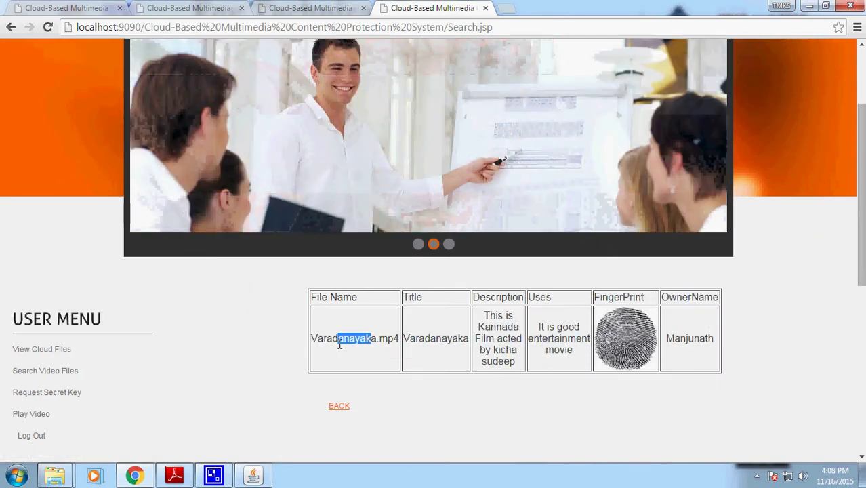
left_click_drag(514, 366, 486, 315)
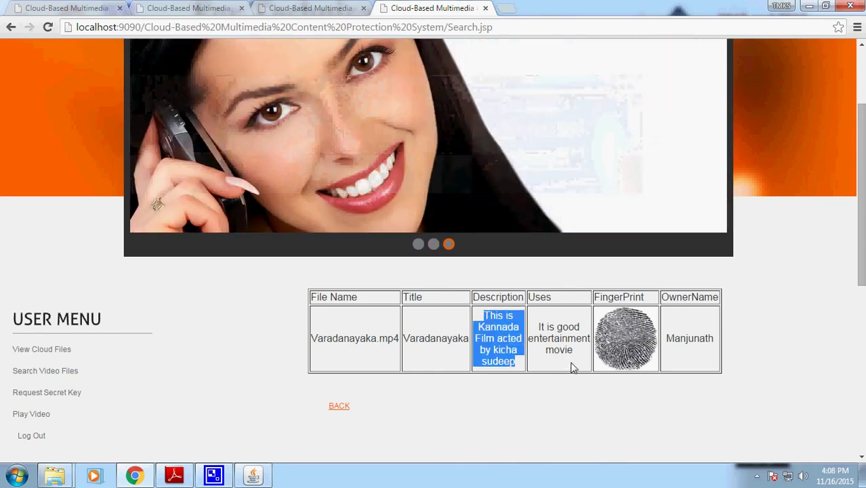
left_click(558, 339)
left_click_drag(568, 350, 537, 327)
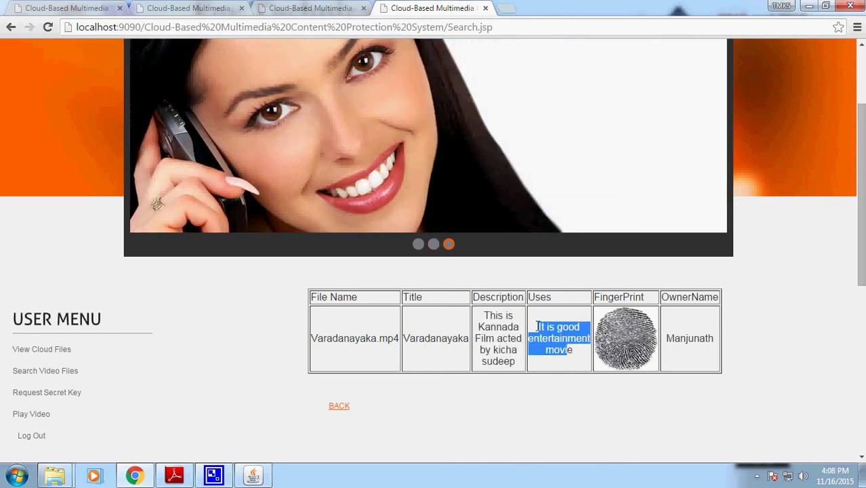
left_click(339, 407)
scroll(392, 411, "down", 3)
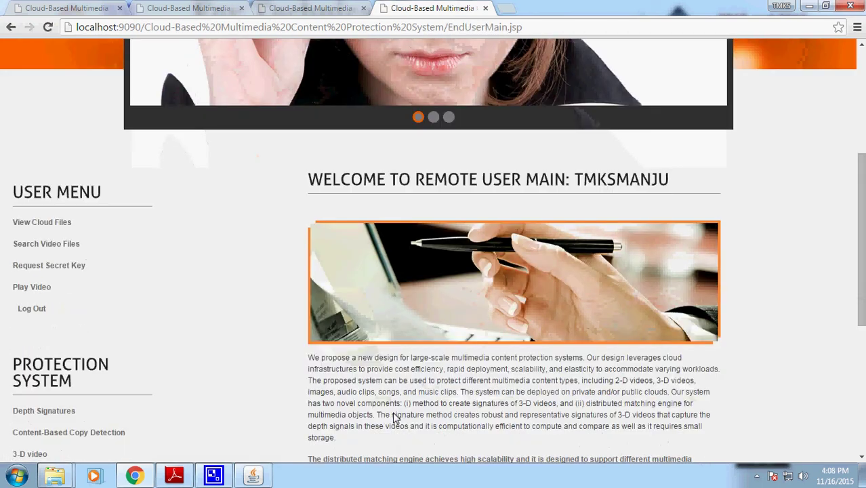
- Return to the search results and copy the file name Varadanayaka.mp4
left_click(56, 269)
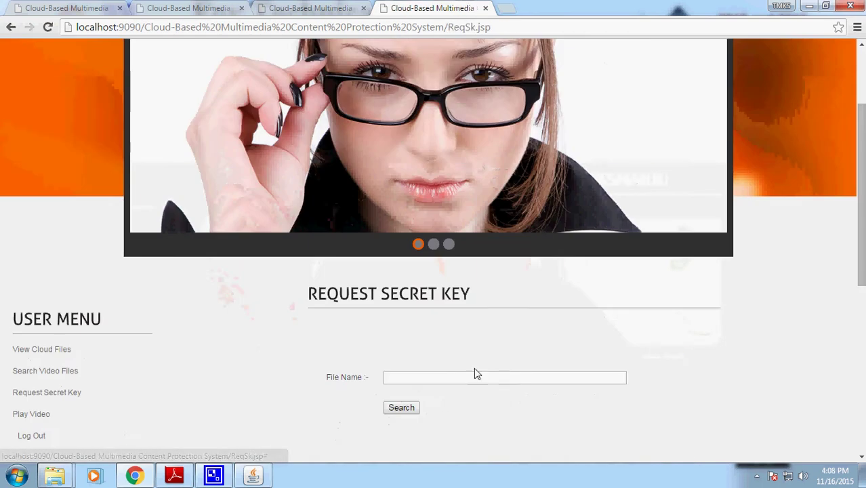
left_click(432, 378)
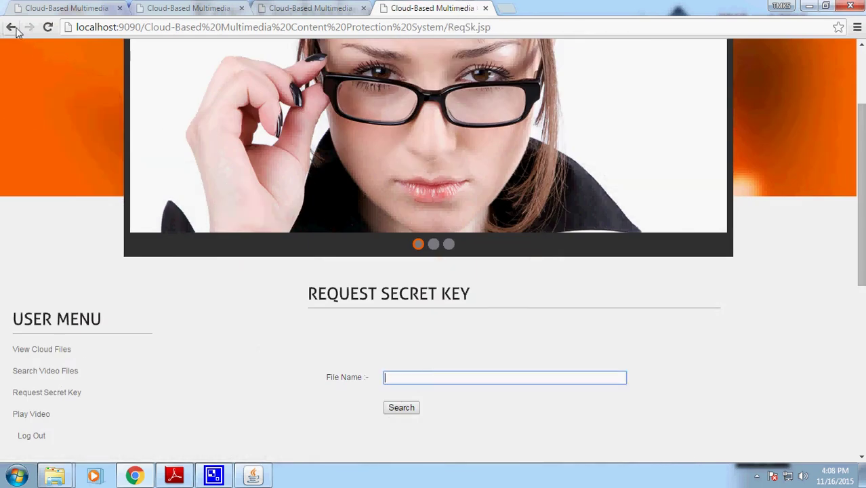
left_click(12, 27)
left_click(11, 28)
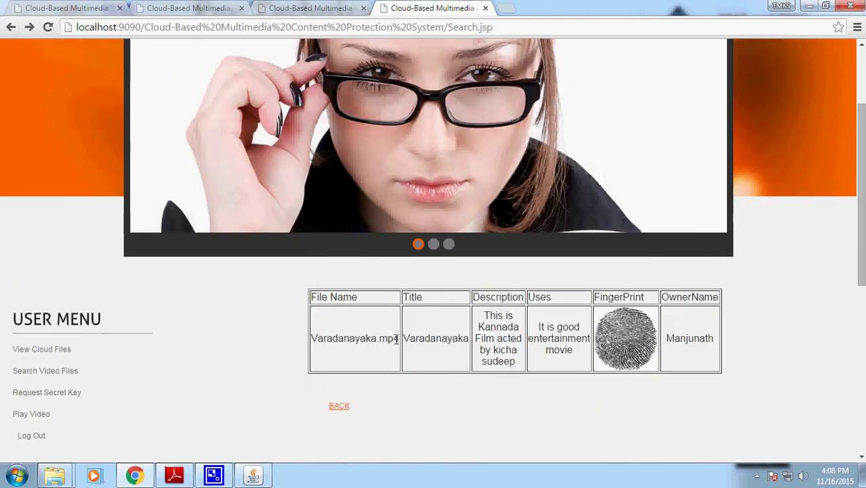
left_click_drag(400, 337, 320, 333)
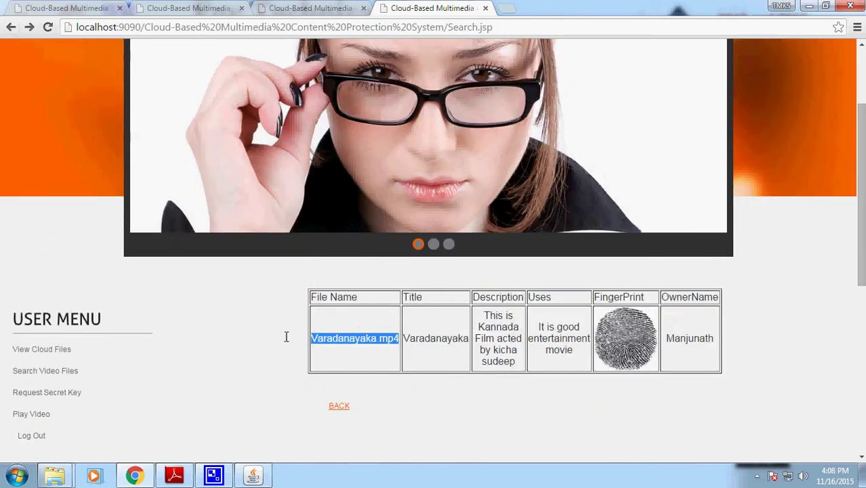
- Request the secret key for Varadanayaka.mp4 and copy the returned key value
left_click(58, 394)
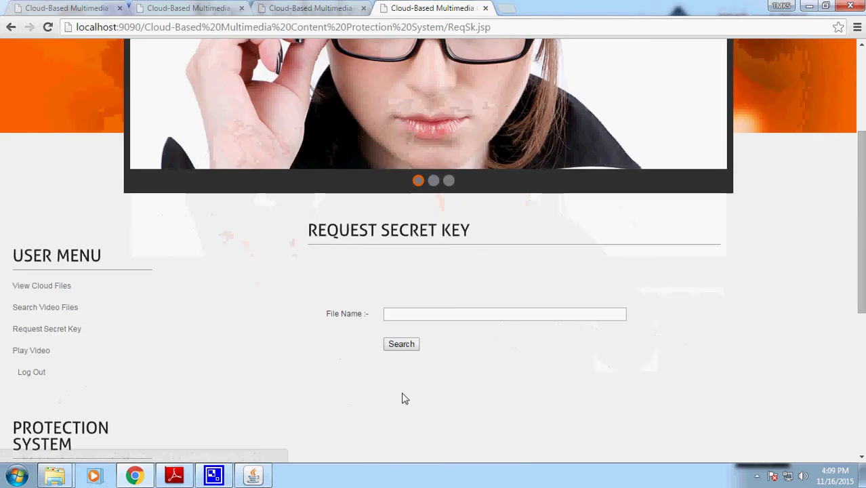
left_click(415, 316)
key("ctrl+v")
left_click(401, 344)
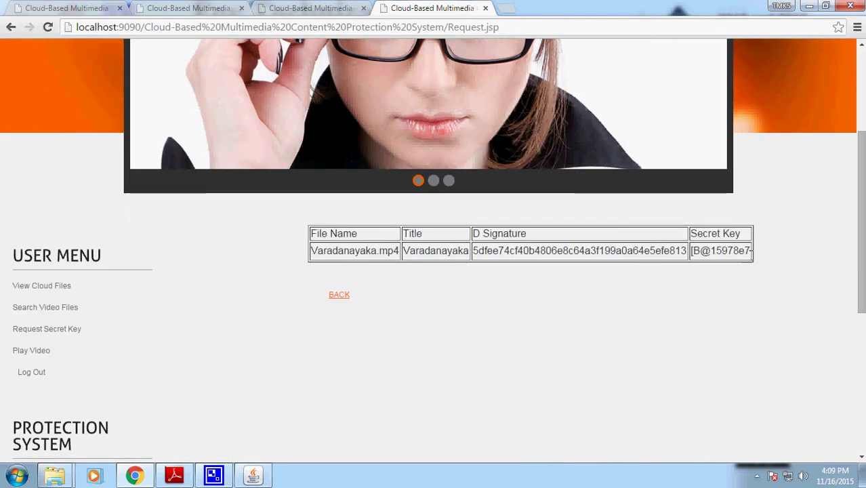
left_click_drag(751, 250, 691, 251)
key("ctrl+c")
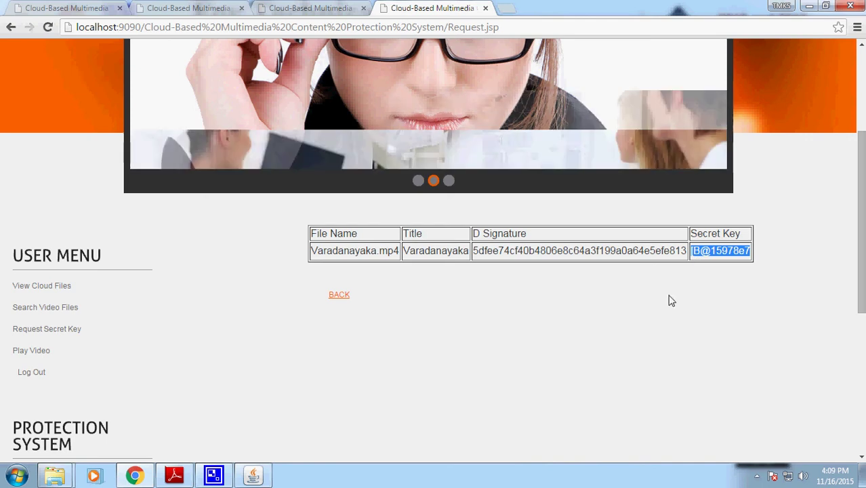
left_click(345, 299)
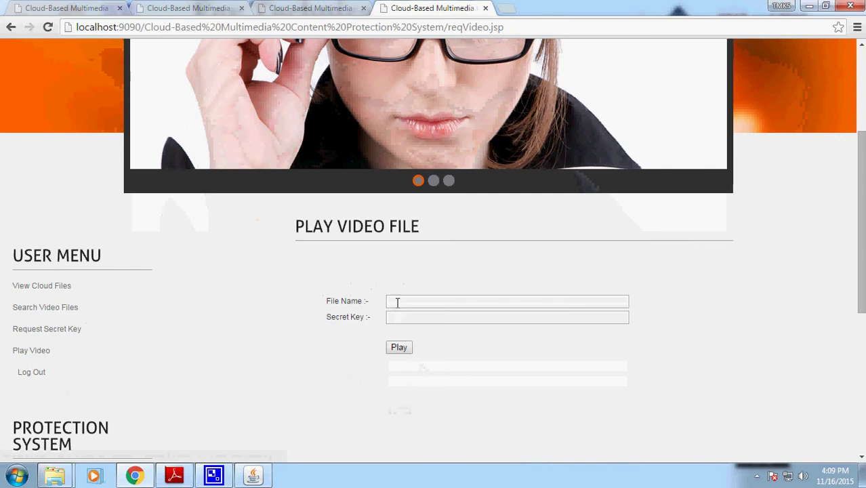
- Put the copied key in Secret Key, enter Varadanayaka.mp4 as file name, and play
left_click(398, 303)
key("ctrl+v")
left_click_drag(437, 302, 350, 290)
key("ctrl+x")
left_click(403, 317)
key("ctrl+v")
left_click(421, 303)
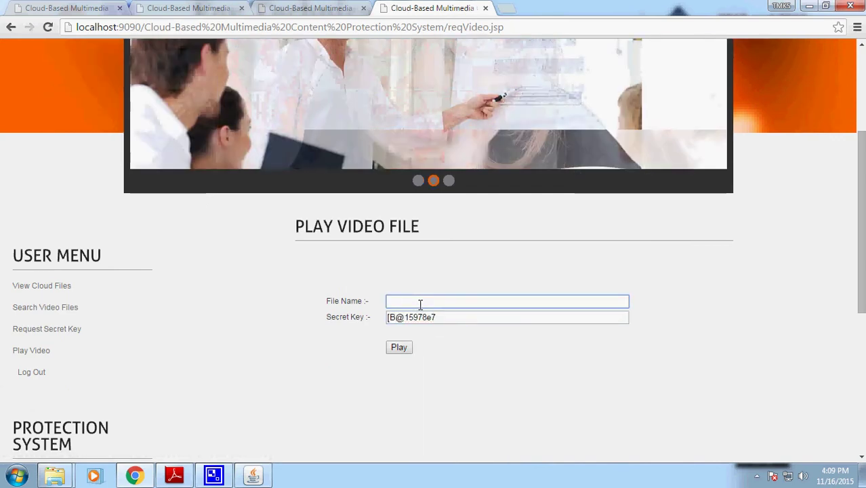
type("Varada")
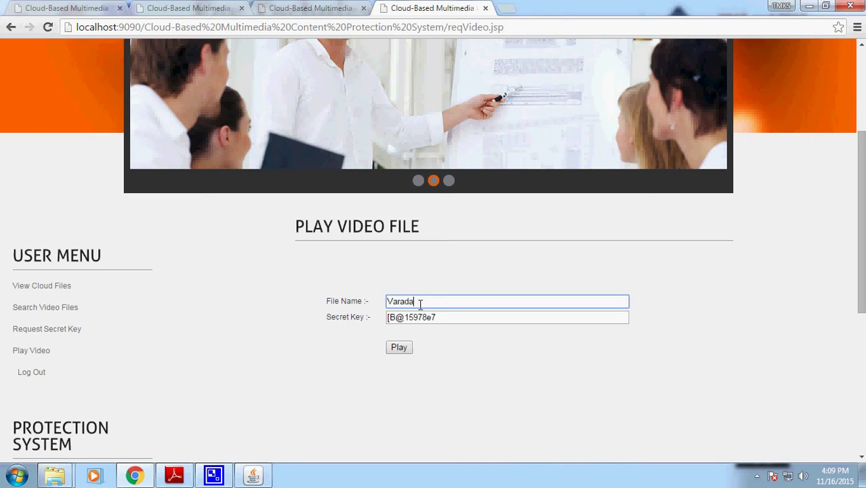
type("nayaka.mp4")
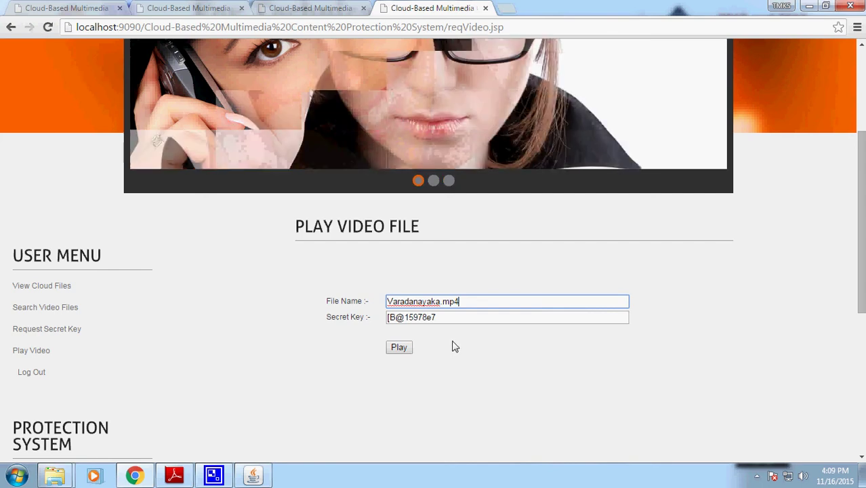
left_click(400, 348)
scroll(610, 366, "down", 4)
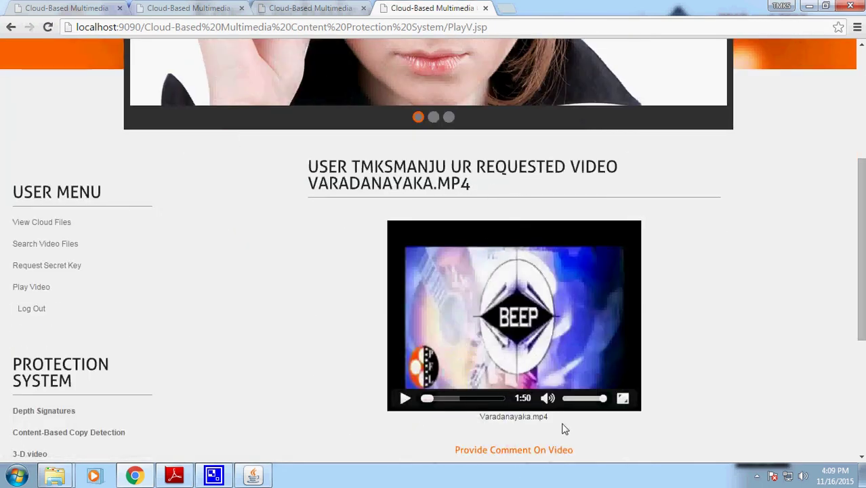
- Start playback of Varadanayaka.mp4 in the video player
scroll(562, 435, "down", 2)
left_click(406, 271)
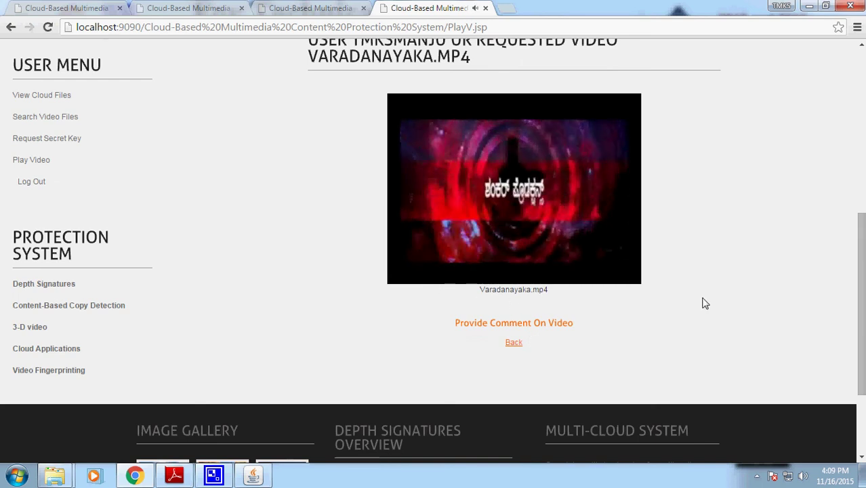
scroll(705, 303, "up", 1)
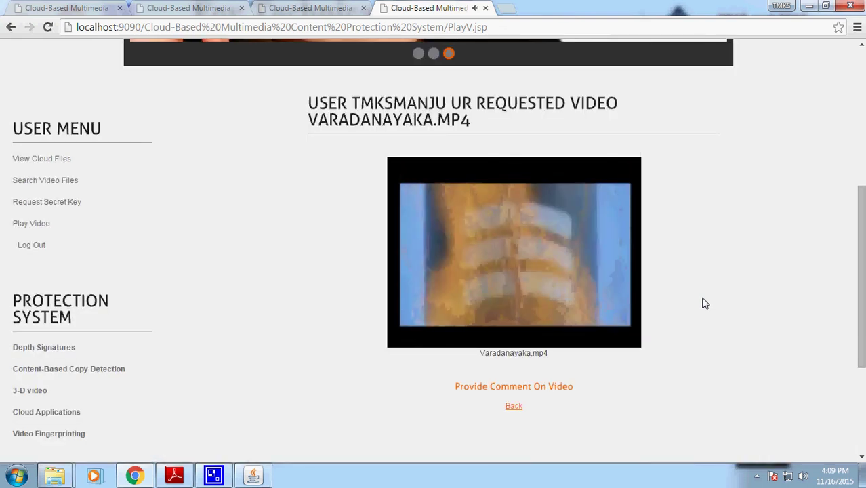